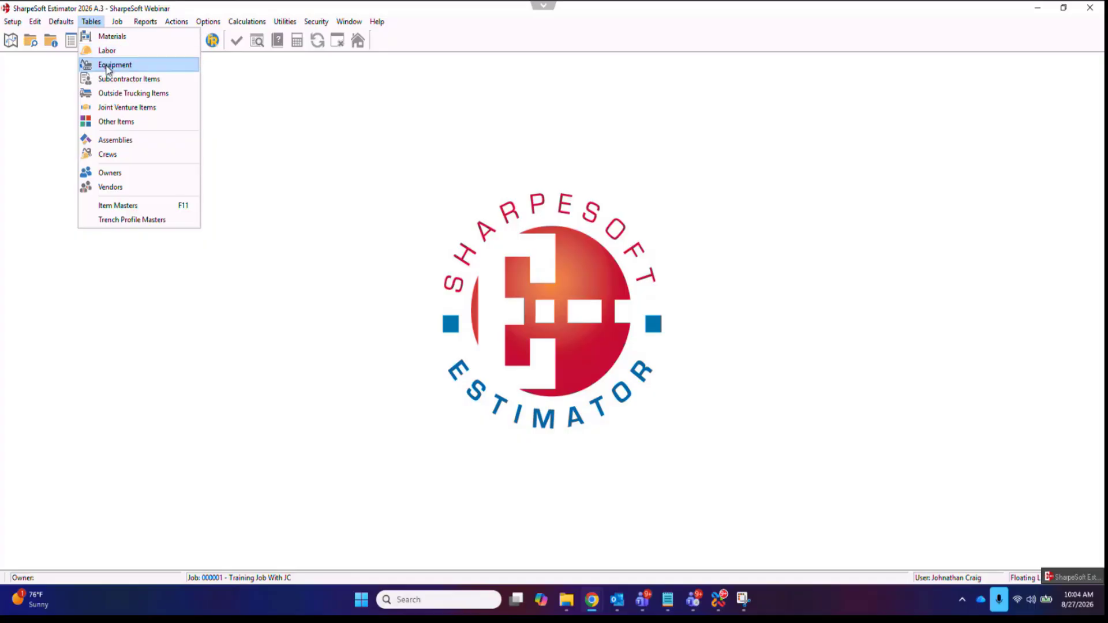
- Open the Equipment table and review the equipment list down to its last entry
click(107, 66)
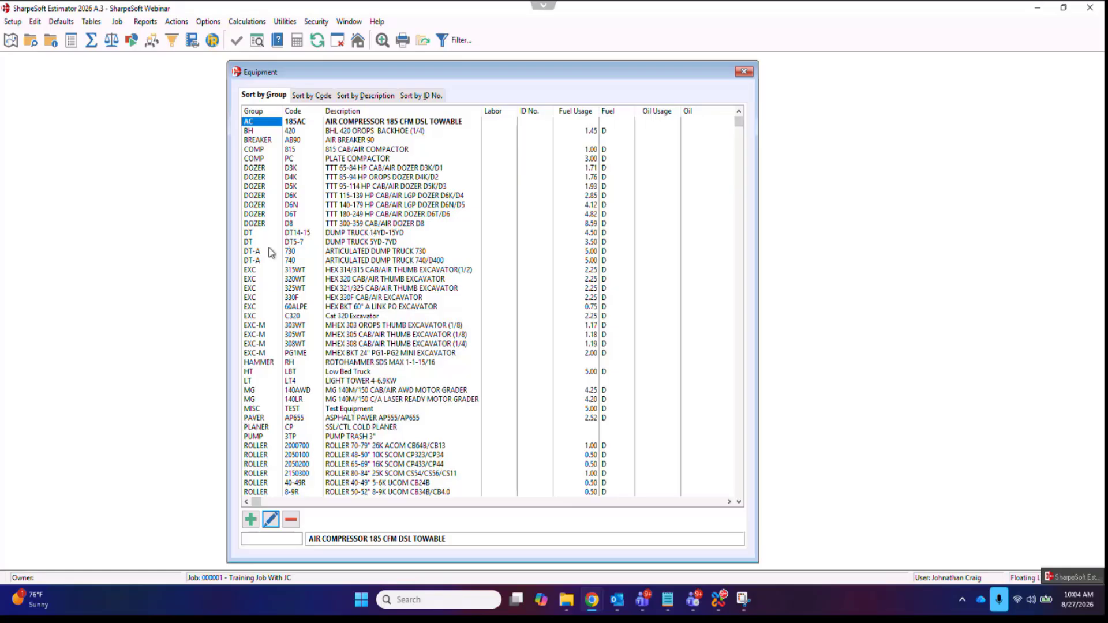
key(Down)
key(Down)
key(Down)
key(Down)
key(Down)
key(Down)
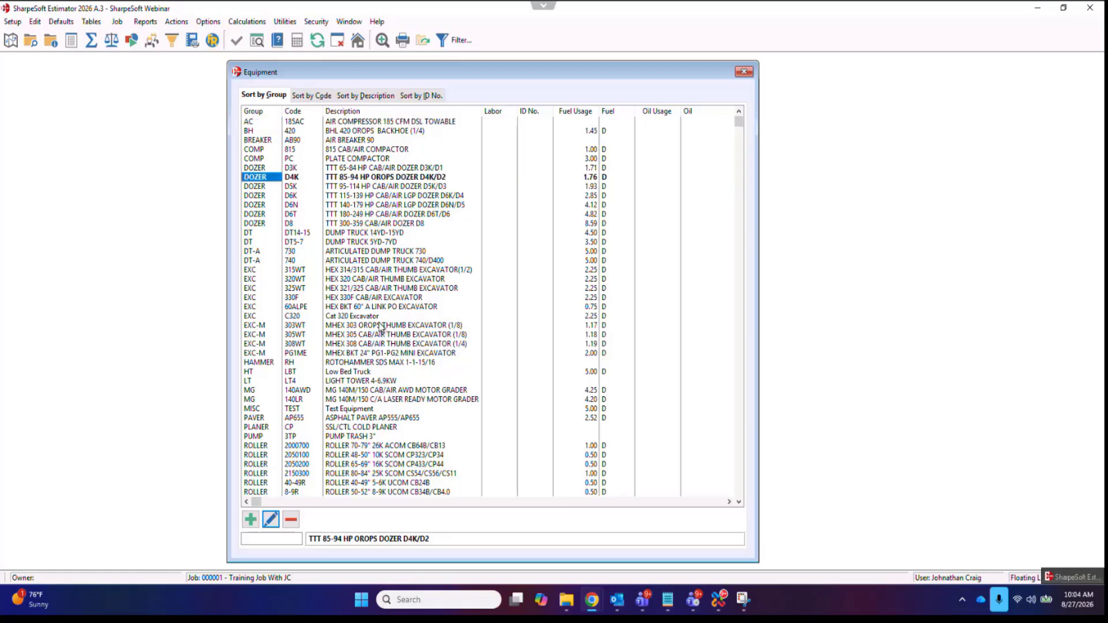
key(Down)
key(Down)
key(Down)
key(Down)
key(Down)
key(Down)
key(Down)
key(Down)
key(Down)
key(Down)
key(Down)
key(Down)
key(Down)
key(Down)
key(Down)
key(Down)
key(Down)
key(Down)
key(Down)
key(Down)
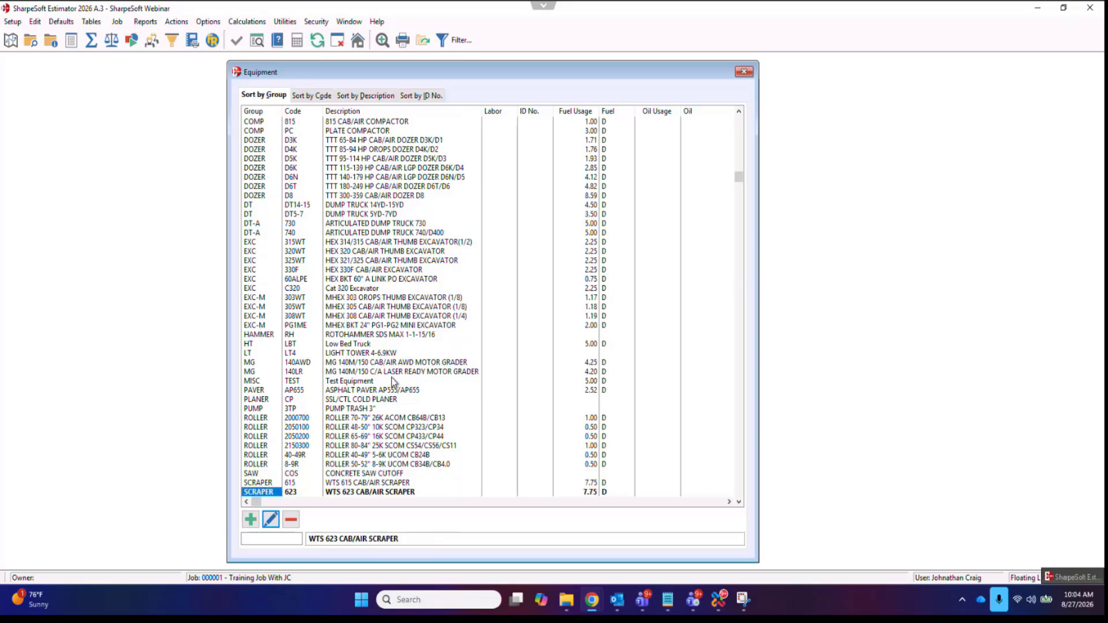
key(Down)
key(Down)
key(Down)
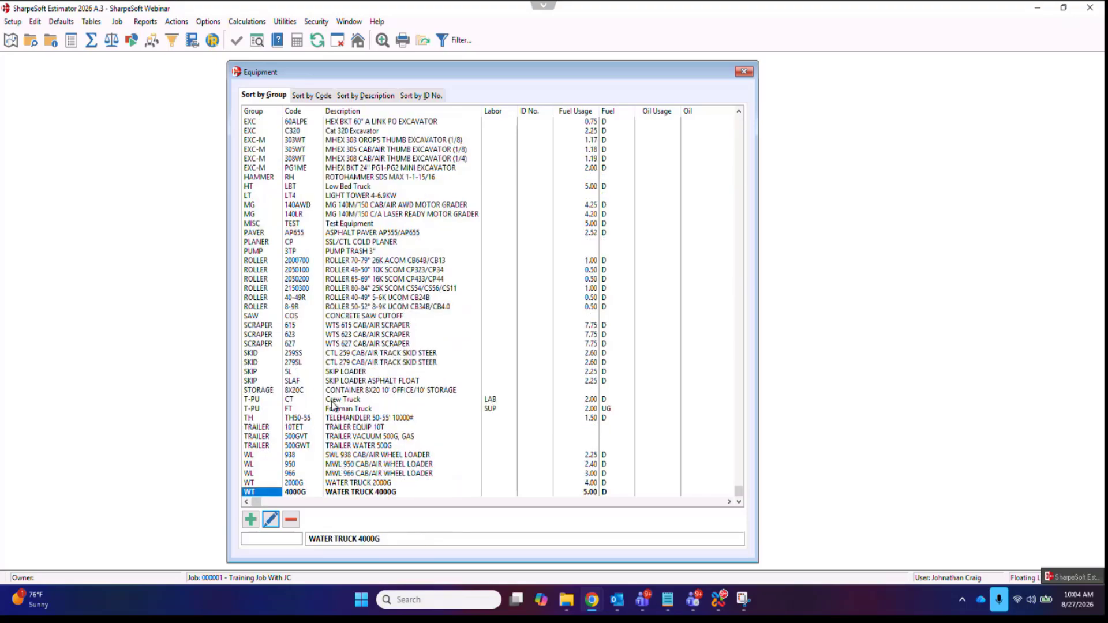
- Add a new equipment entry and assign it to the Truck Pick Up group (T-PU)
click(251, 519)
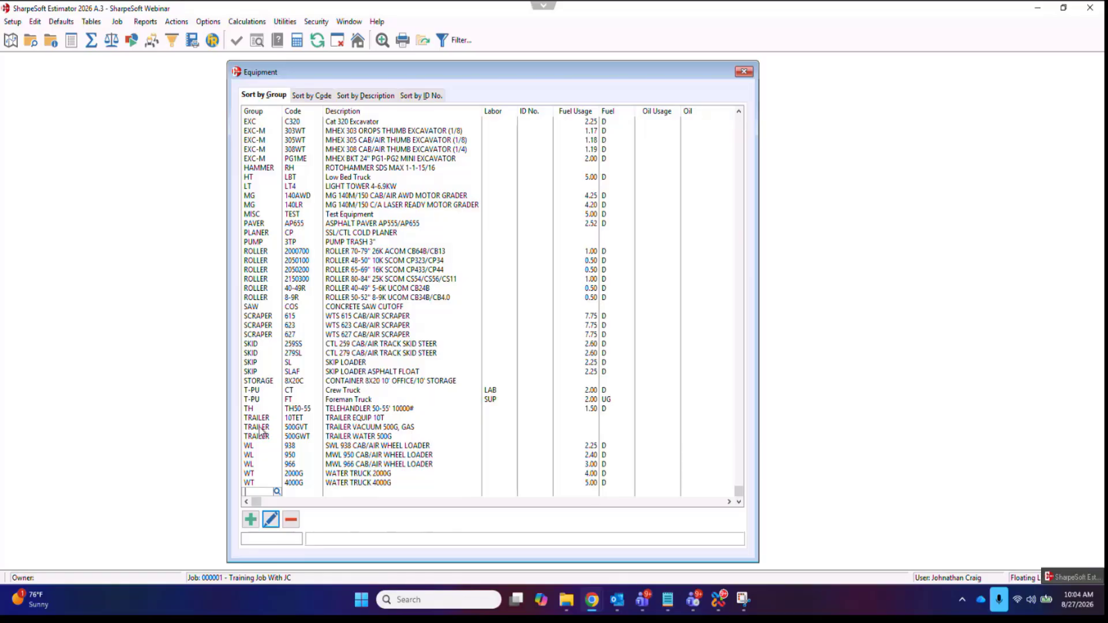
click(278, 492)
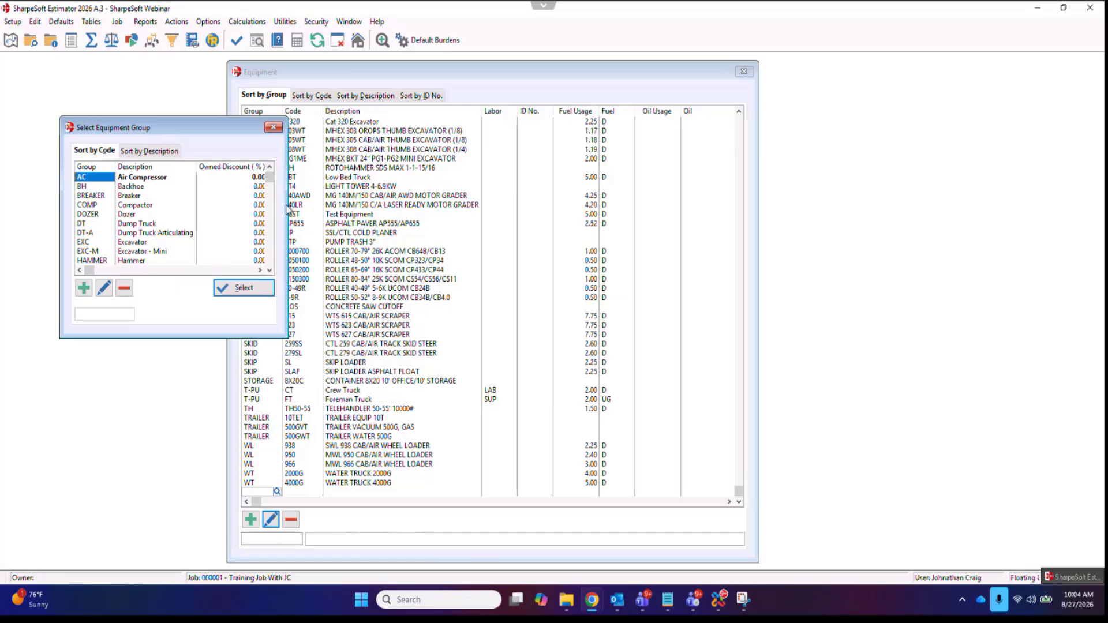
drag(287, 209, 326, 208)
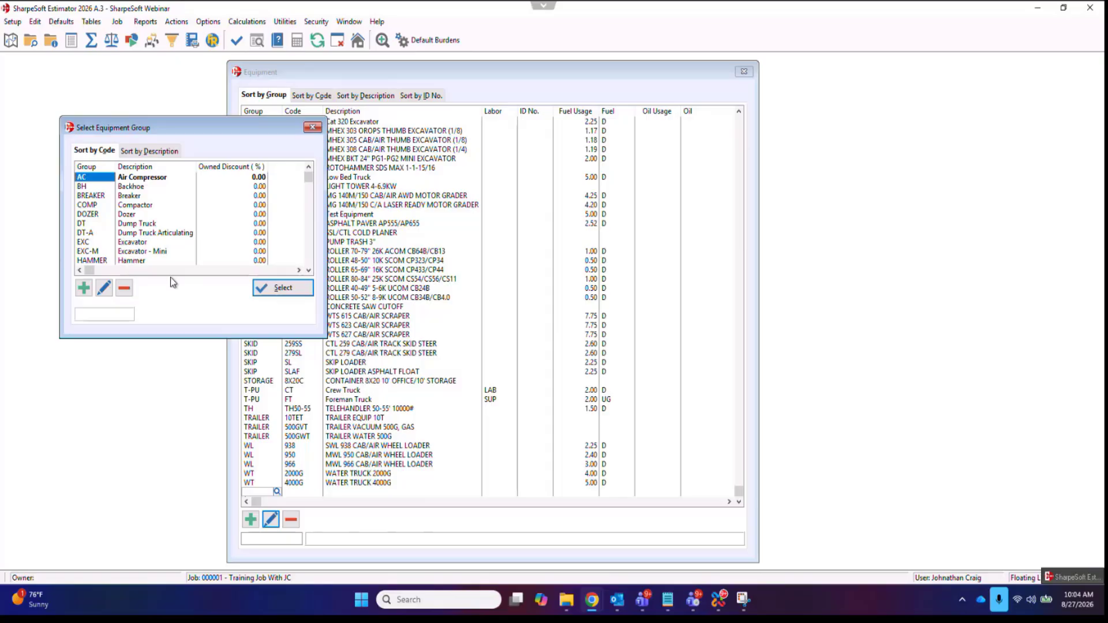
click(309, 270)
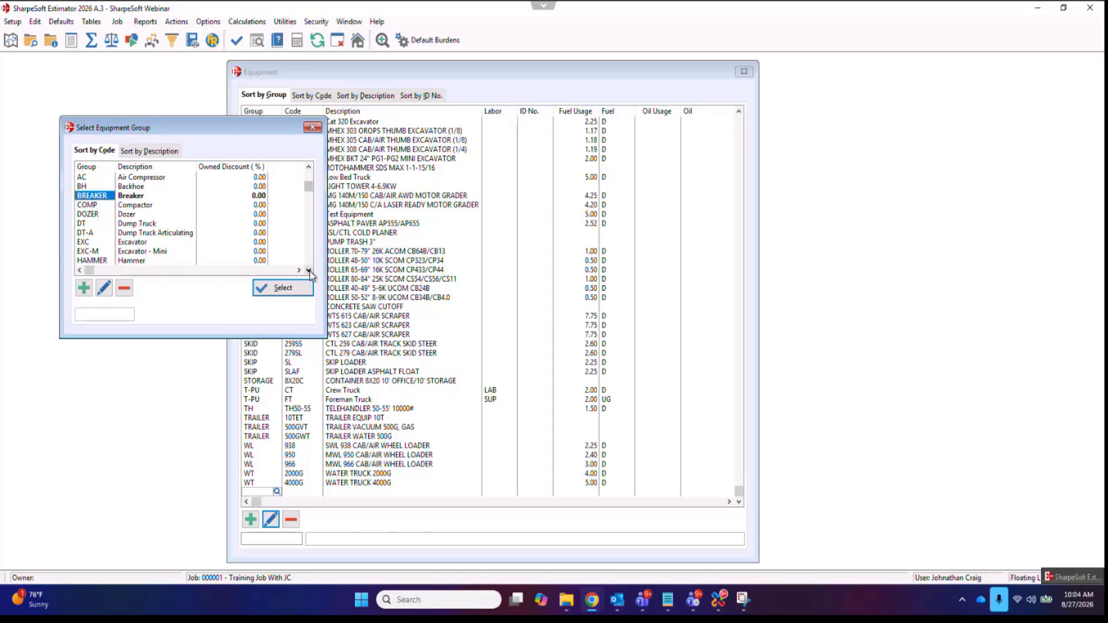
scroll(194, 214, down, 12)
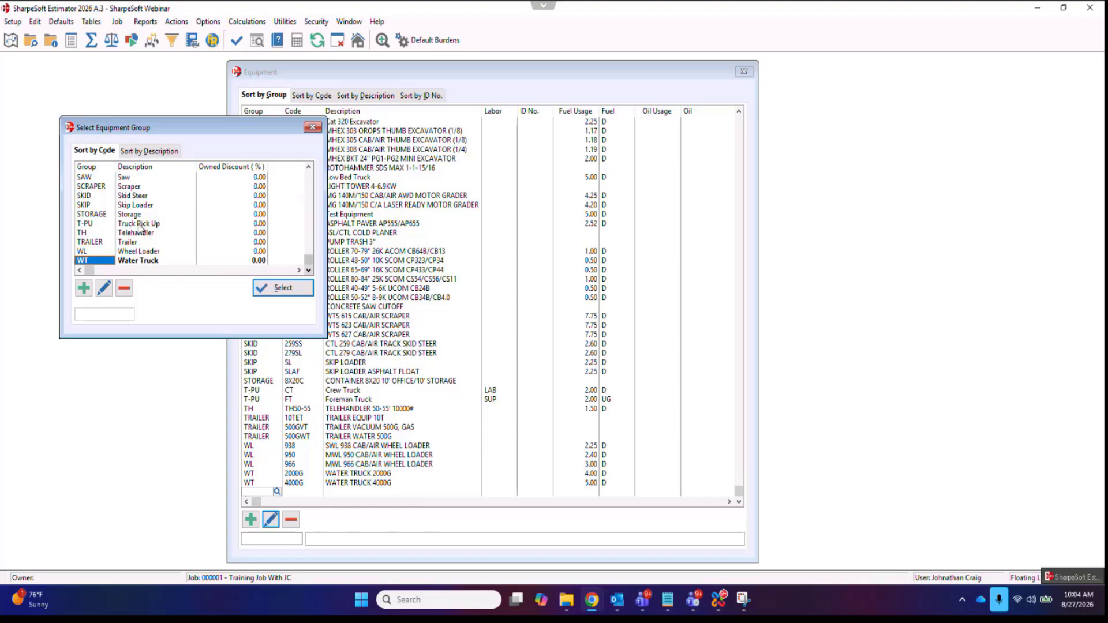
click(138, 224)
click(280, 290)
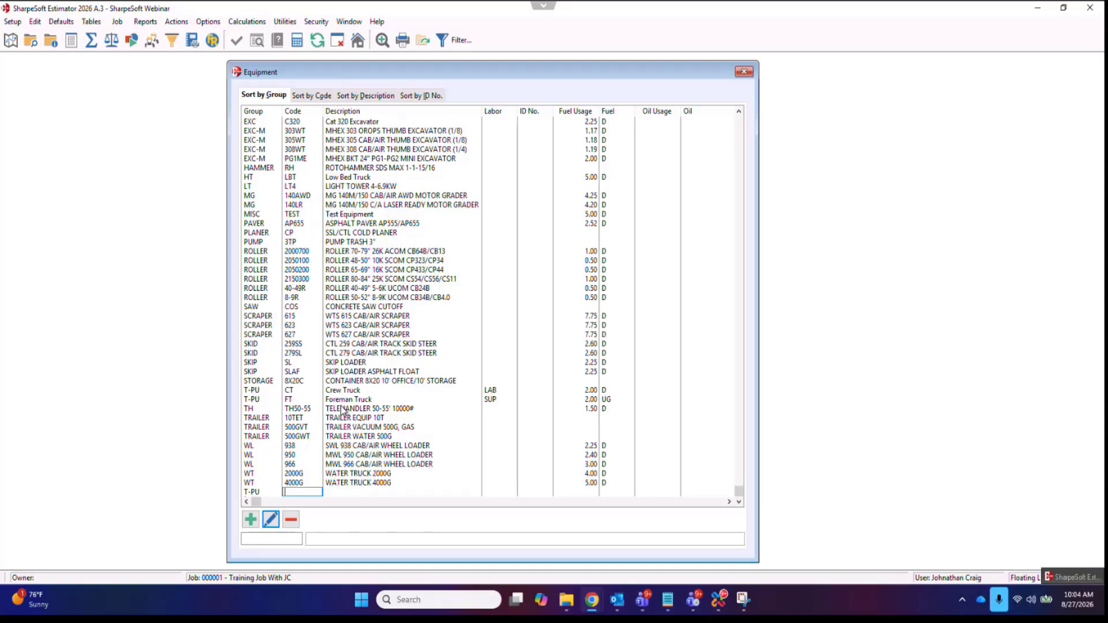
- Give the new equipment entry the code CT2 and the description Crew Truck 2
text(CT2)
key(Tab)
text(Crew Tru)
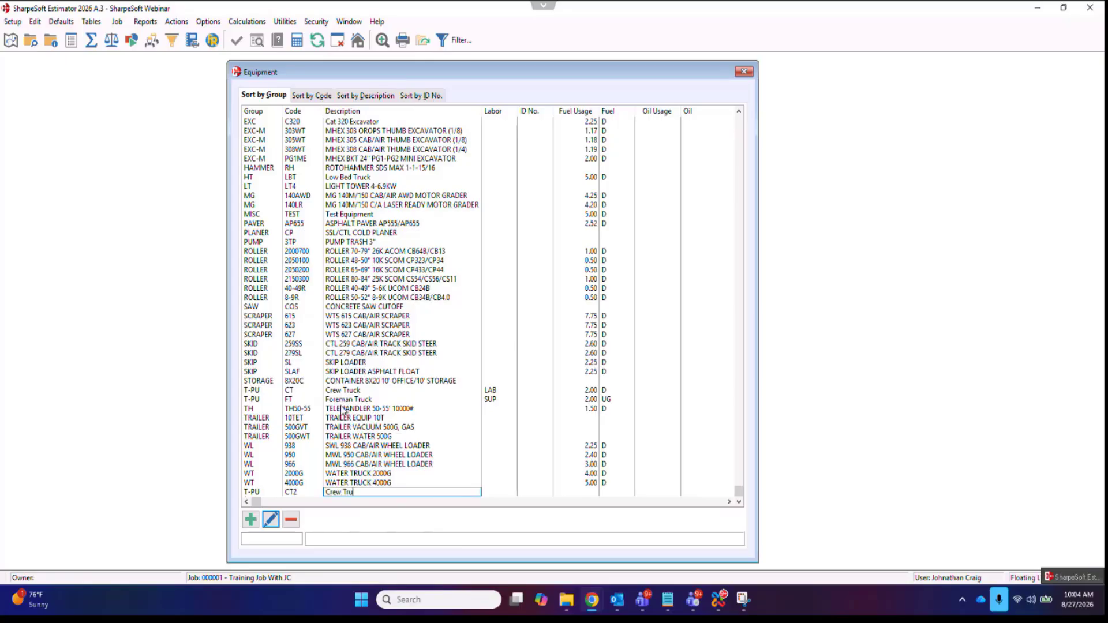
text(ck 2)
key(Tab)
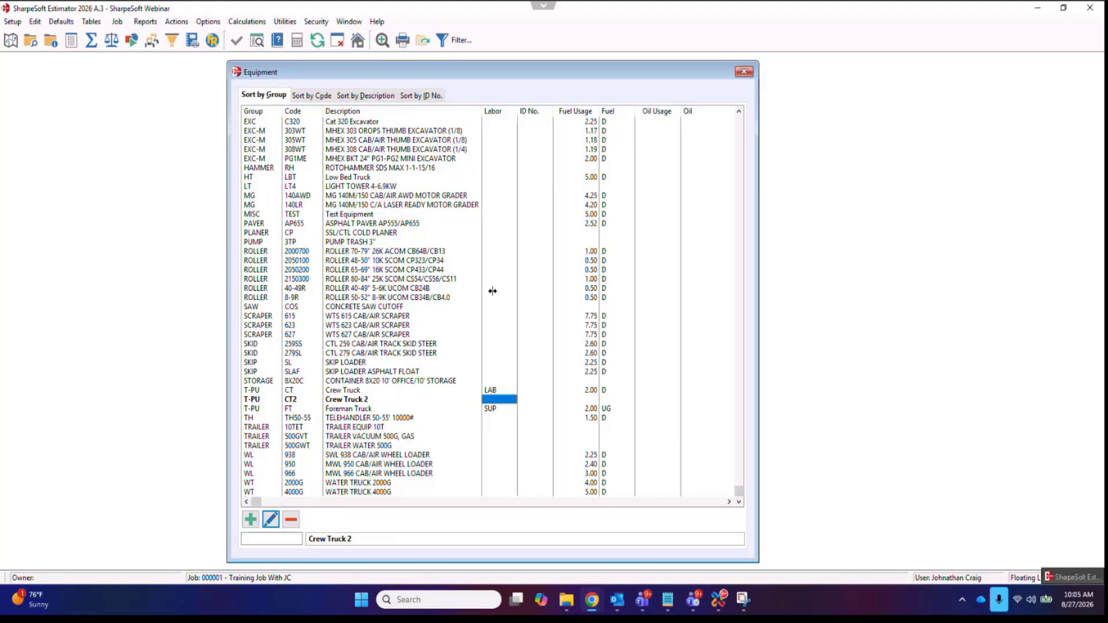
- Set Crew Truck 2's labor to LAB, its fuel usage to 2 and its fuel to D
click(486, 398)
text(LAB)
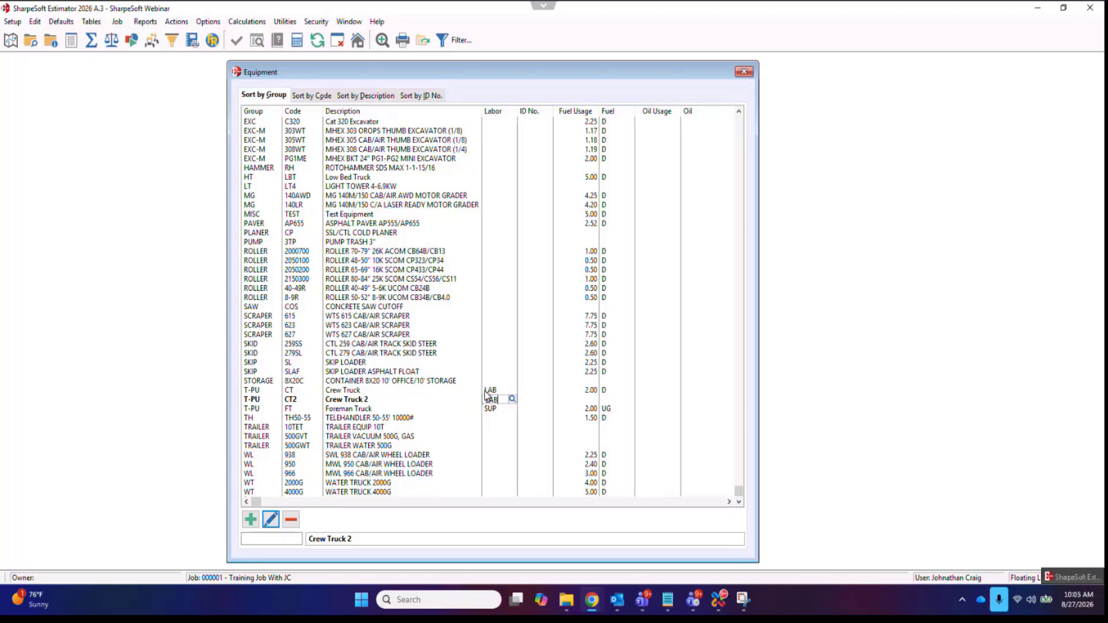
key(Tab)
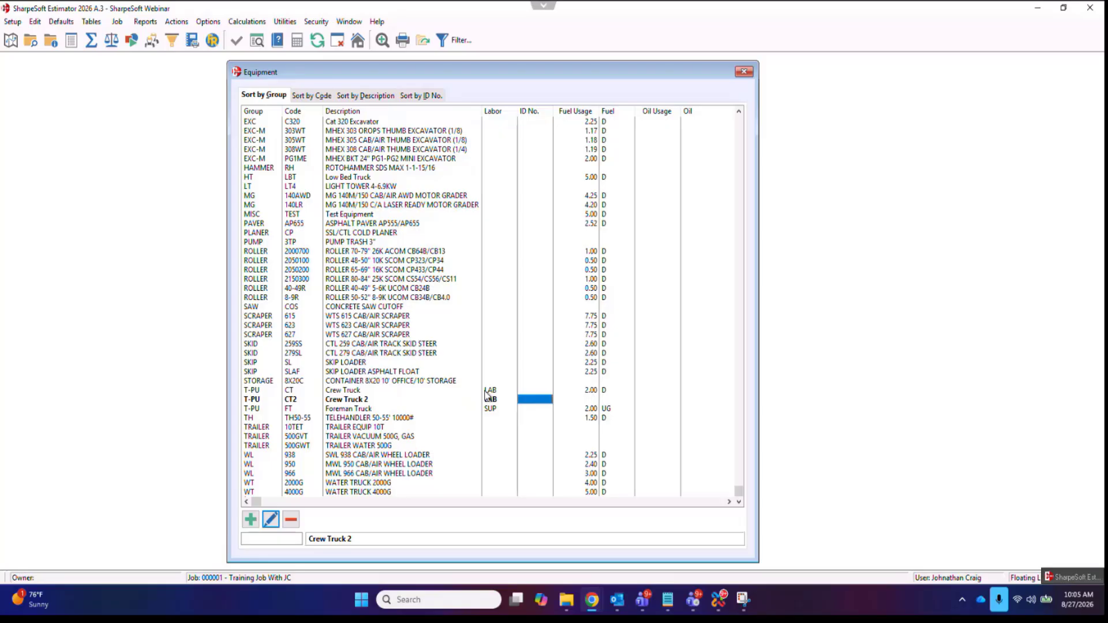
click(591, 399)
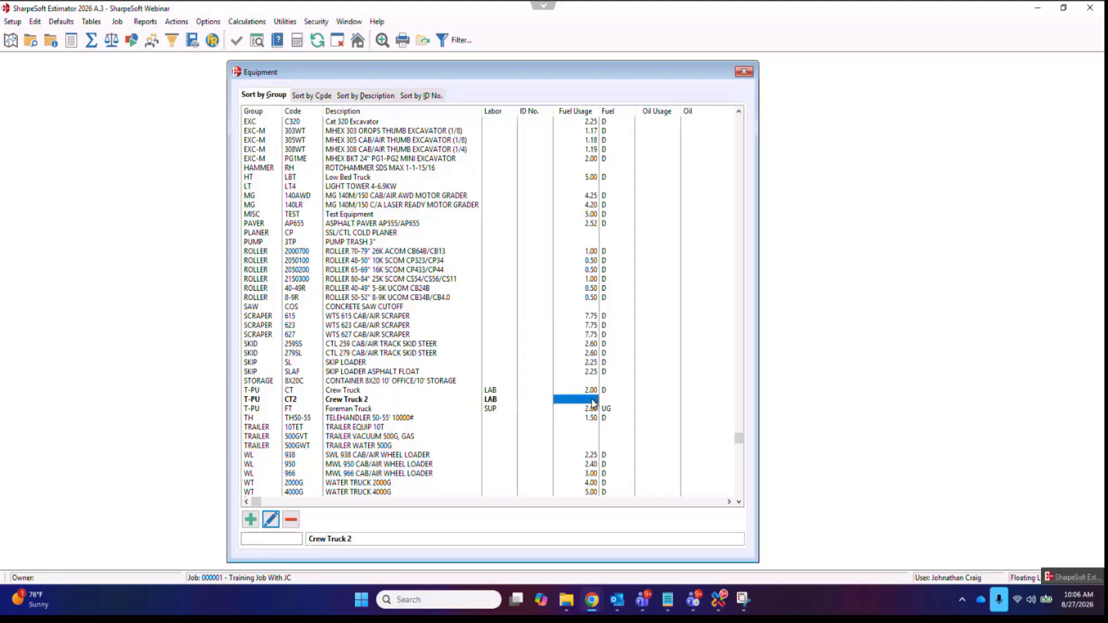
text(2)
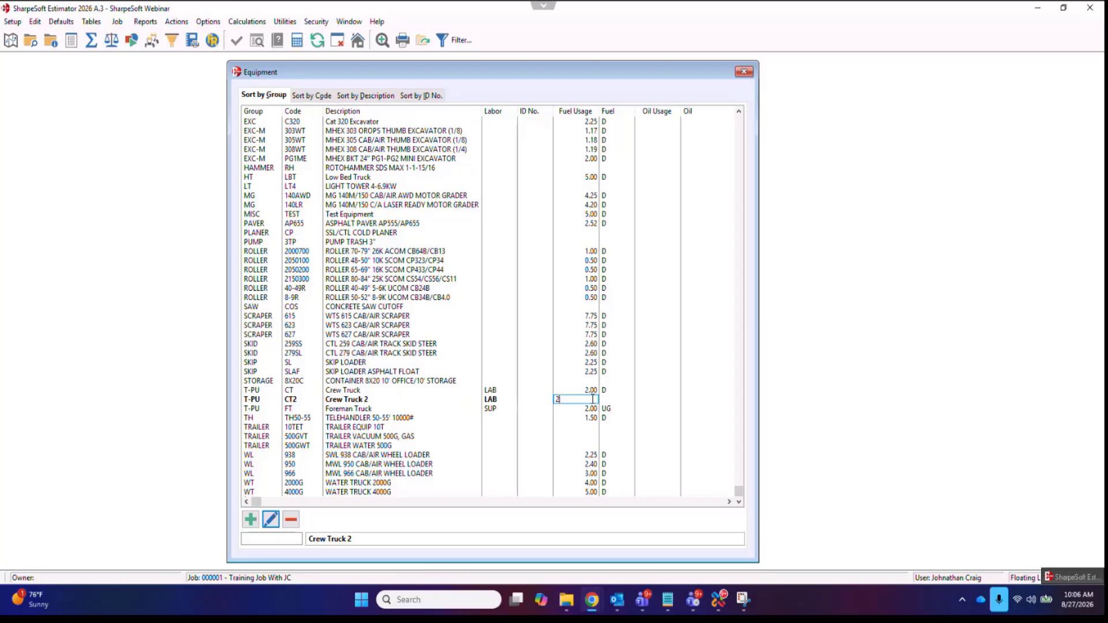
key(Tab)
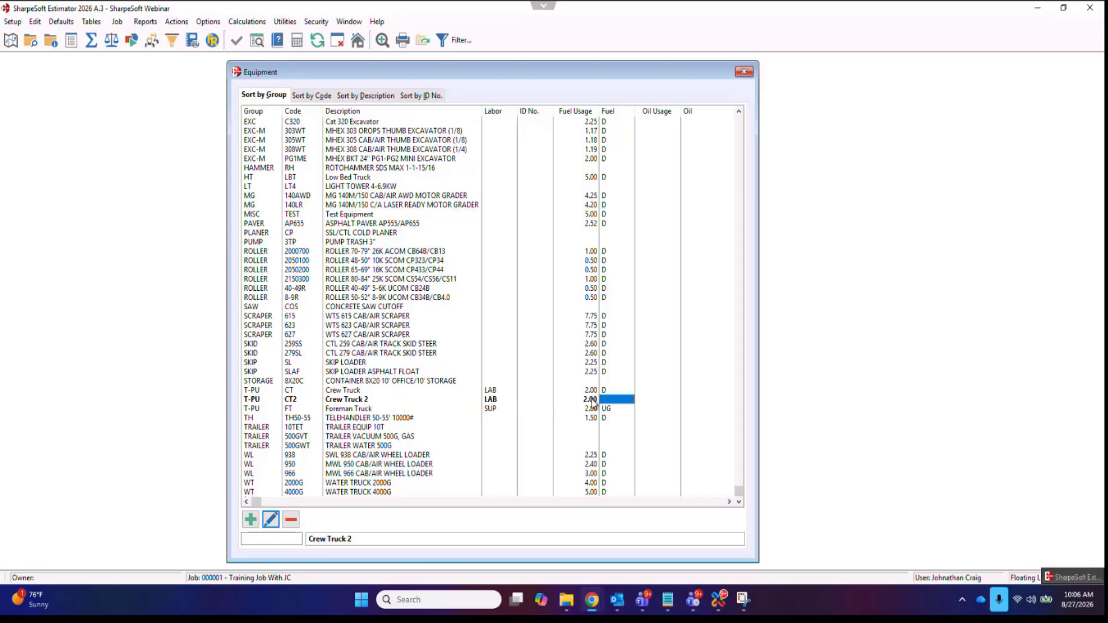
text(D)
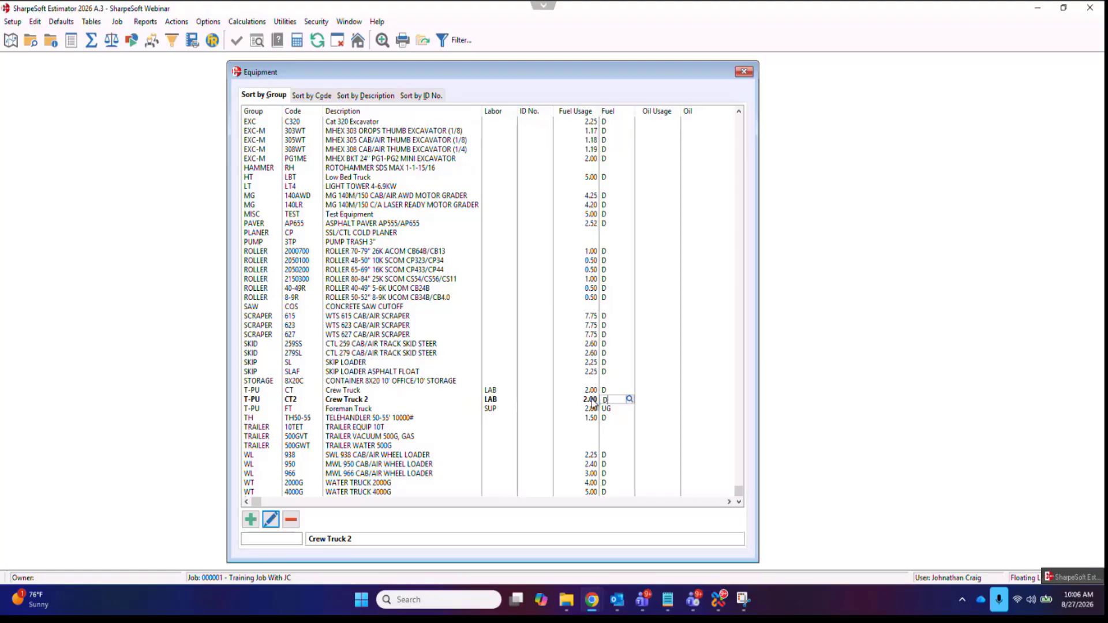
key(Tab)
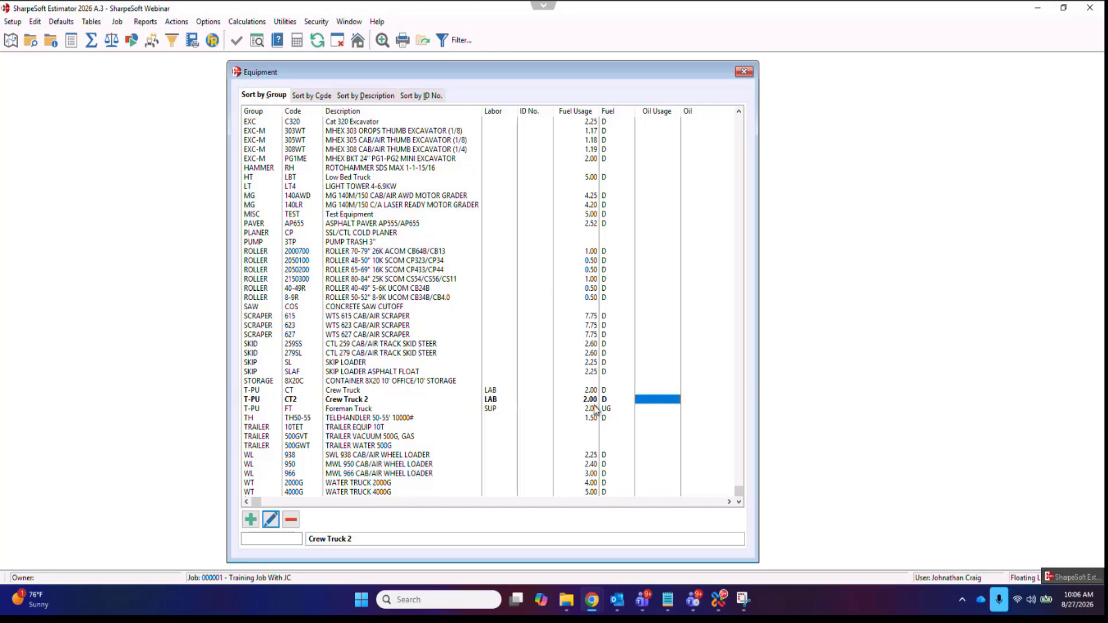
- Open the rates by area for Crew Truck 2, enlarge and reposition their window, and set the BID hourly rate by day to 20
double_click(360, 399)
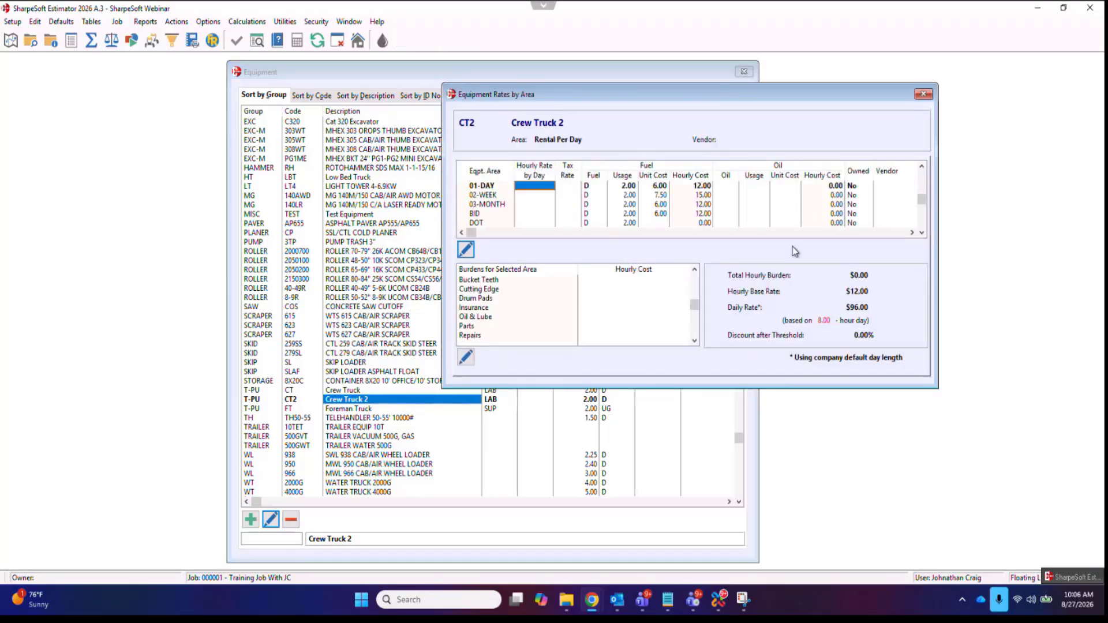
drag(714, 390, 717, 451)
drag(443, 244, 384, 243)
drag(635, 92, 450, 143)
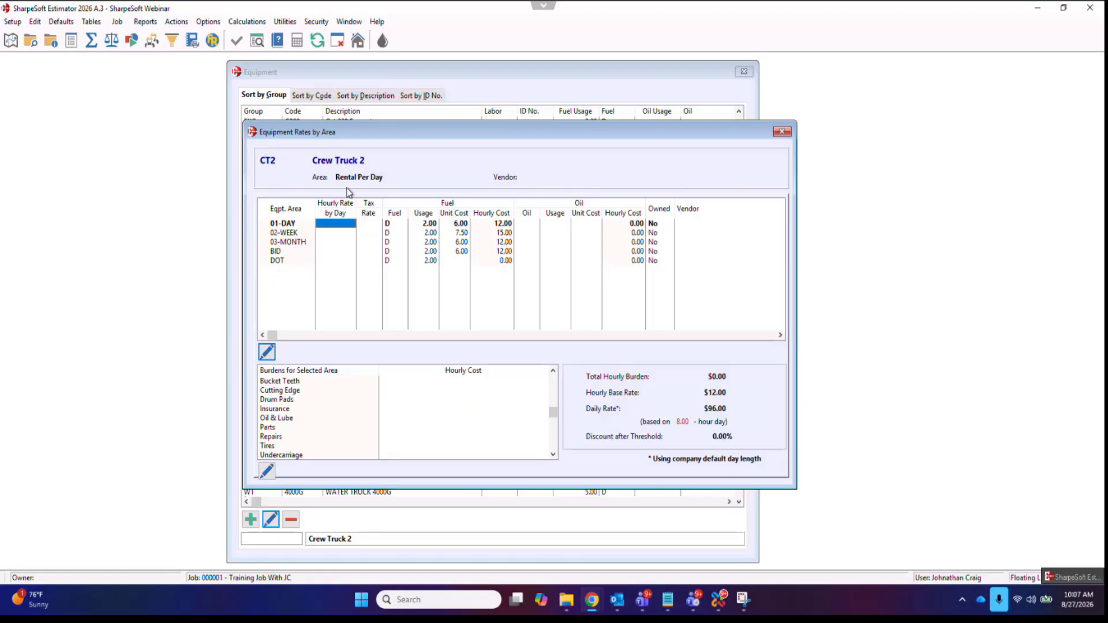
click(407, 252)
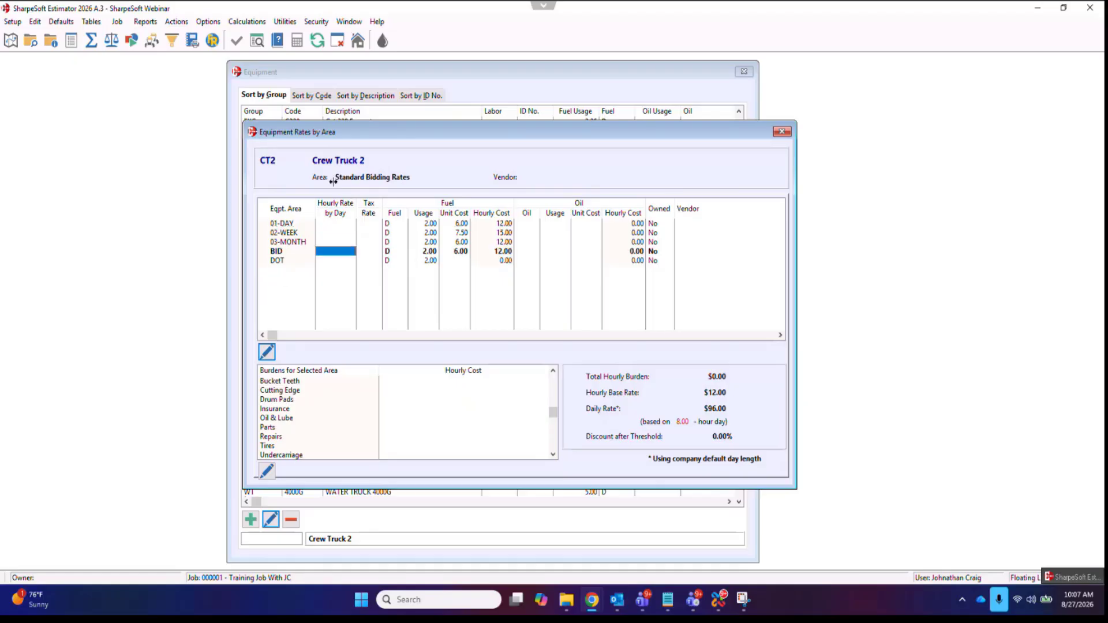
text(20)
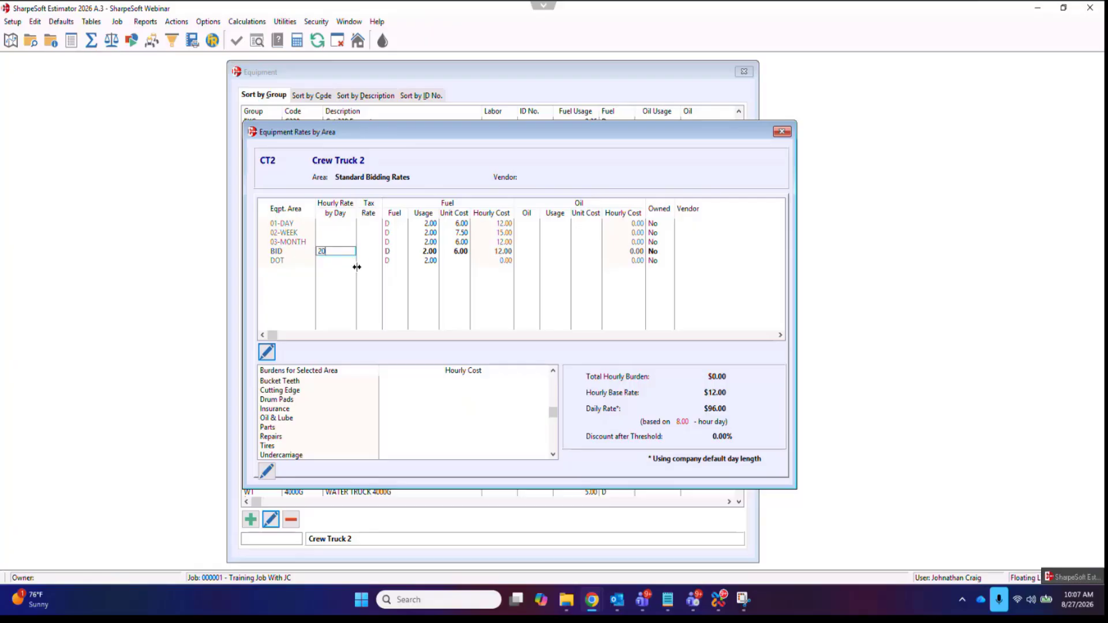
key(Tab)
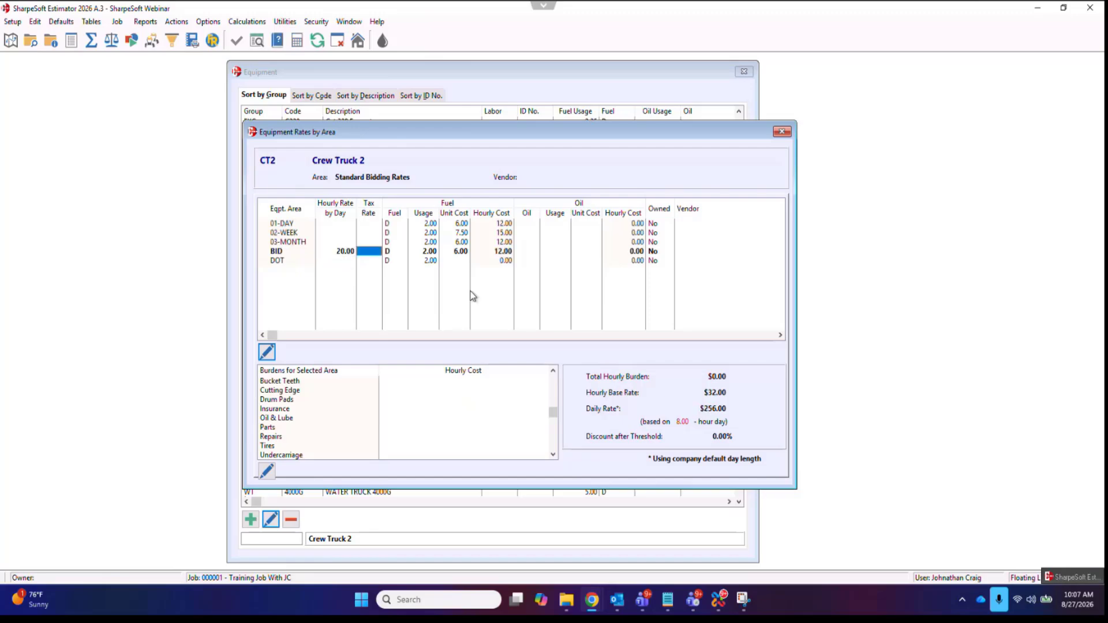
key(shift+Tab)
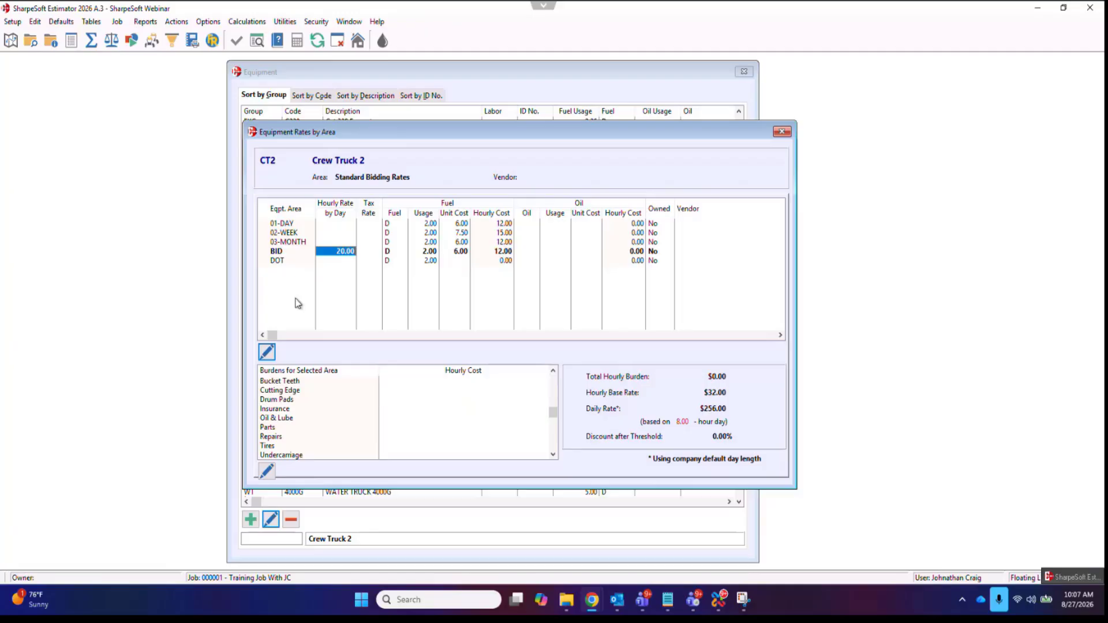
- Enter hourly burden costs for the BID area: Insurance 1.5, Repairs 0.5 and Tires 1
drag(552, 407, 552, 381)
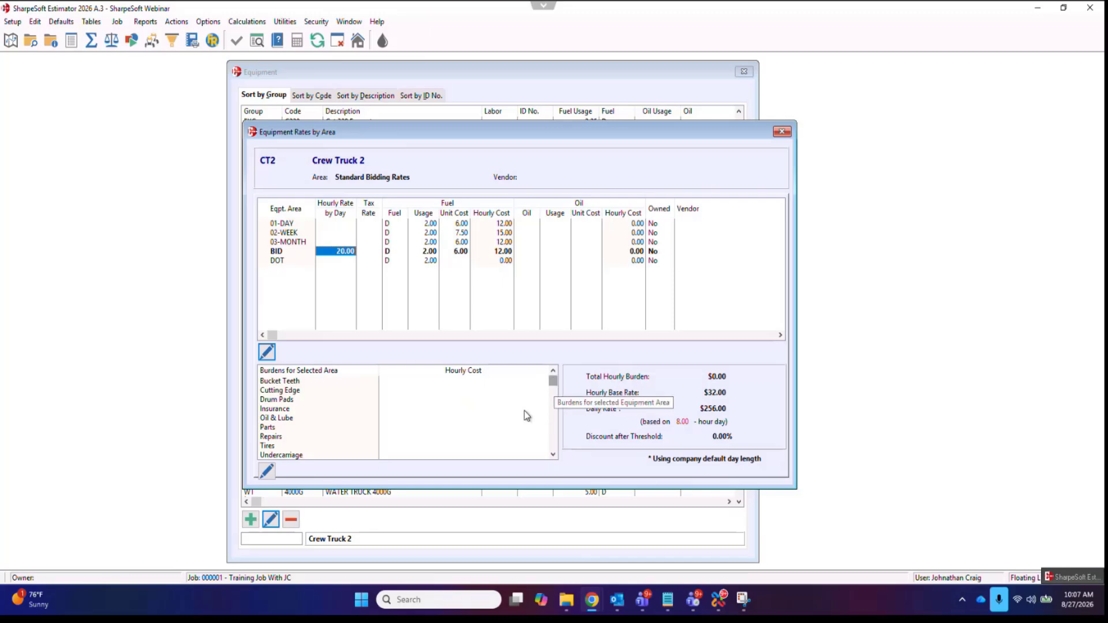
click(477, 411)
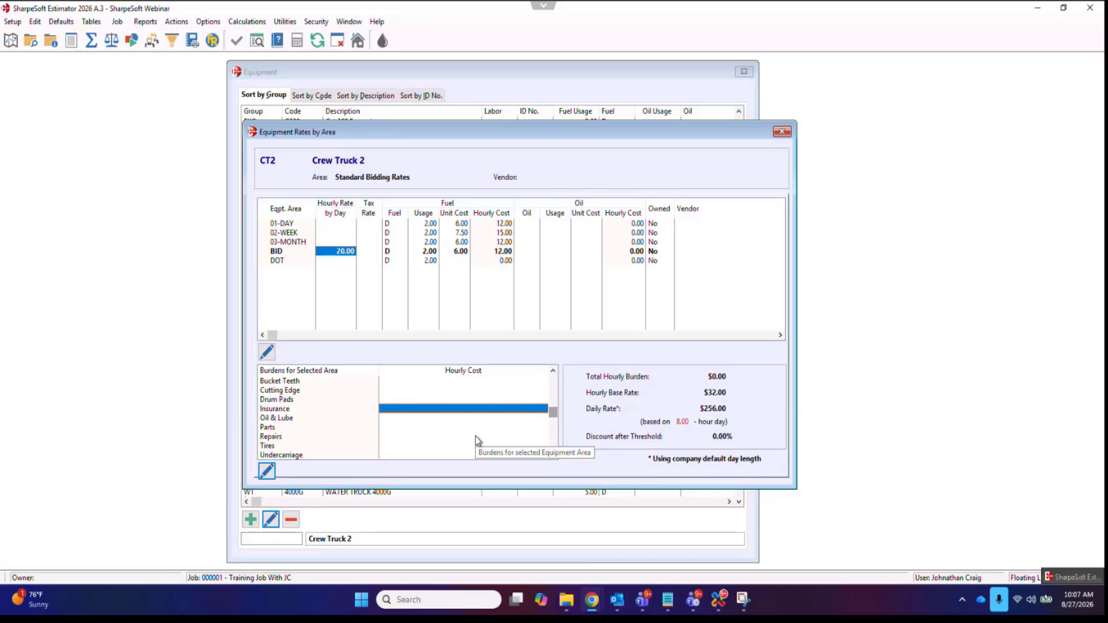
text(1.)
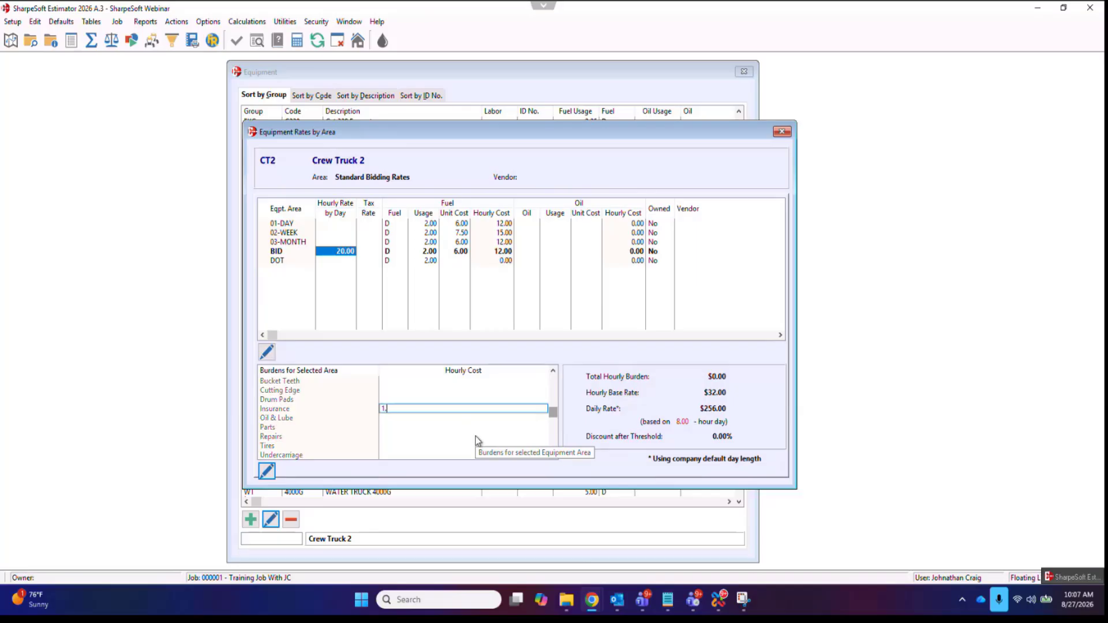
text(5)
key(Return)
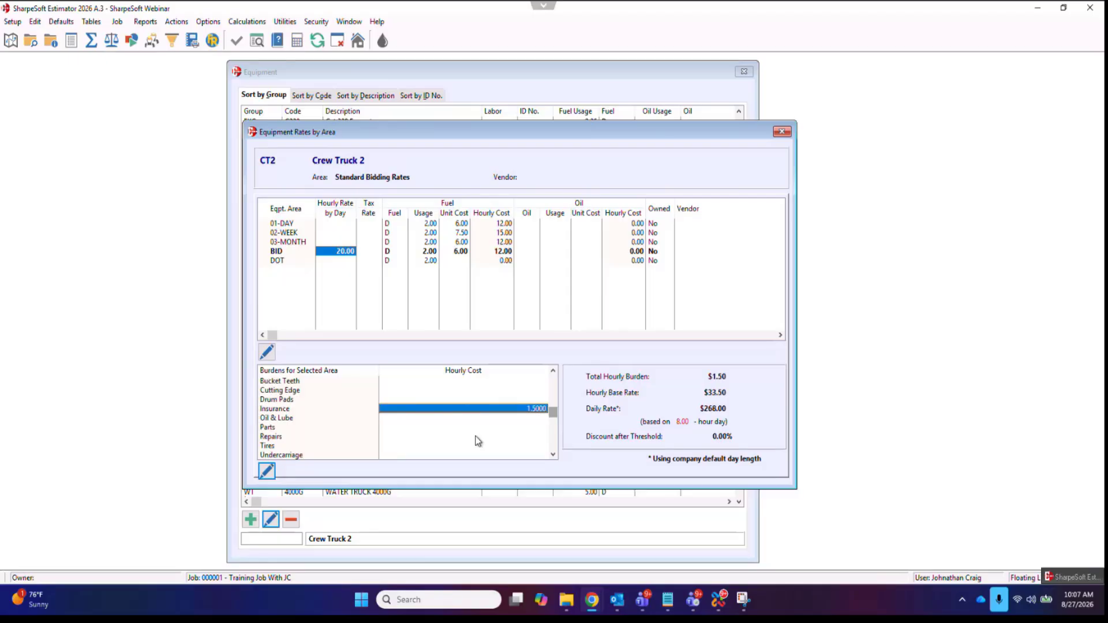
key(Down)
key(Down)
key(Down)
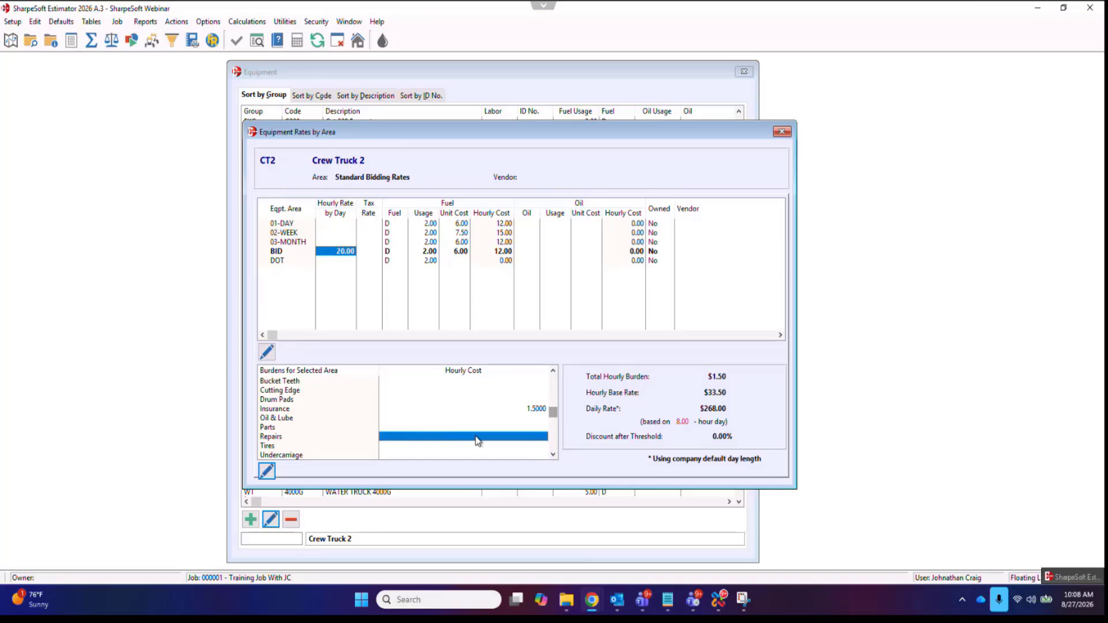
text(.5)
key(Return)
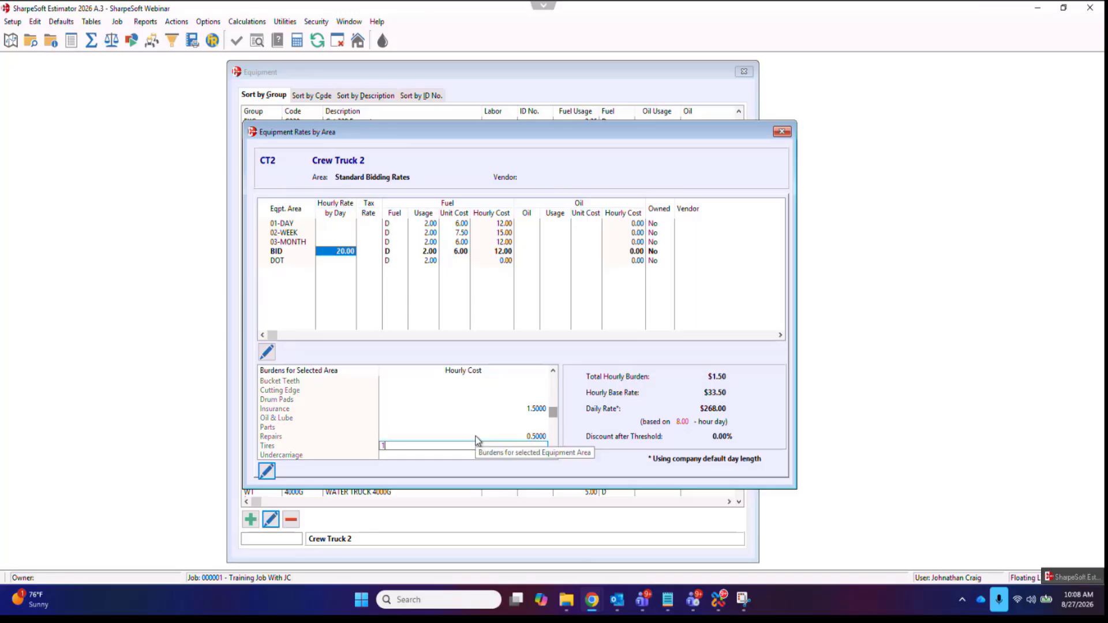
text(1)
key(Return)
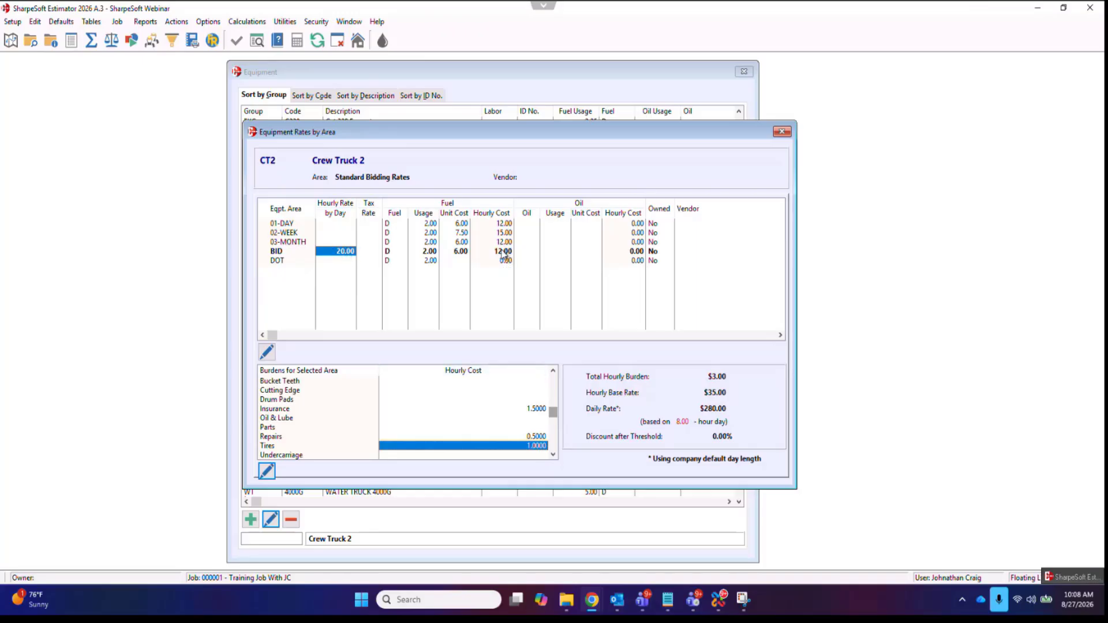
- Check the BID area's fuel unit cost and fuel usage, and close Crew Truck 2's equipment rates
click(462, 254)
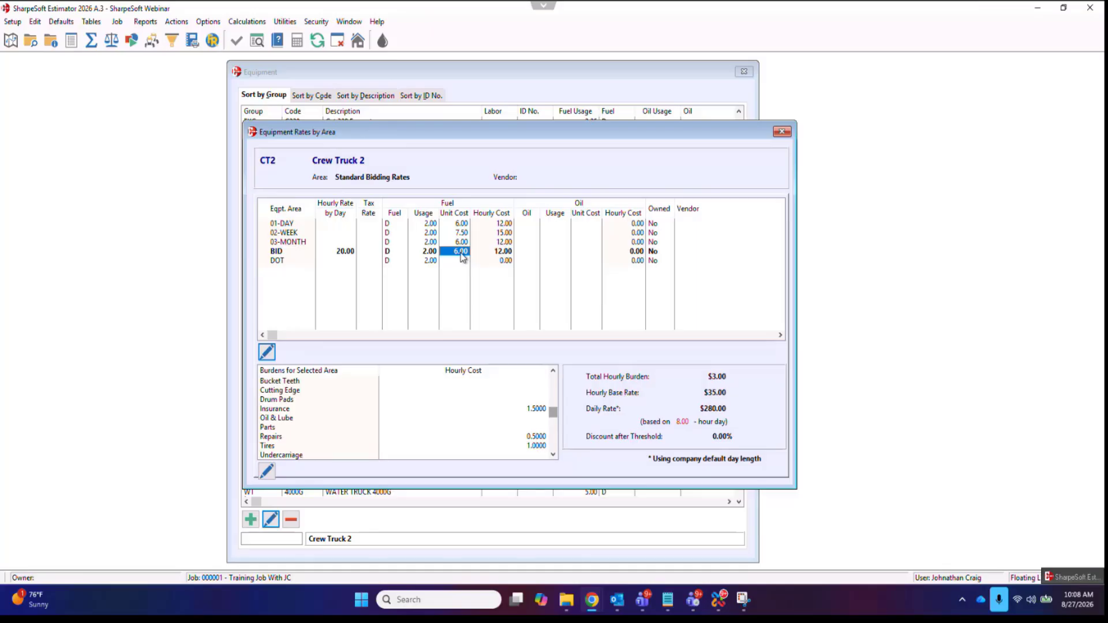
click(431, 255)
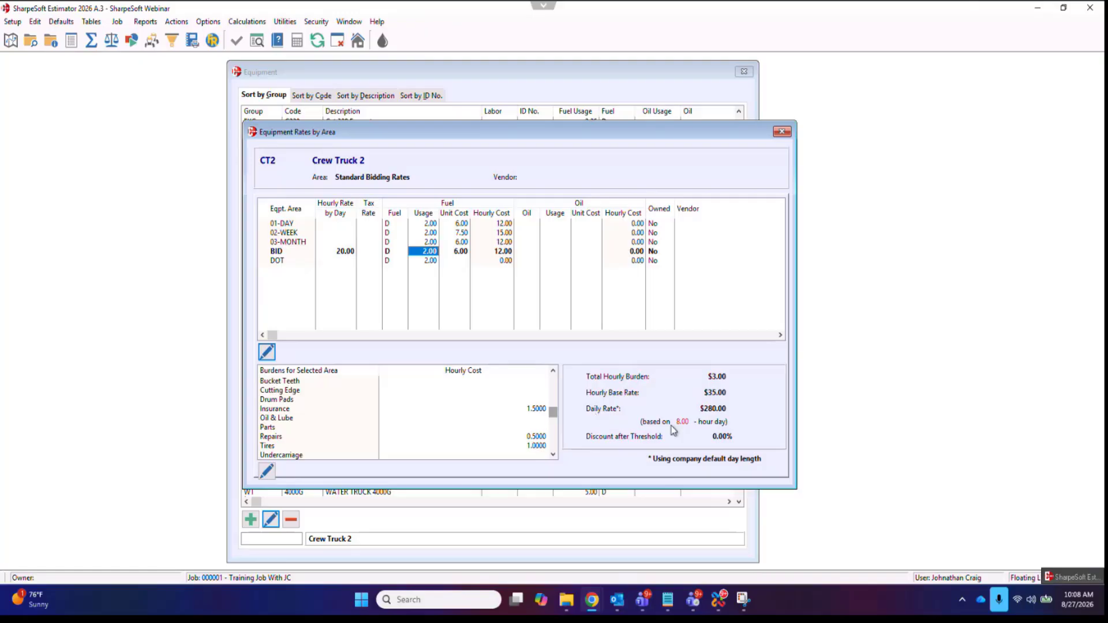
click(781, 133)
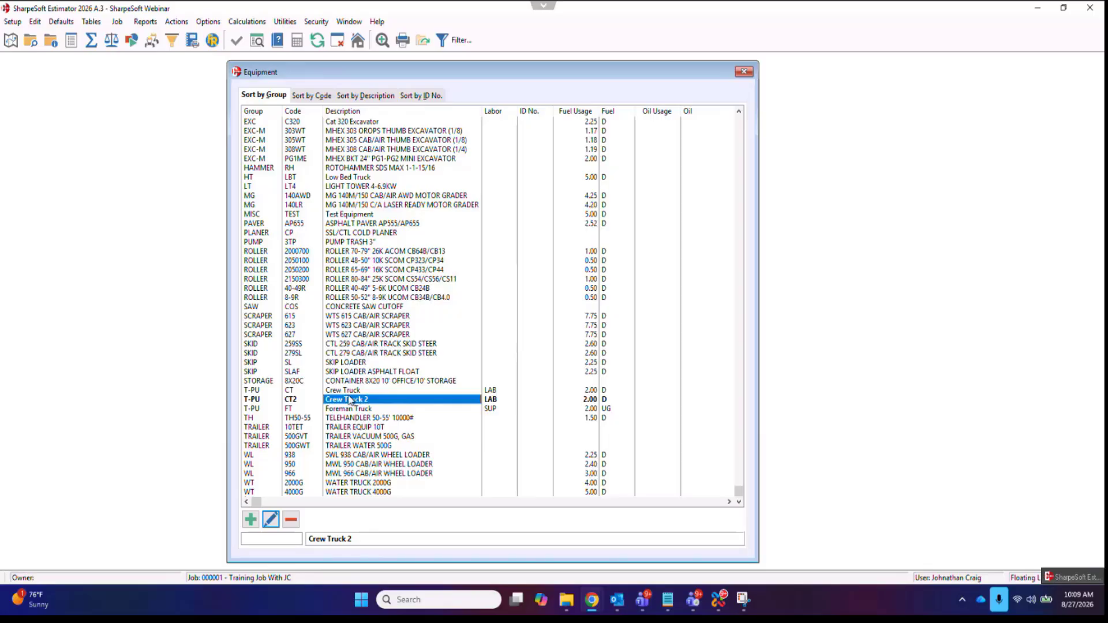
- Delete the Crew Truck 2 record from the Equipment table
click(291, 519)
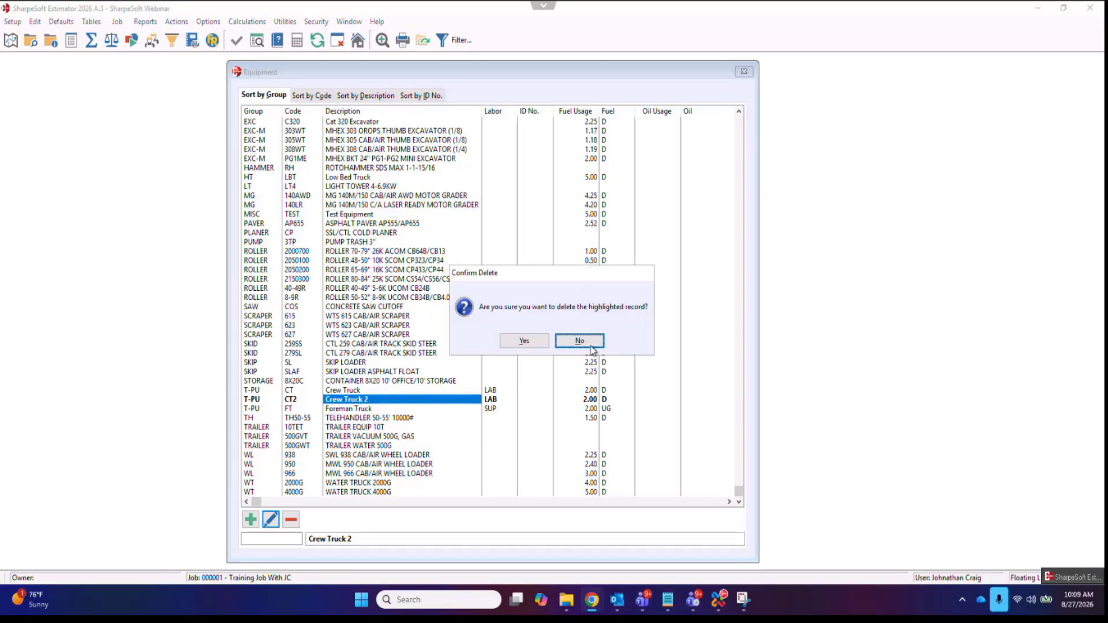
click(524, 341)
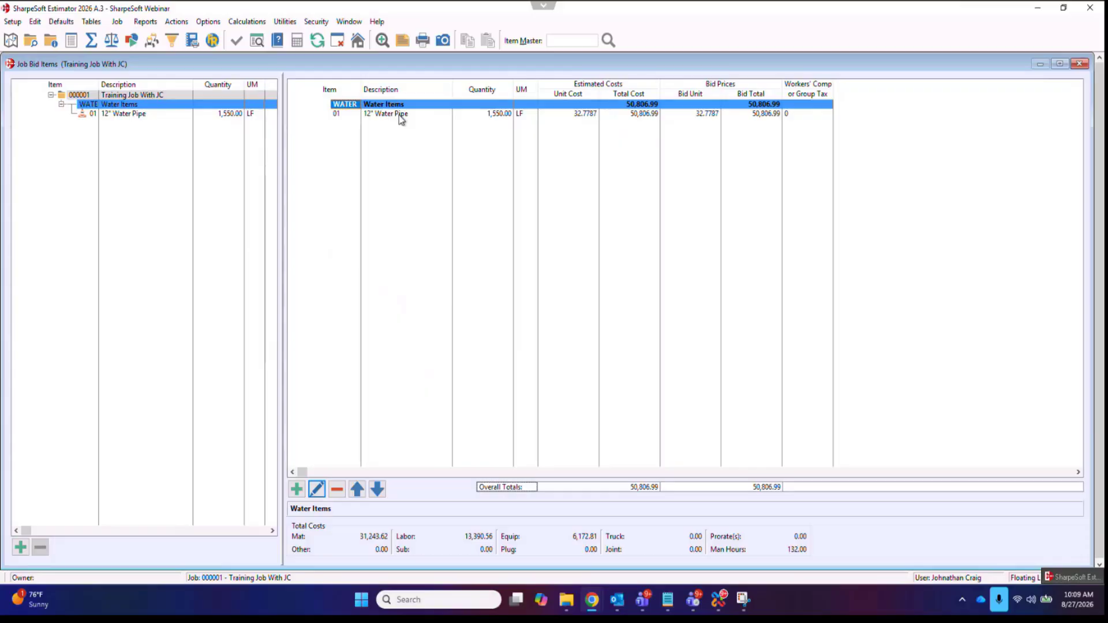
- Open the 12" Water Pipe bid item and add a new cost line of type E (Equipment)
double_click(401, 118)
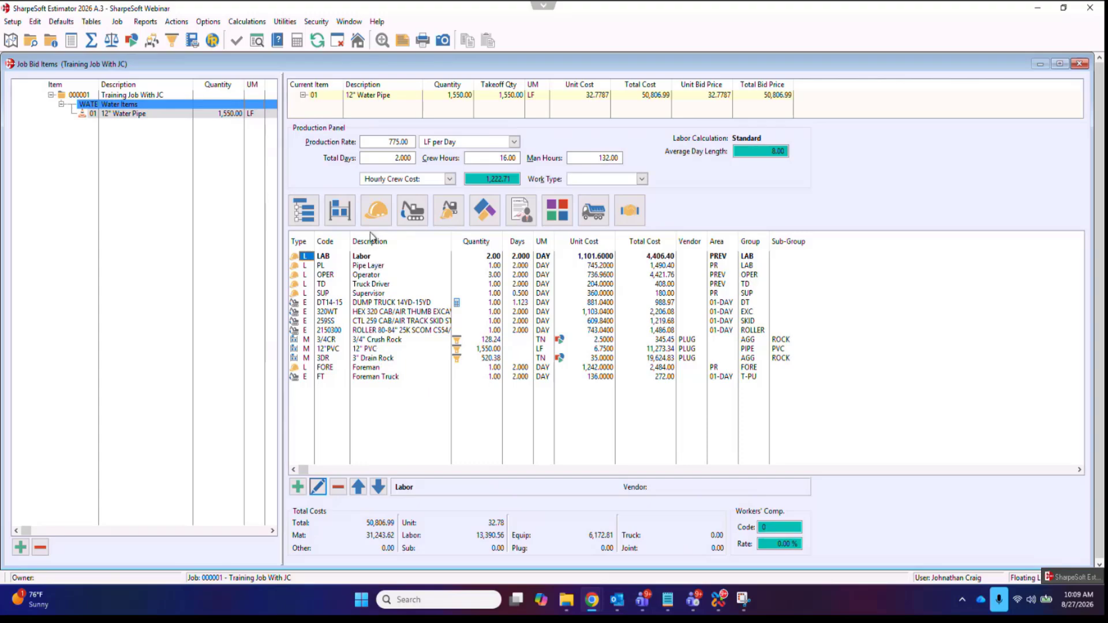
click(298, 488)
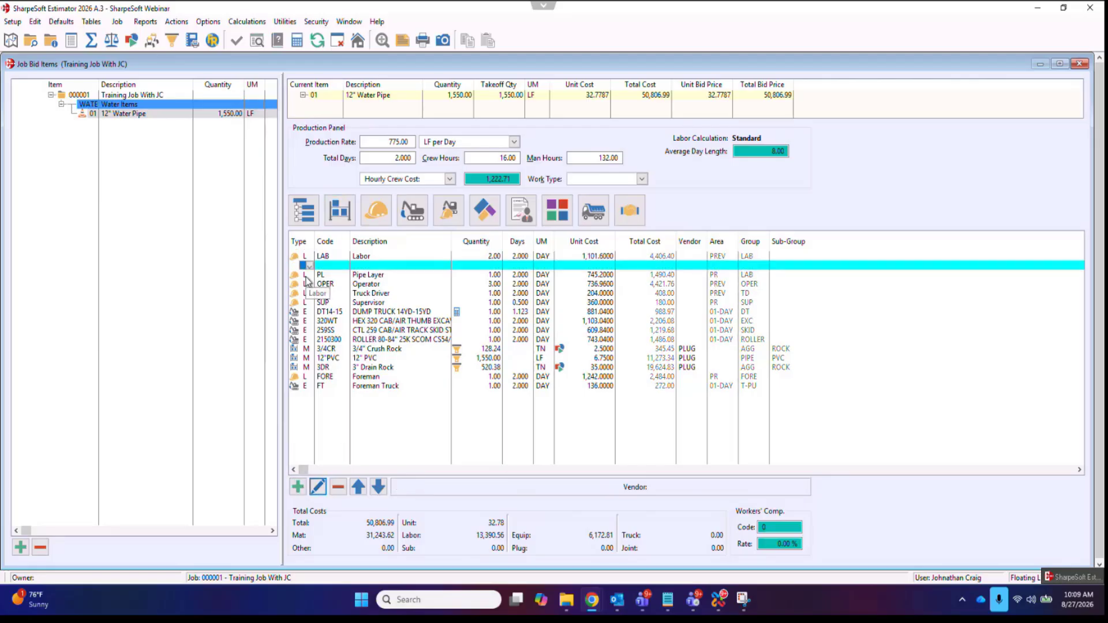
text(E)
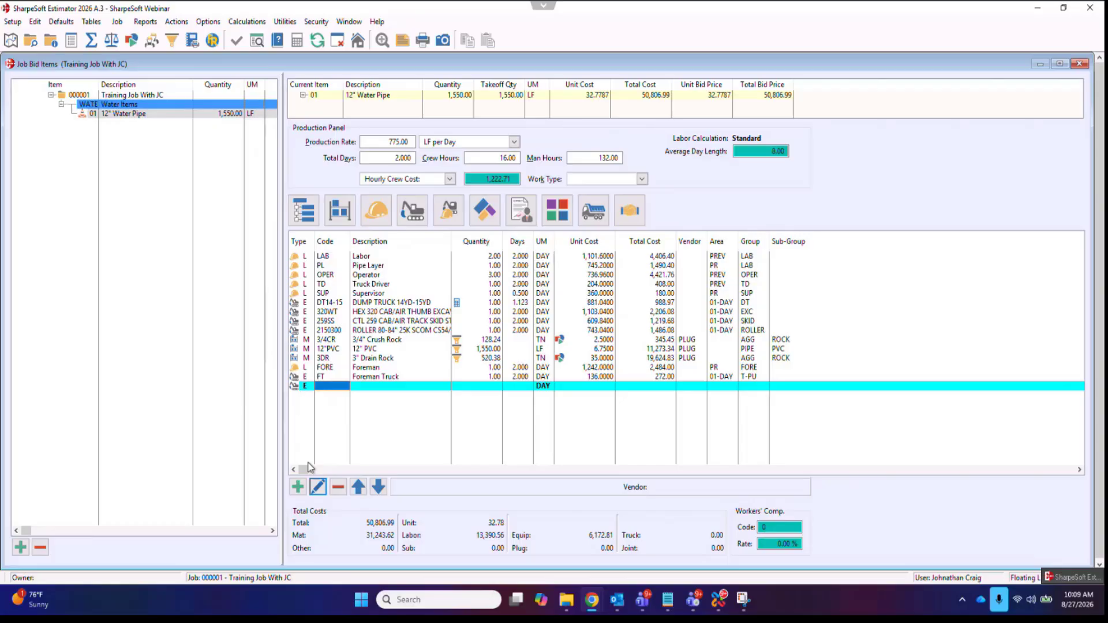
click(298, 486)
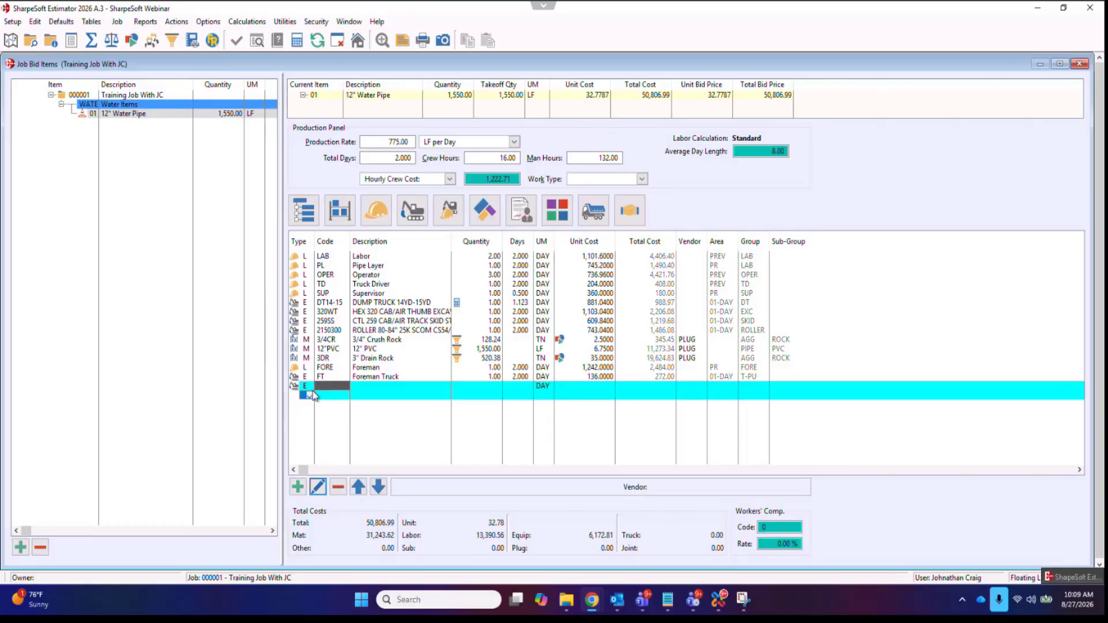
click(310, 396)
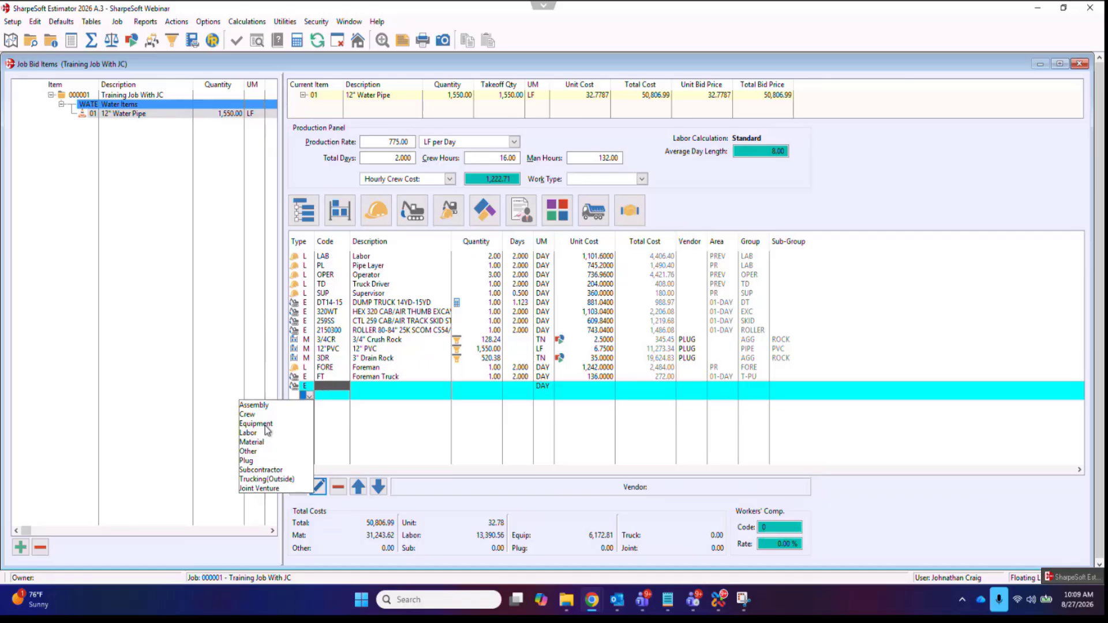
click(351, 413)
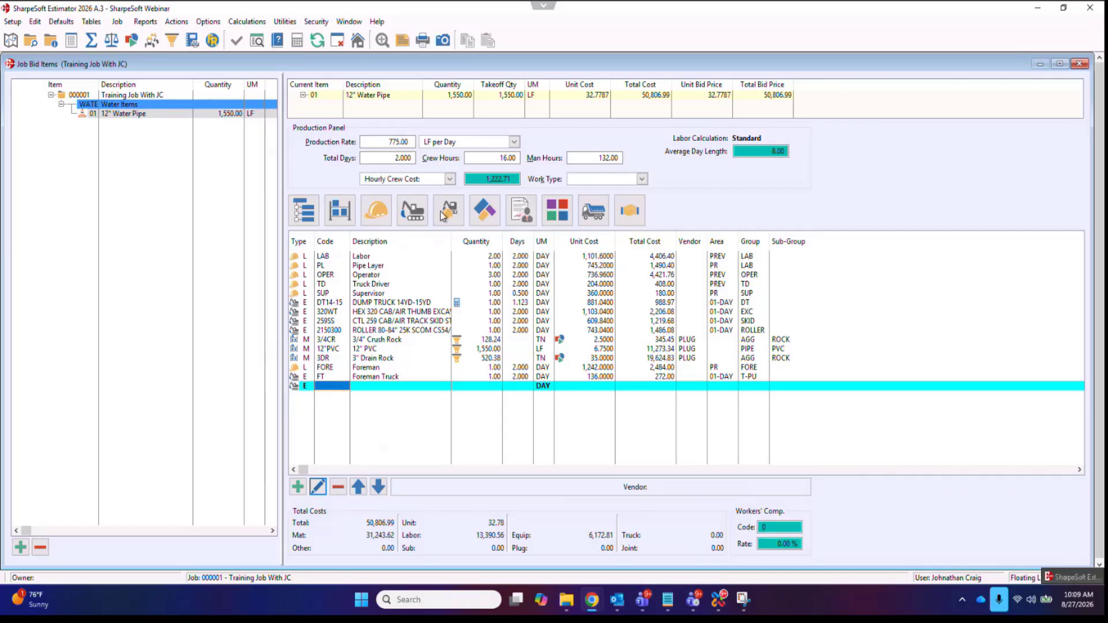
- Show the equipment list beside the bid item and enter the code CT2 on the new equipment line
click(414, 225)
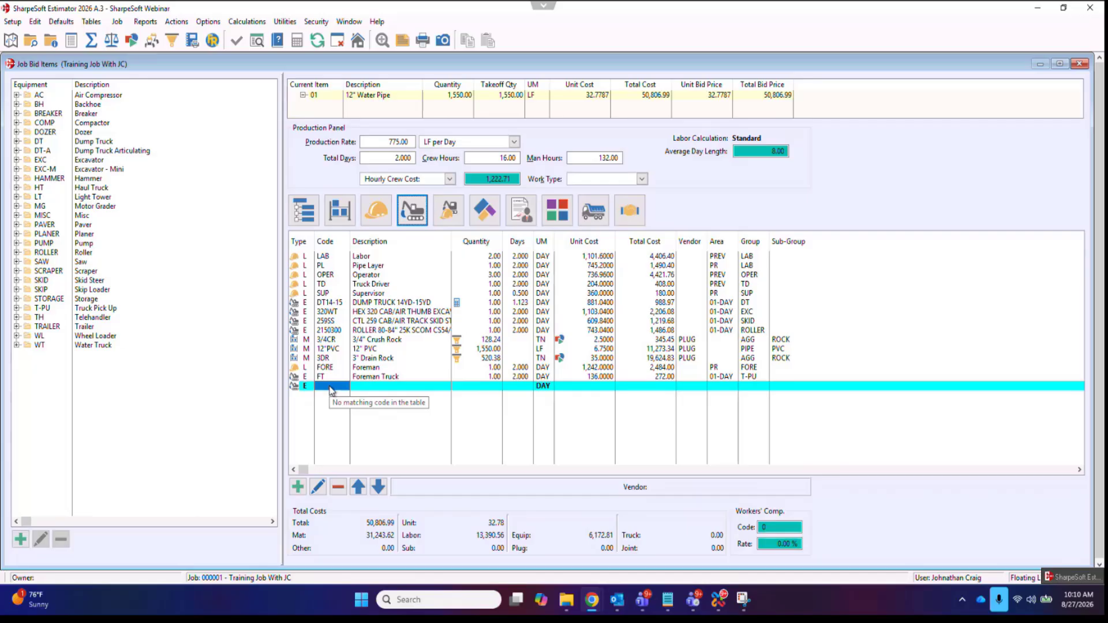
text(mt2)
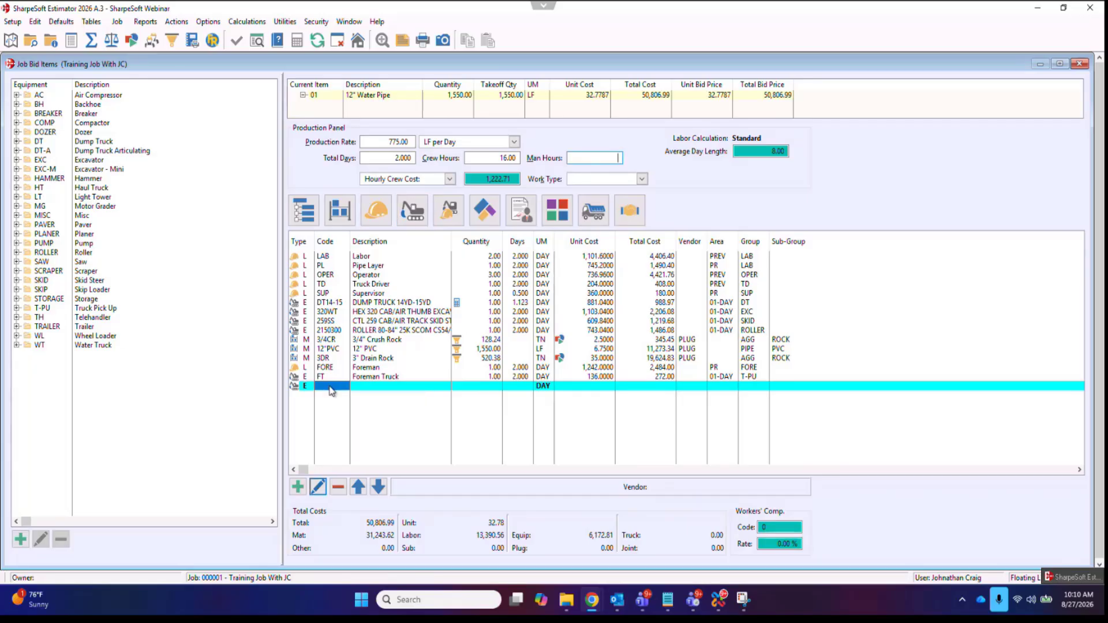
click(328, 384)
text(c)
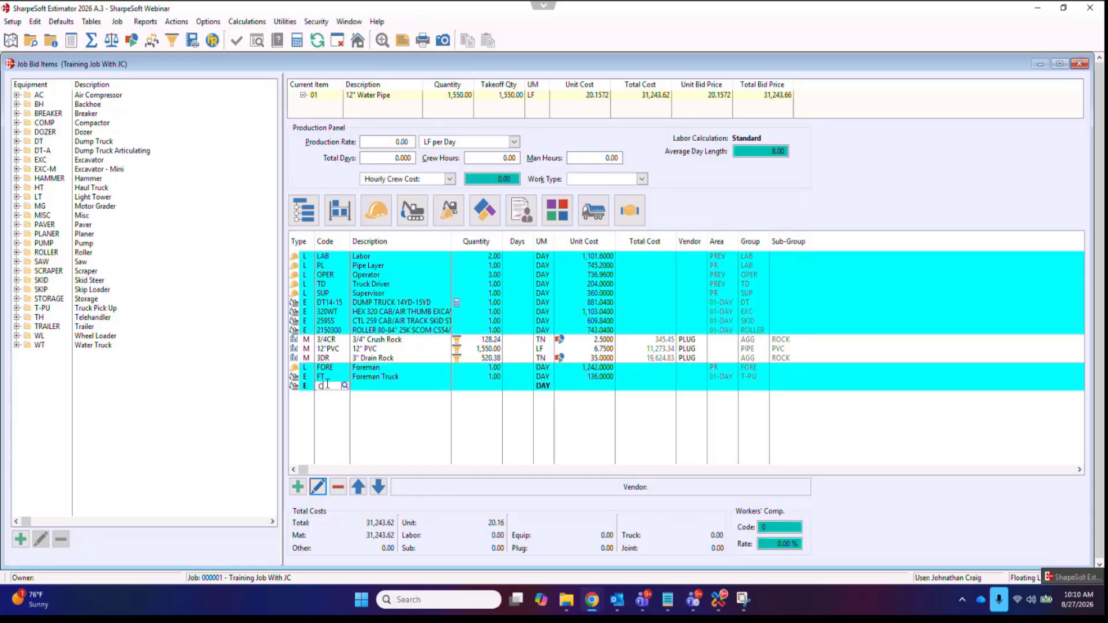
text(tl)
key(BackSpace)
key(BackSpace)
text(T2)
key(Tab)
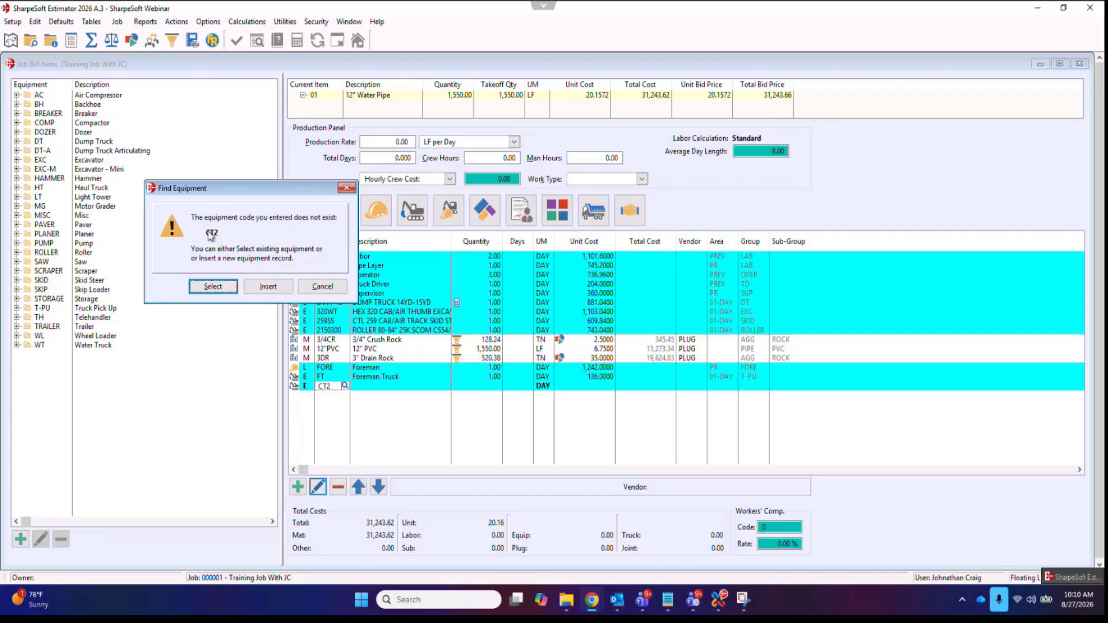
- Insert a new equipment record for code CT2 and assign it to the T-PU (Truck Pick Up) group
click(268, 287)
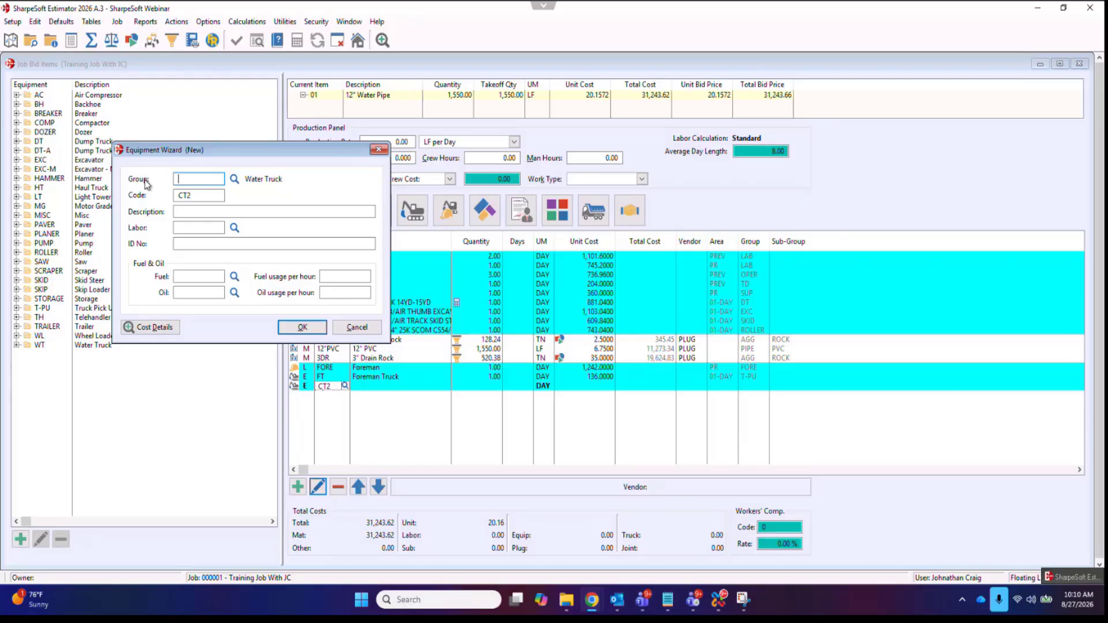
click(234, 179)
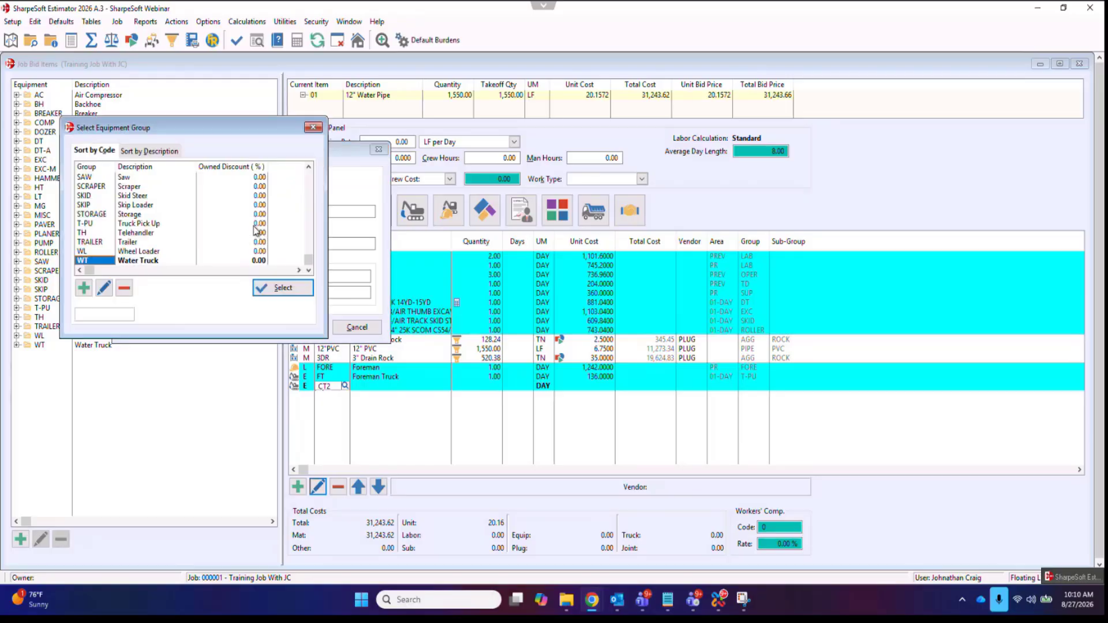
click(131, 225)
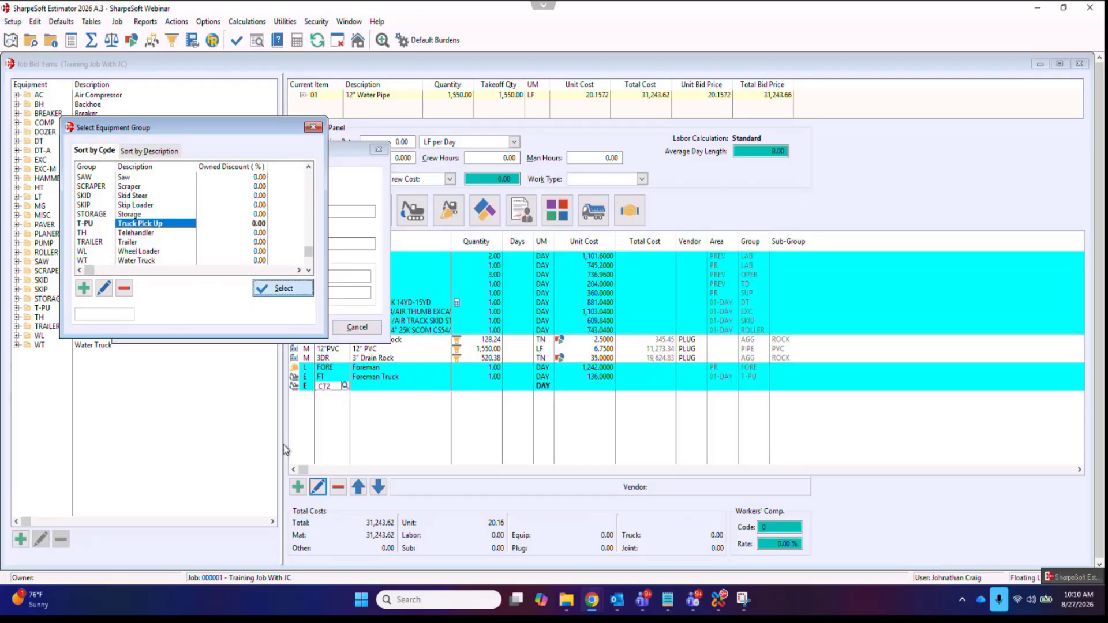
click(280, 288)
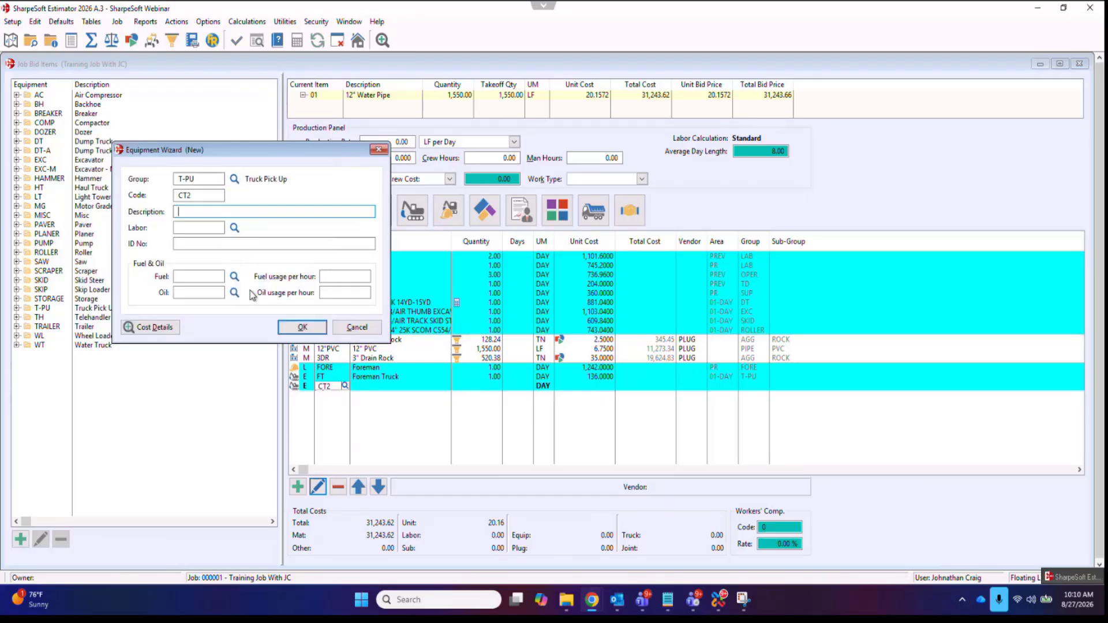
- Give the new equipment record the description Crew Truck 2 and set its labor to LAB
text(Crew)
text(Truck 2)
click(190, 228)
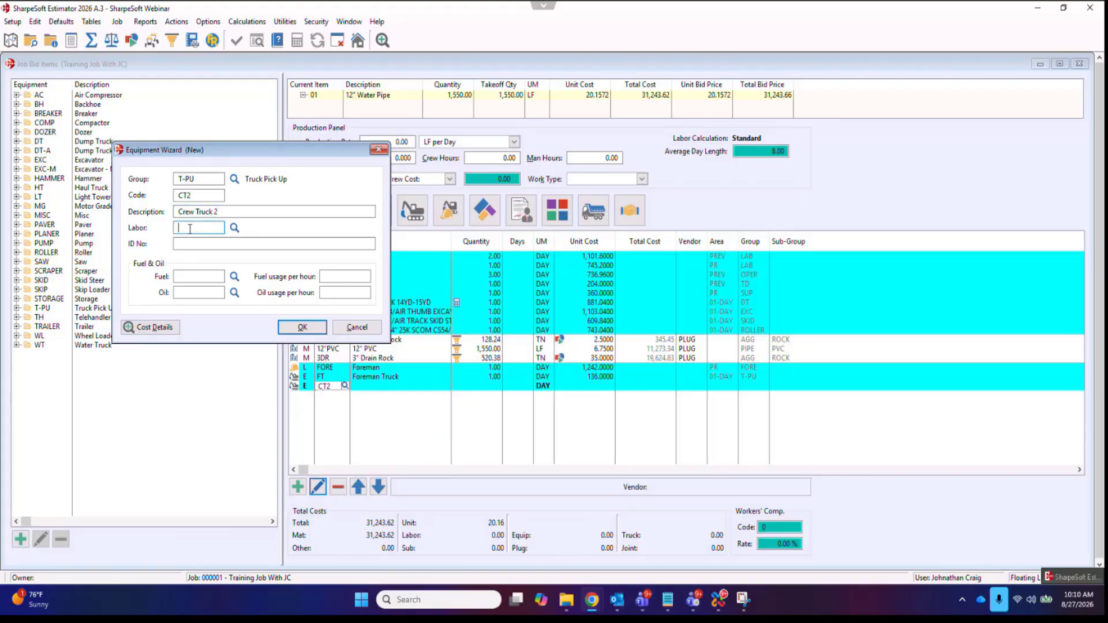
text(LAB)
key(Tab)
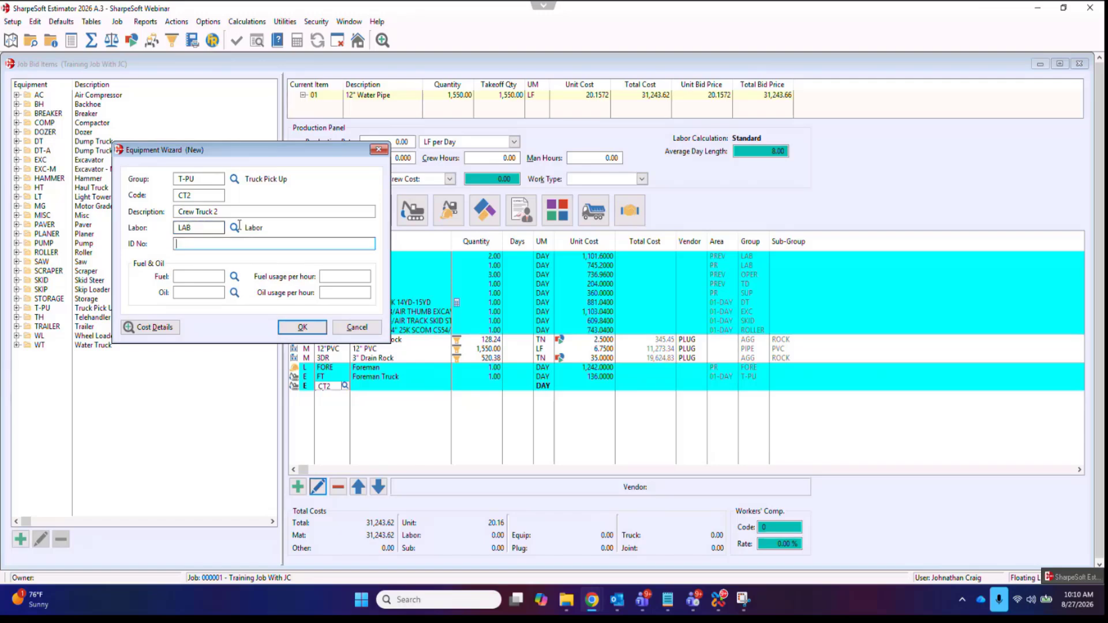
- View the labor entries in the Operator group and close the lookup without choosing one
click(235, 227)
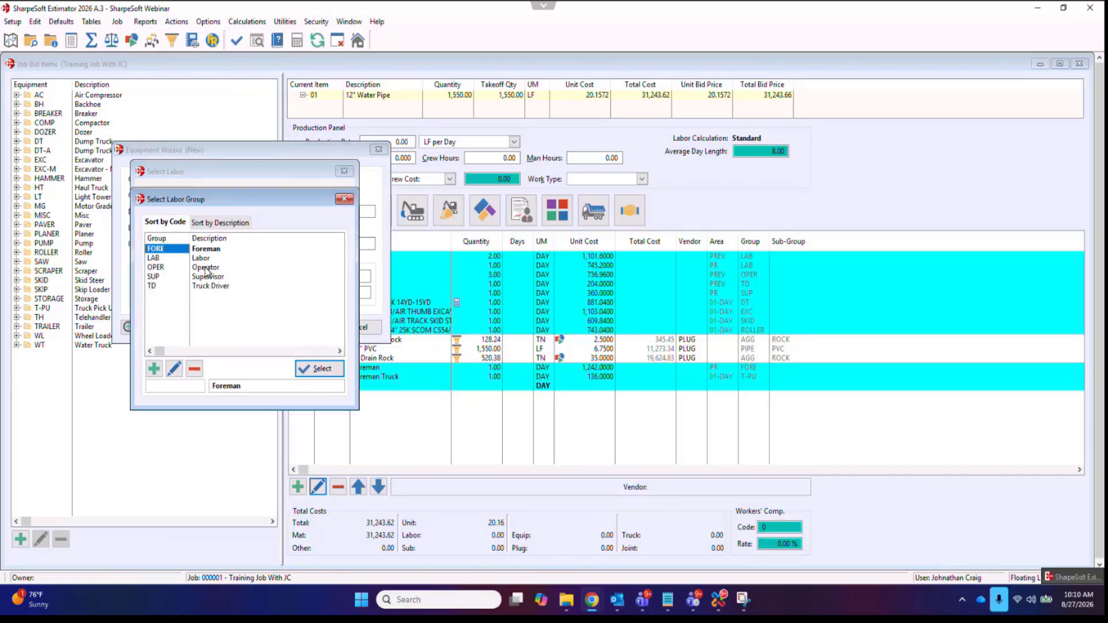
click(207, 269)
click(320, 368)
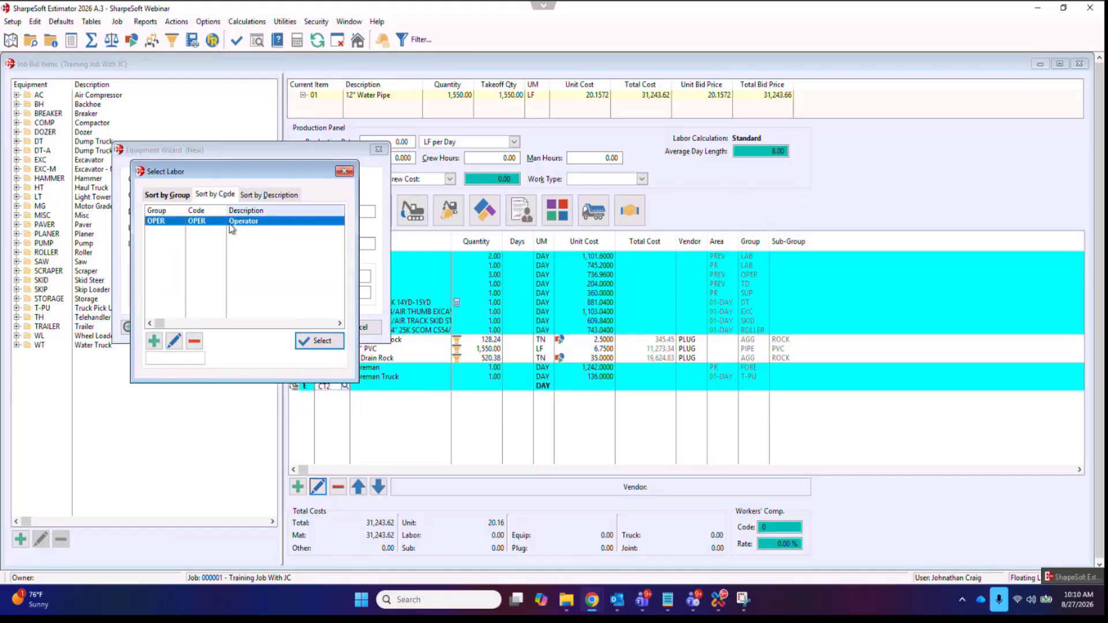
click(344, 171)
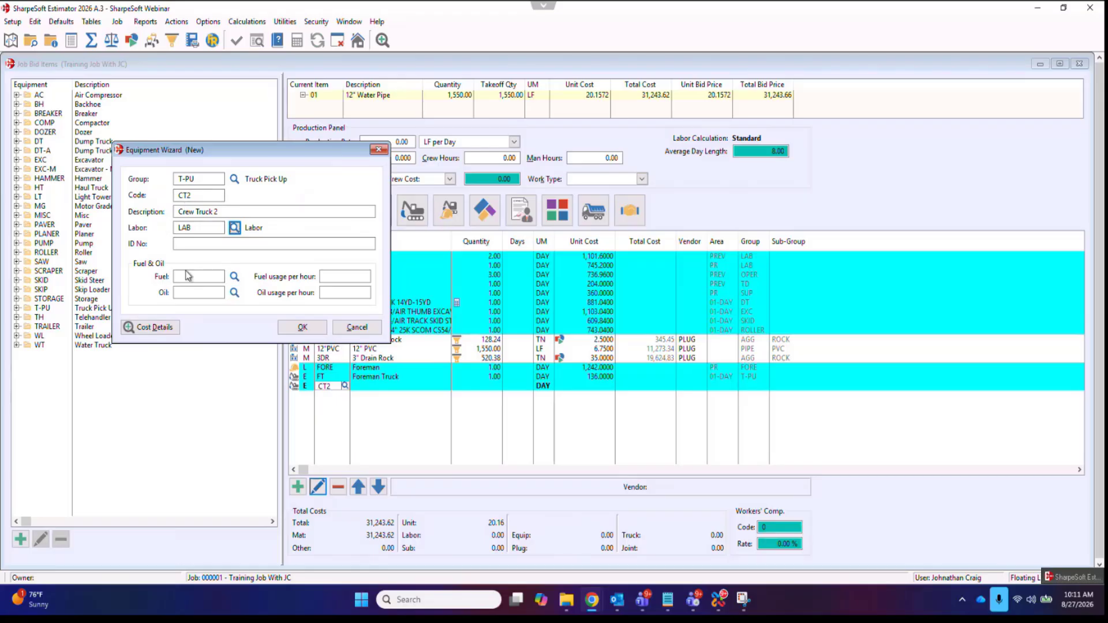
- Set Crew Truck 2's fuel to D (Diesel) and its fuel usage per hour to 2
click(234, 278)
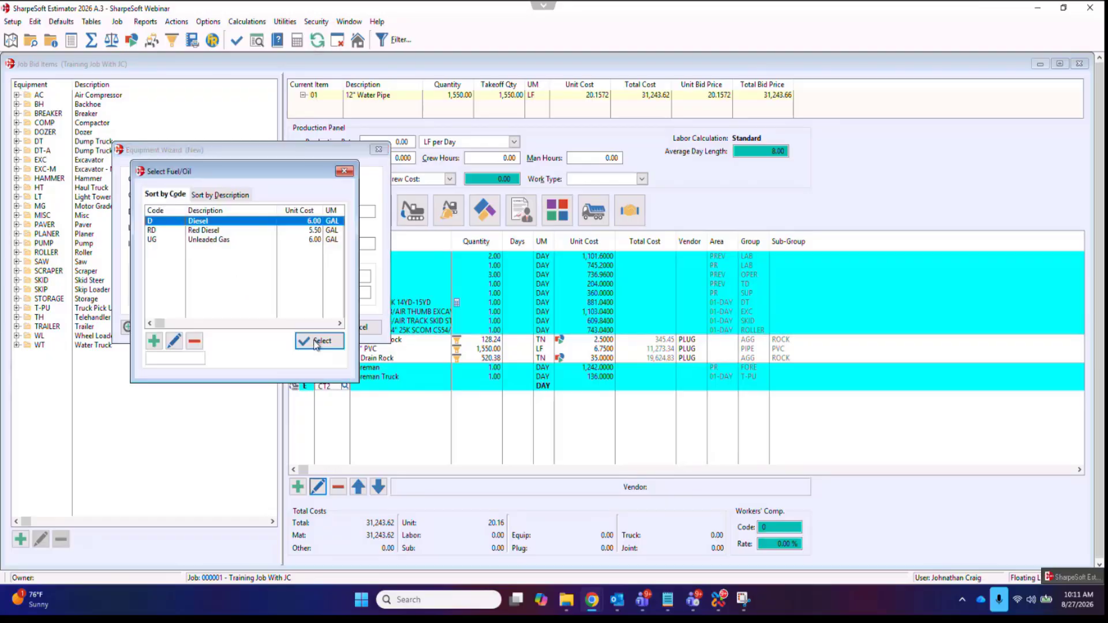
click(318, 341)
click(338, 277)
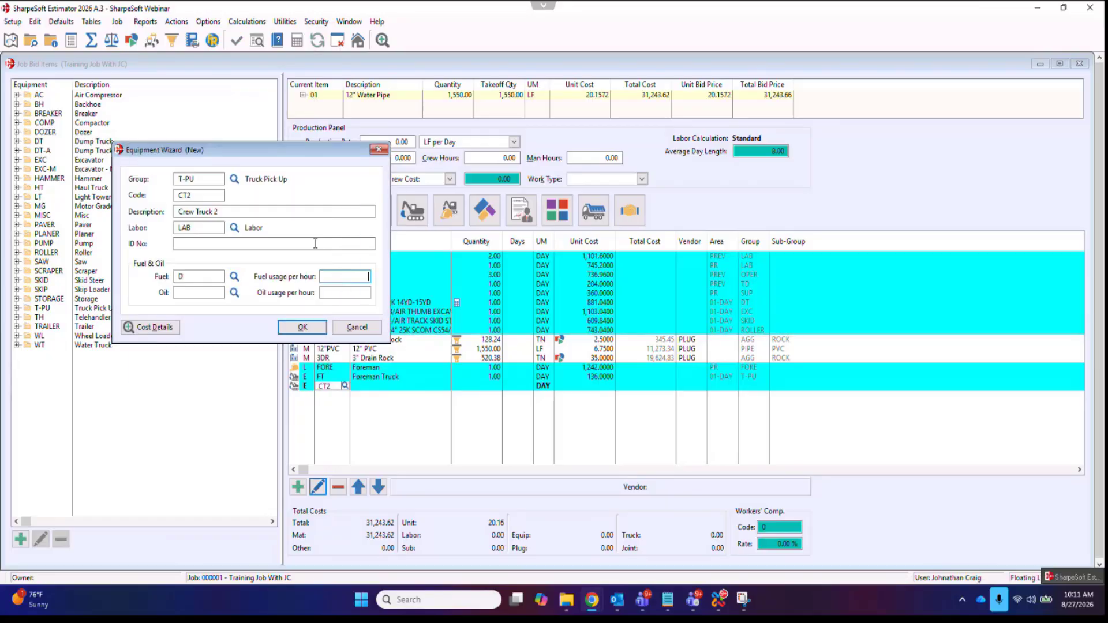
text(2)
- Open Crew Truck 2's cost details and set the BID area's hourly rate by day to 20
click(155, 328)
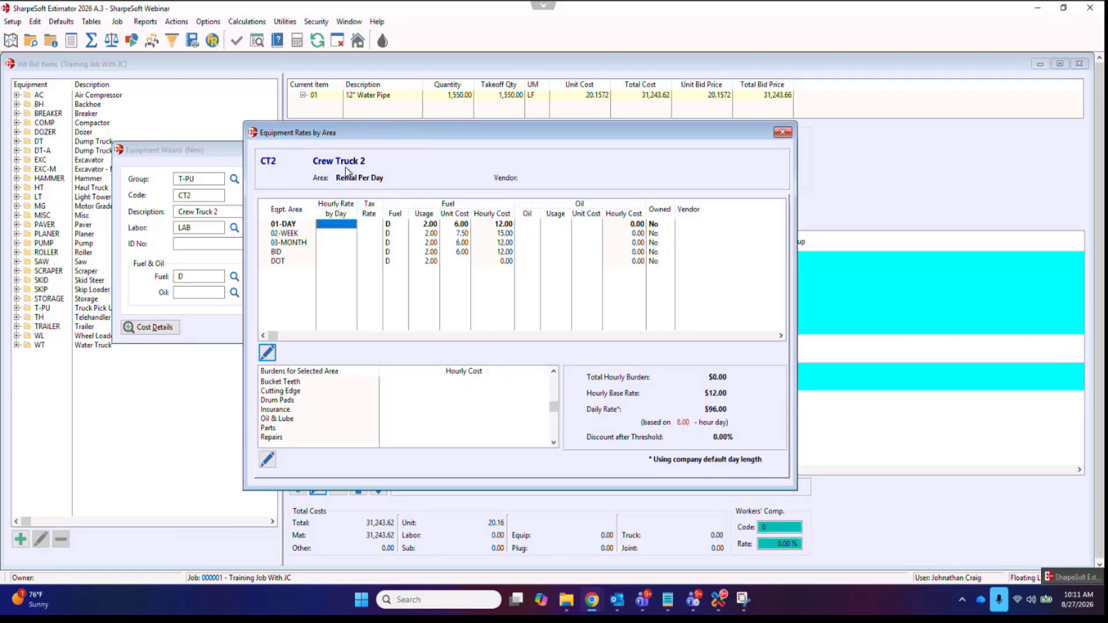
click(329, 253)
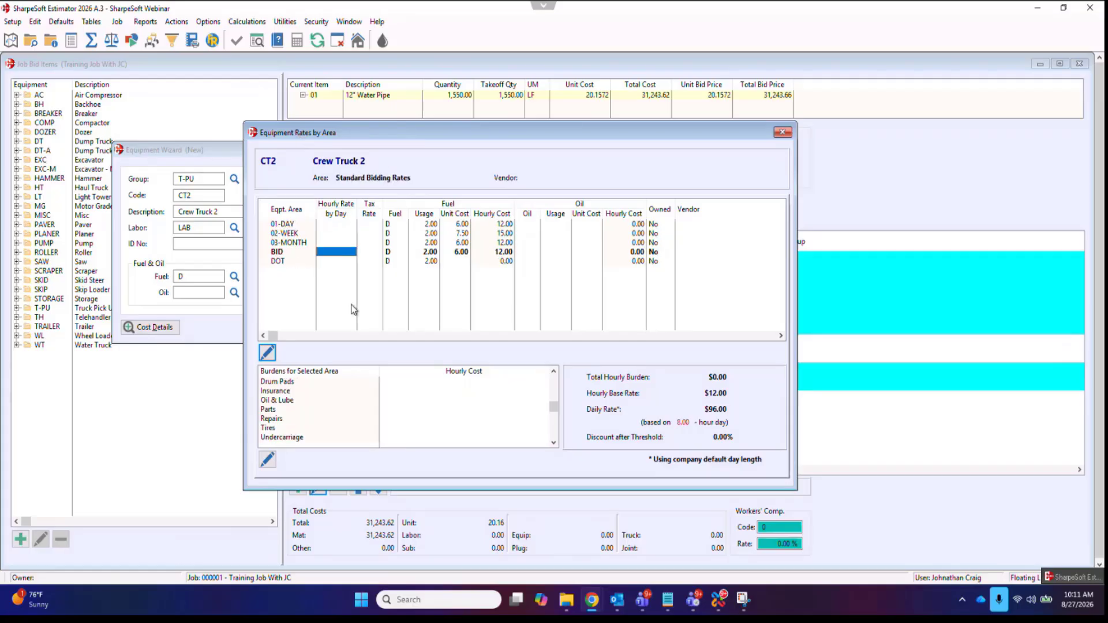
text(20)
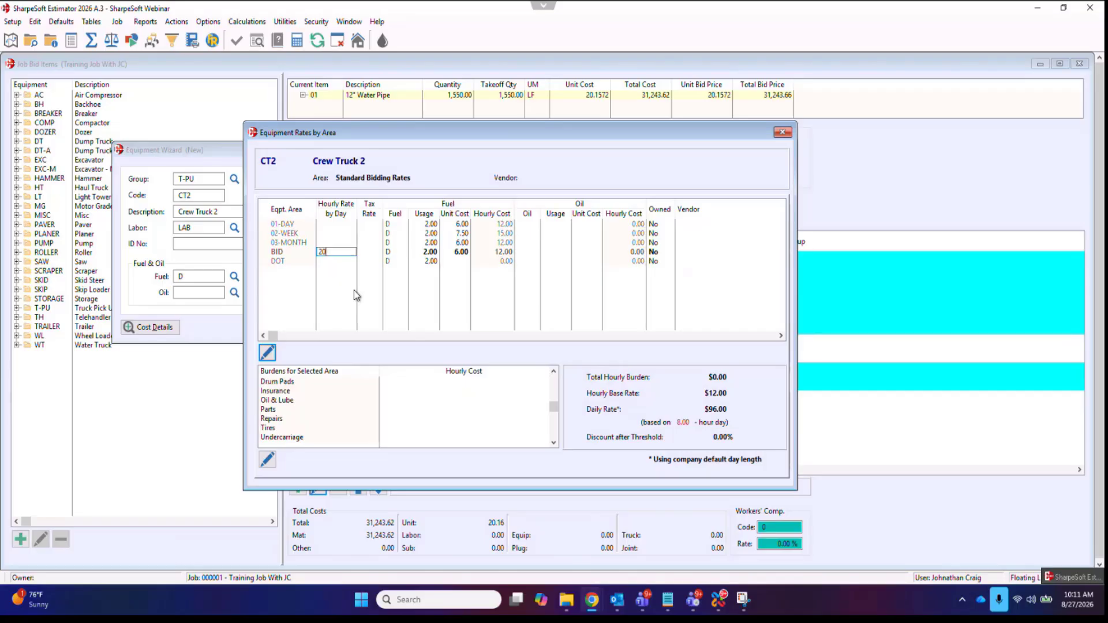
key(Tab)
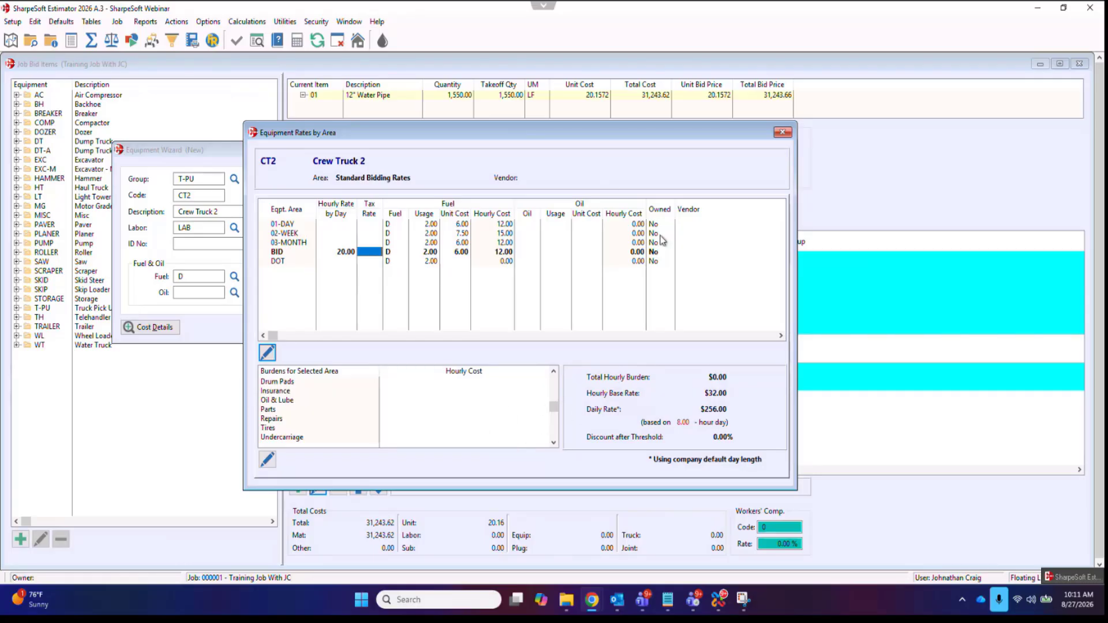
- Mark the BID area as owned, leave its vendor blank, and close the equipment rates by area
click(667, 253)
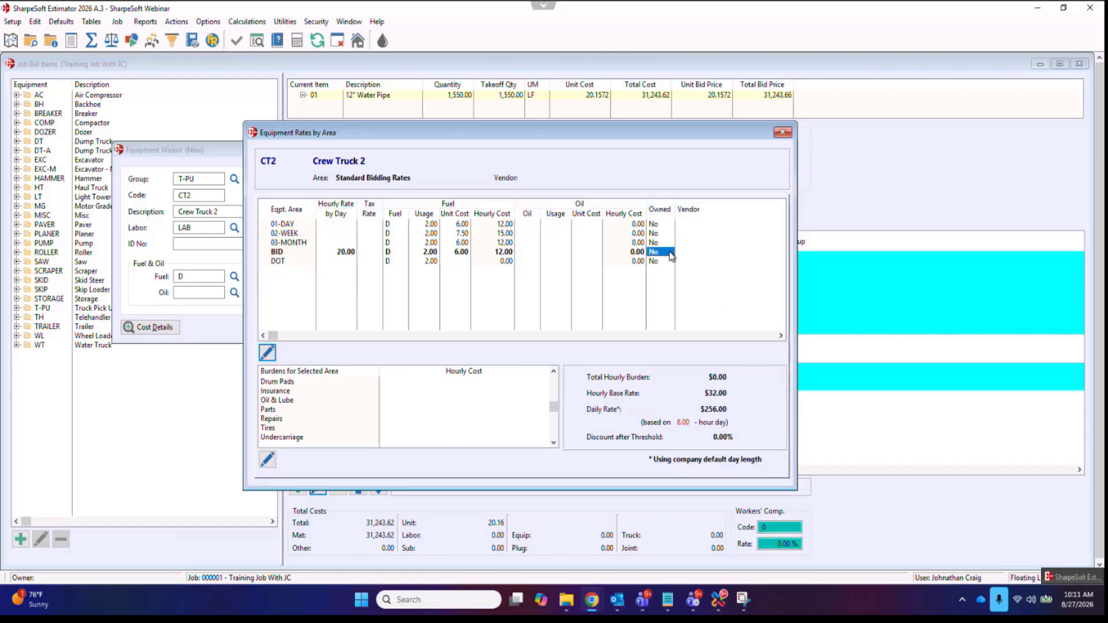
click(672, 255)
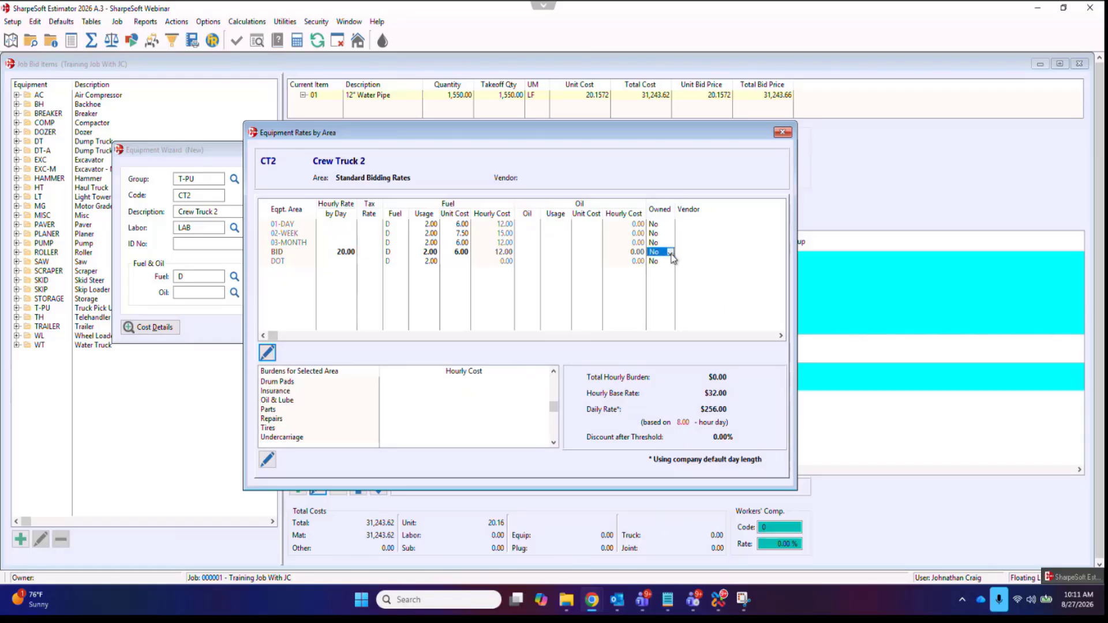
click(671, 254)
click(661, 272)
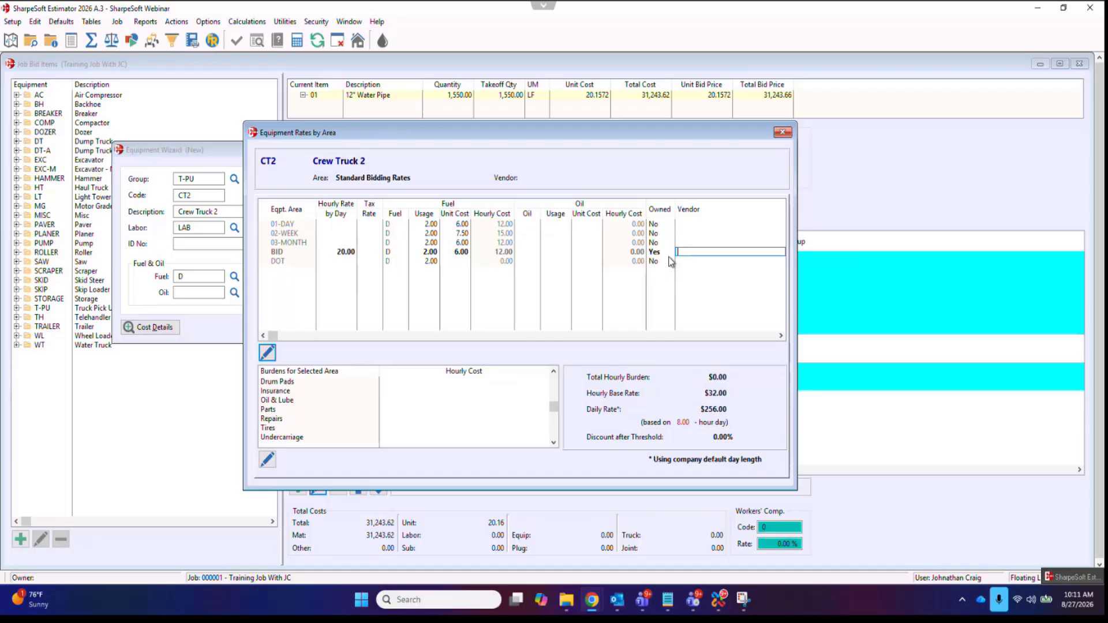
key(Return)
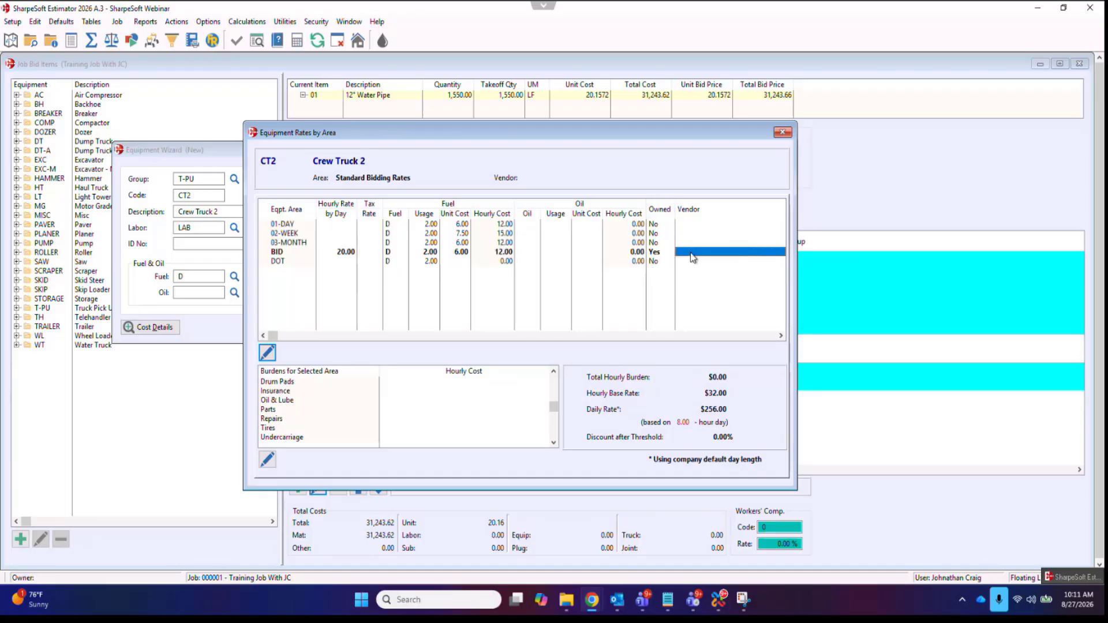
click(784, 135)
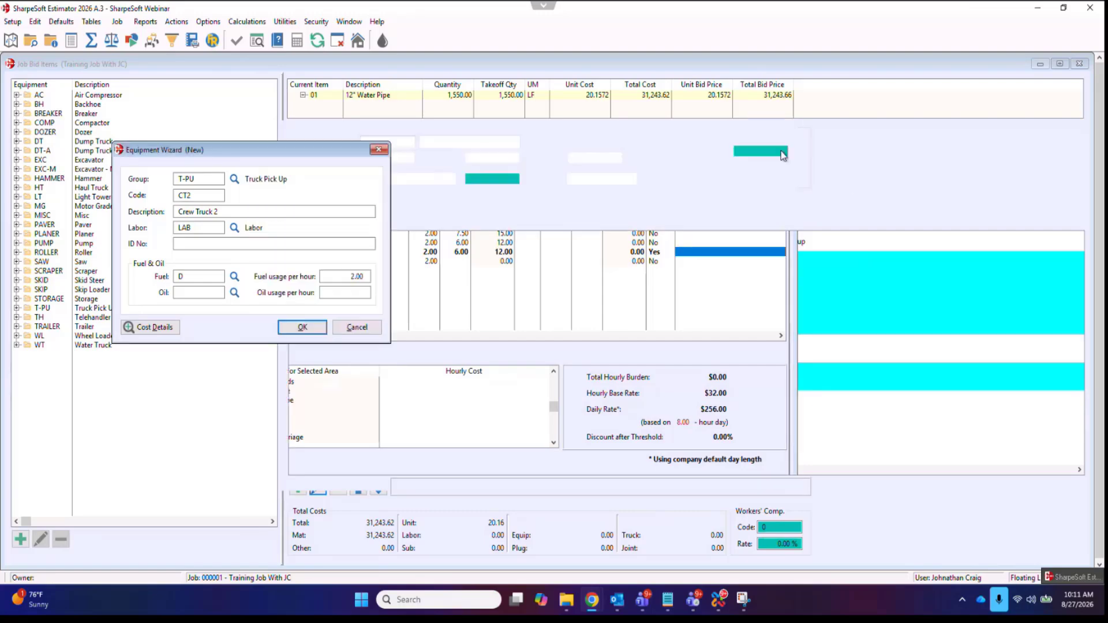
- Save the Crew Truck 2 equipment record, assign its labor the PR (Private Rate) area, and select its line in the bid item
click(301, 327)
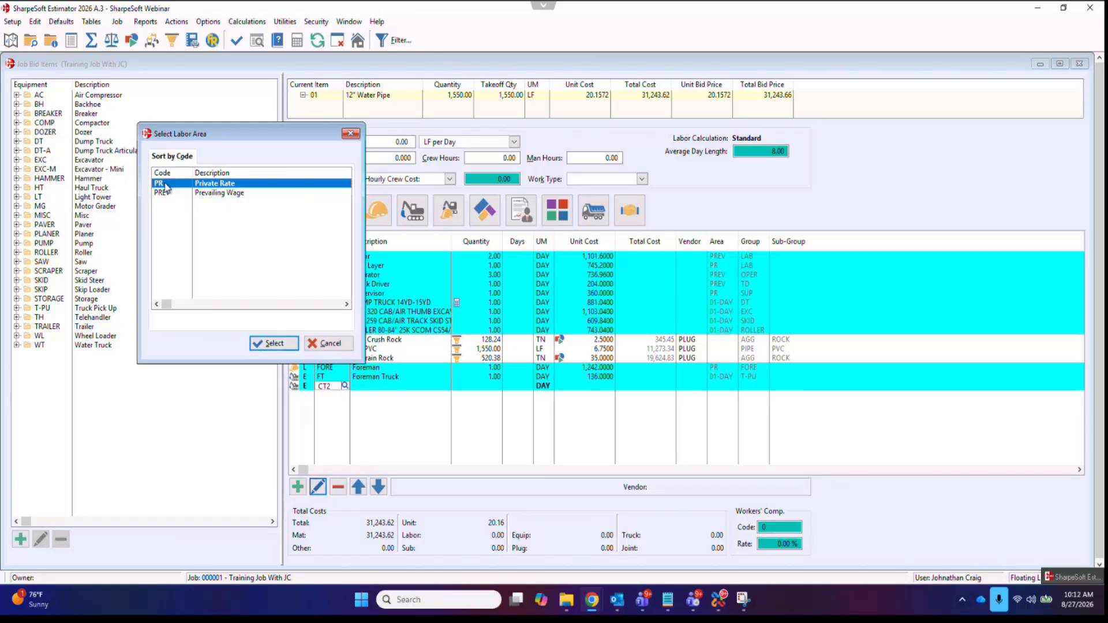
click(274, 344)
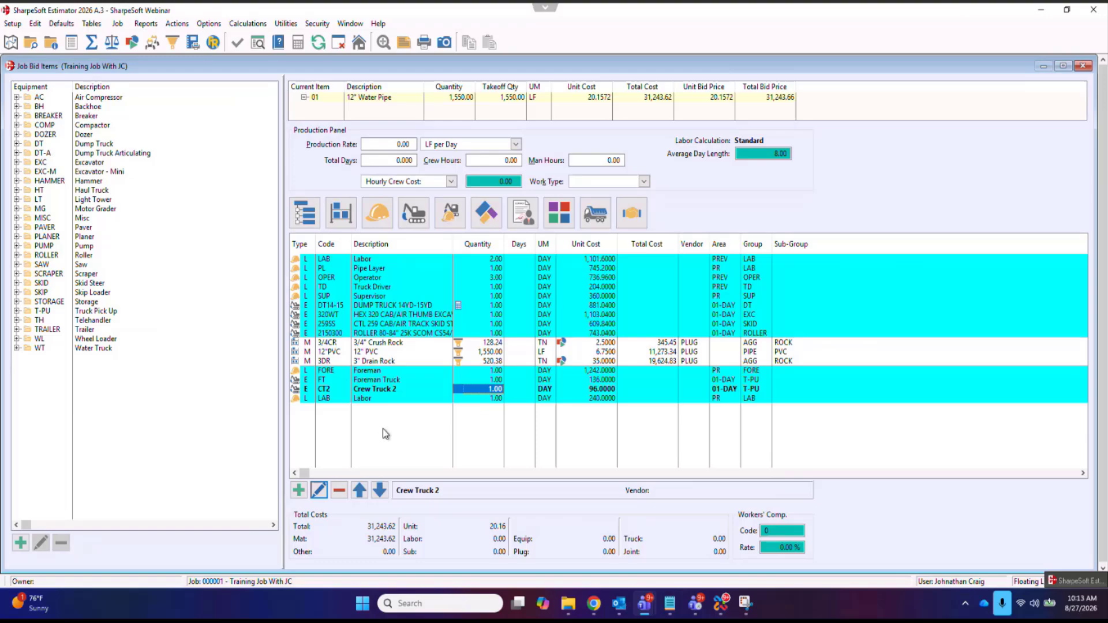
click(375, 390)
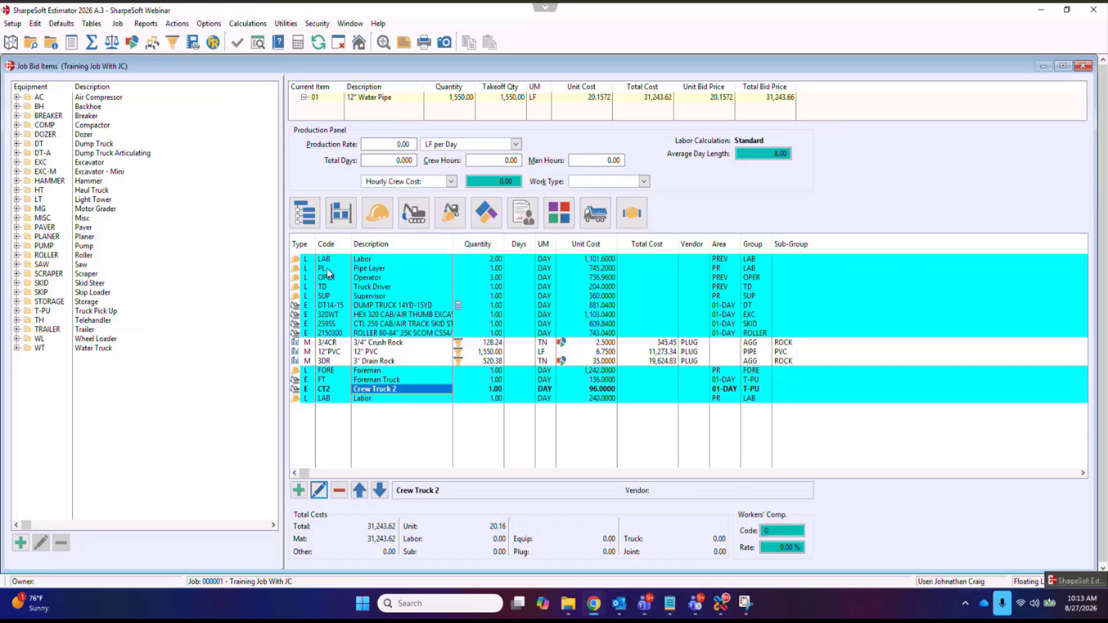
- Close the job bid items, refresh the equipment table, and open Crew Truck 2's rates by area
click(243, 25)
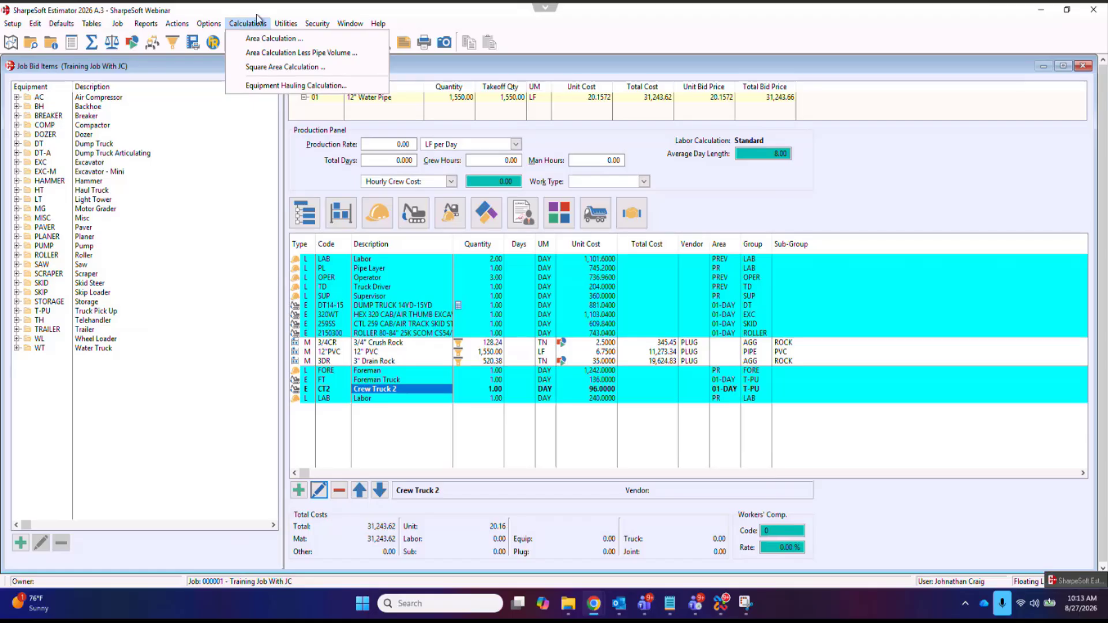
click(1087, 65)
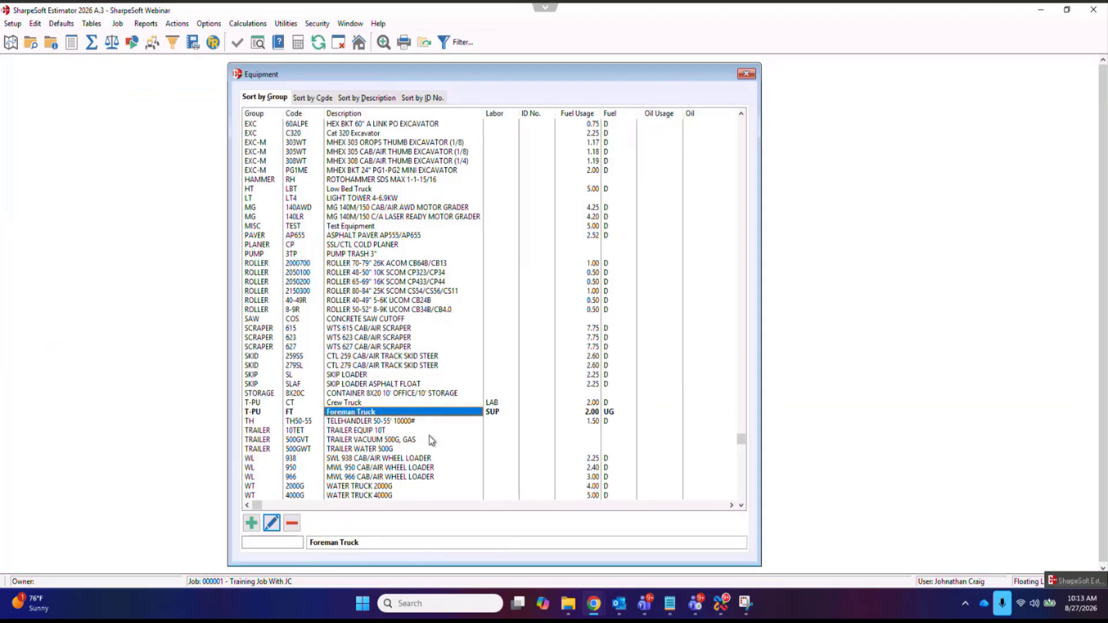
click(321, 41)
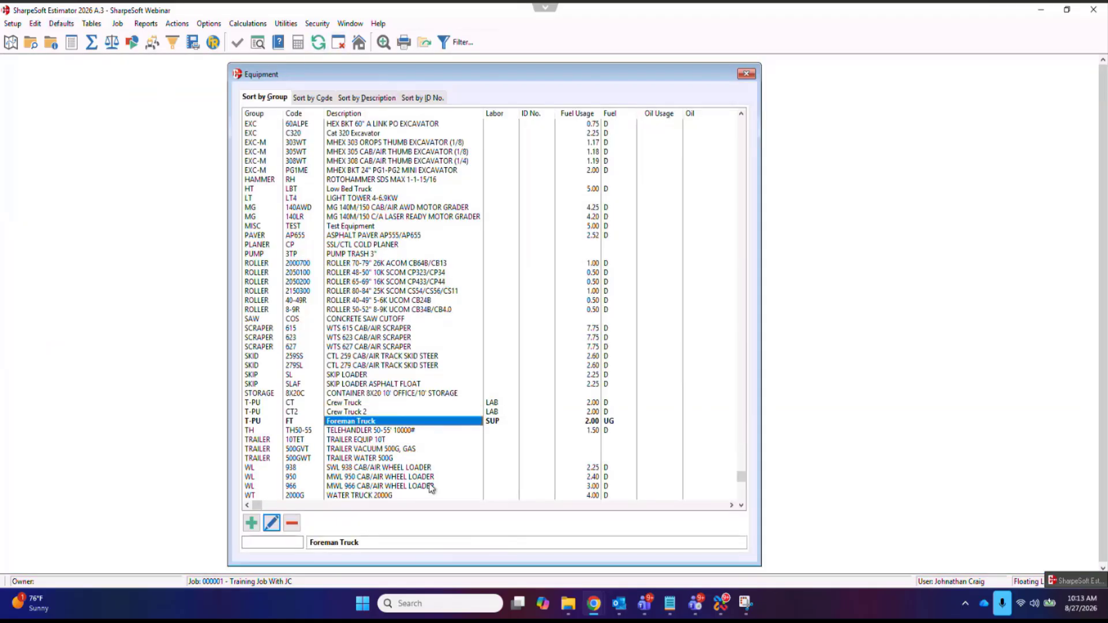
click(359, 412)
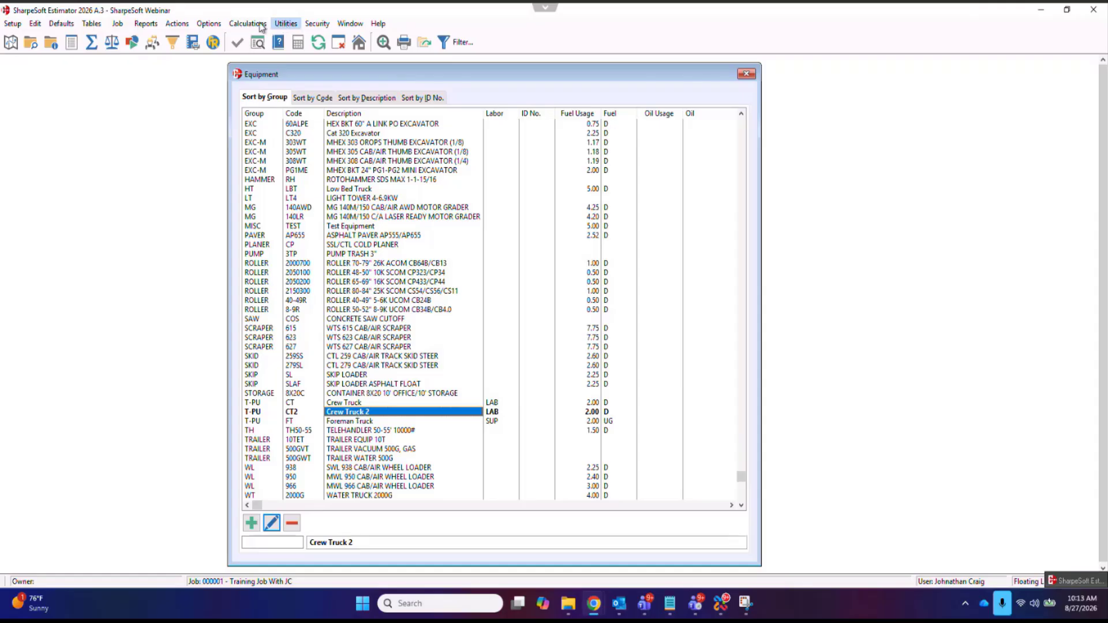
double_click(359, 412)
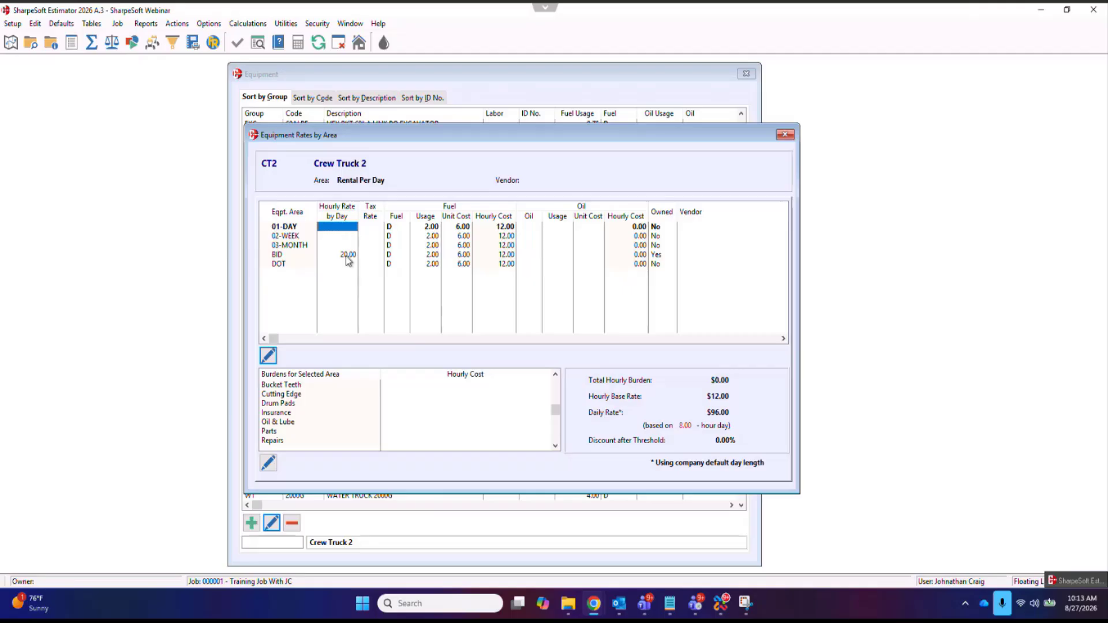
- Open the rate calculation for Crew Truck 2's BID area and enter a list price of 80,000, tax rate 7.25% and interest rate 13%
double_click(348, 261)
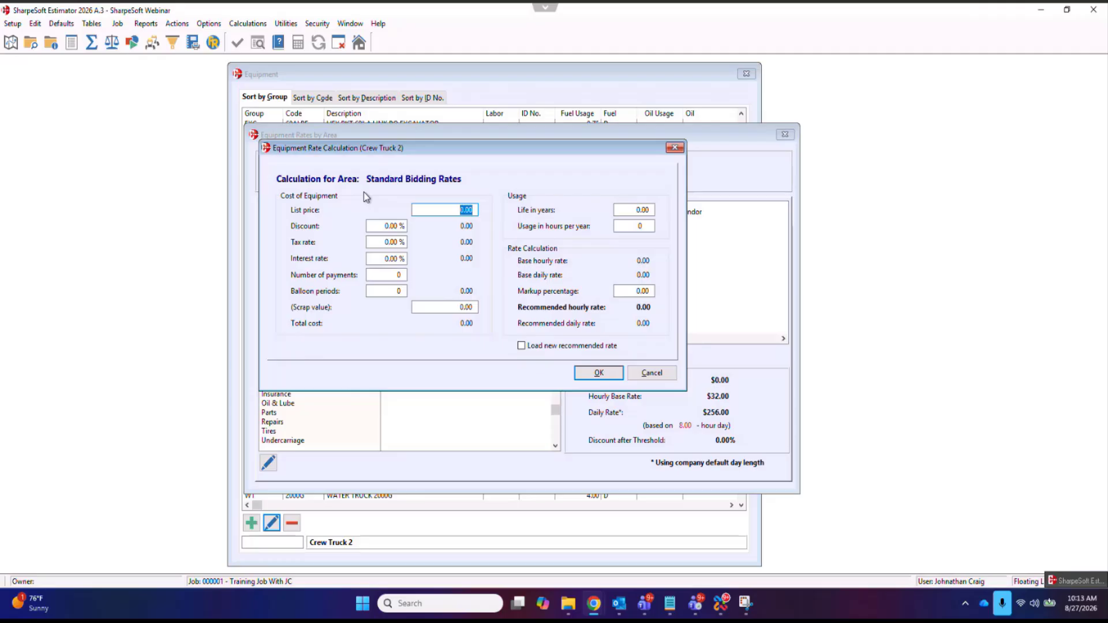
text(80000)
click(384, 226)
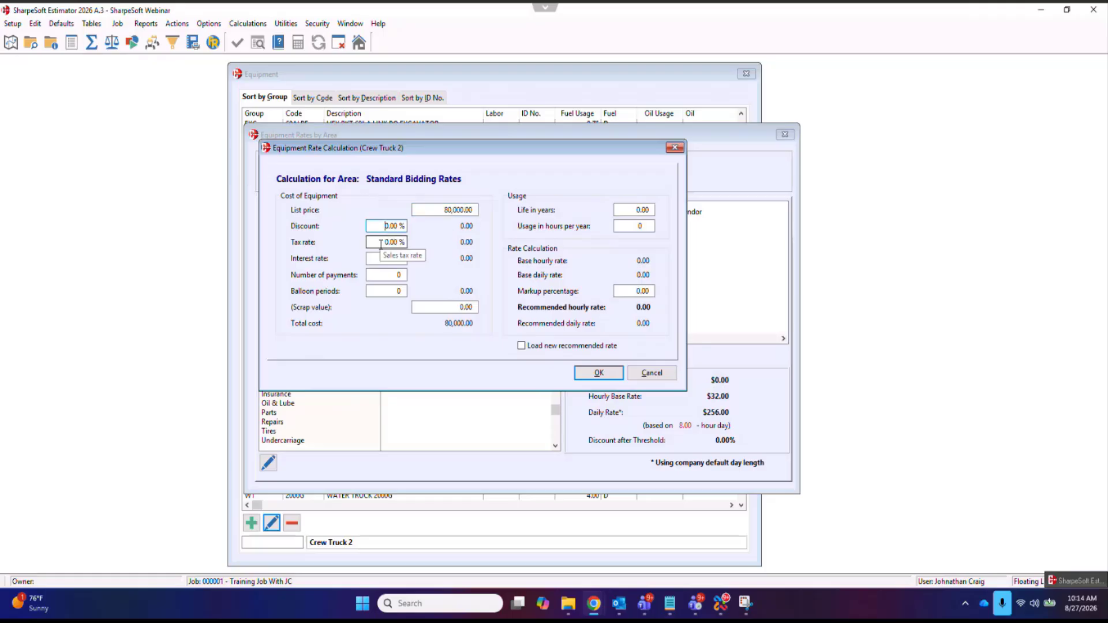
click(381, 242)
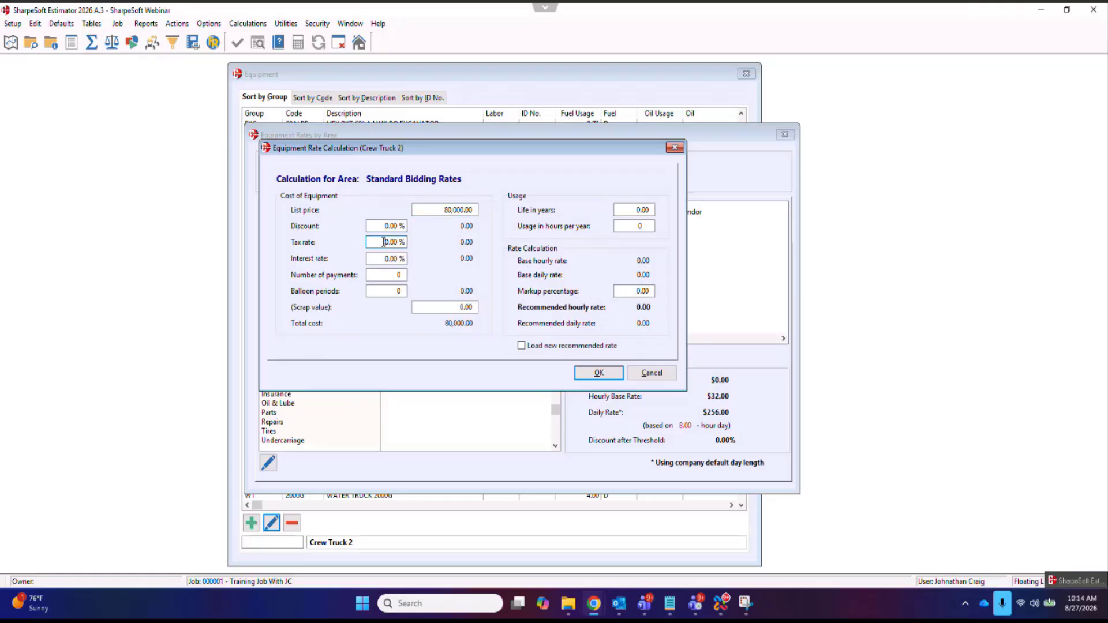
drag(384, 243, 414, 246)
key(Tab)
text(13)
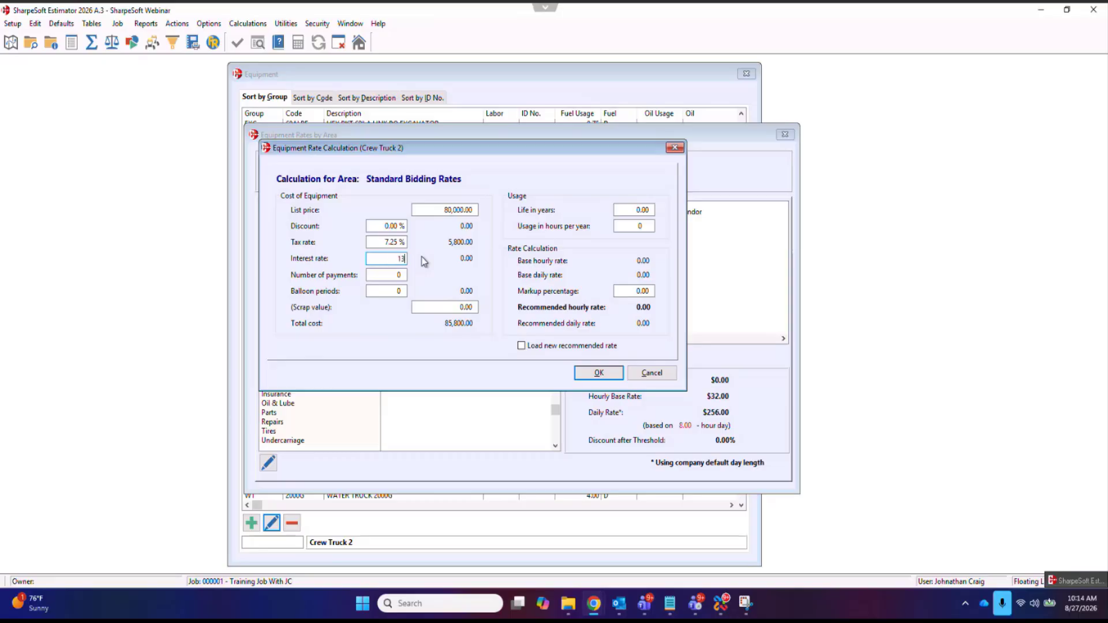
- Set the number of payments in the rate calculation to 64, keeping the balloon periods at 0
click(397, 275)
drag(396, 276, 418, 278)
text(64)
click(402, 291)
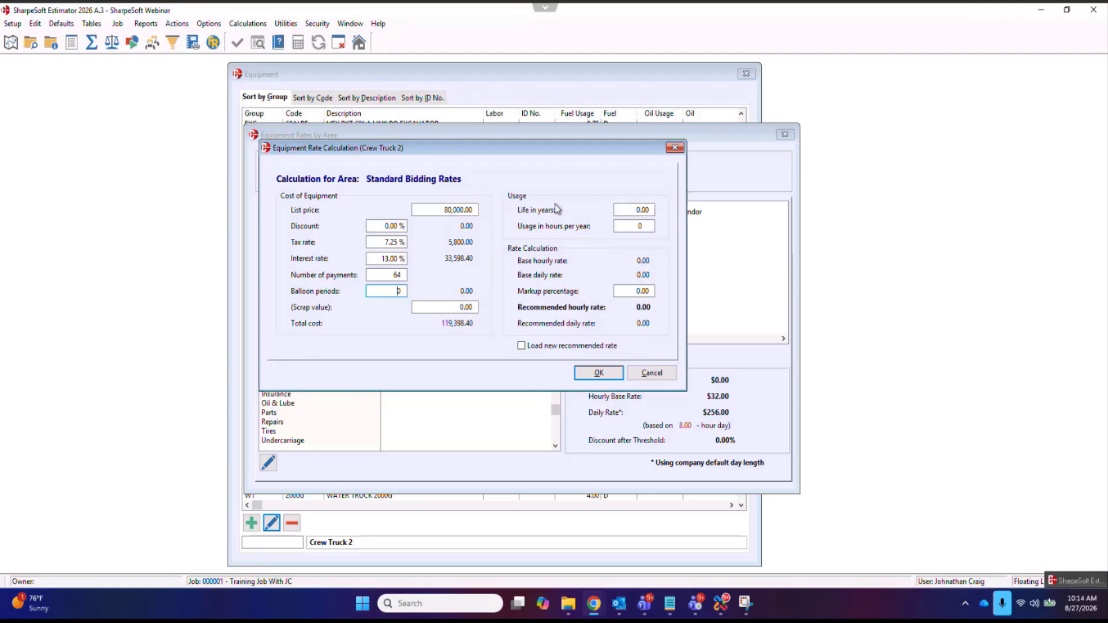
- Set the truck's life to 5 years and its usage to 500 hours per year in the rate calculation
click(617, 215)
text(5)
click(635, 226)
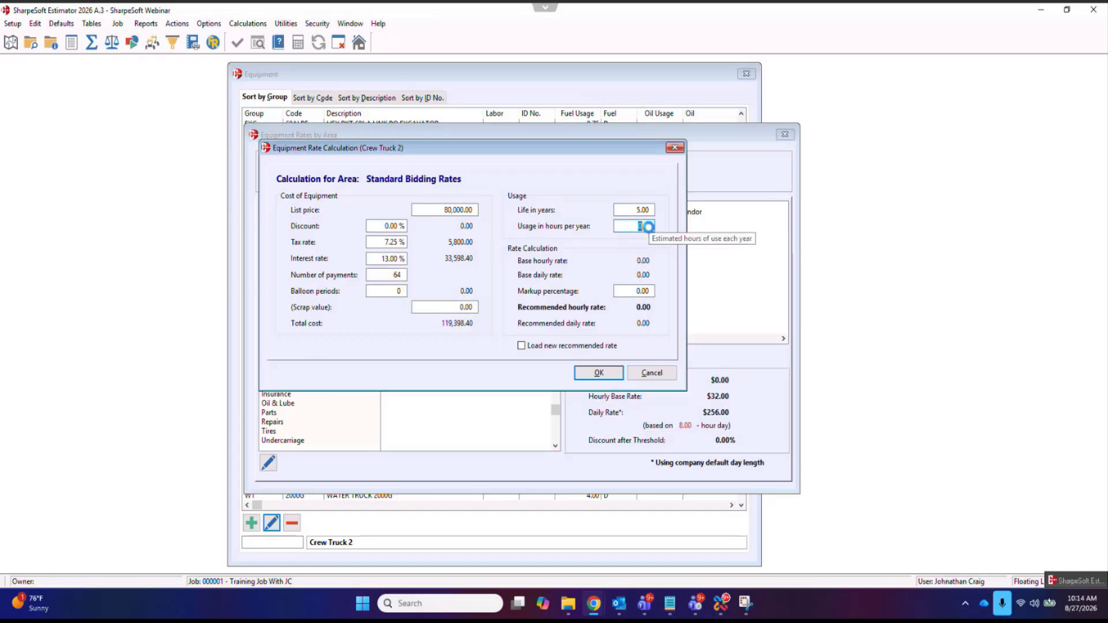
text(500)
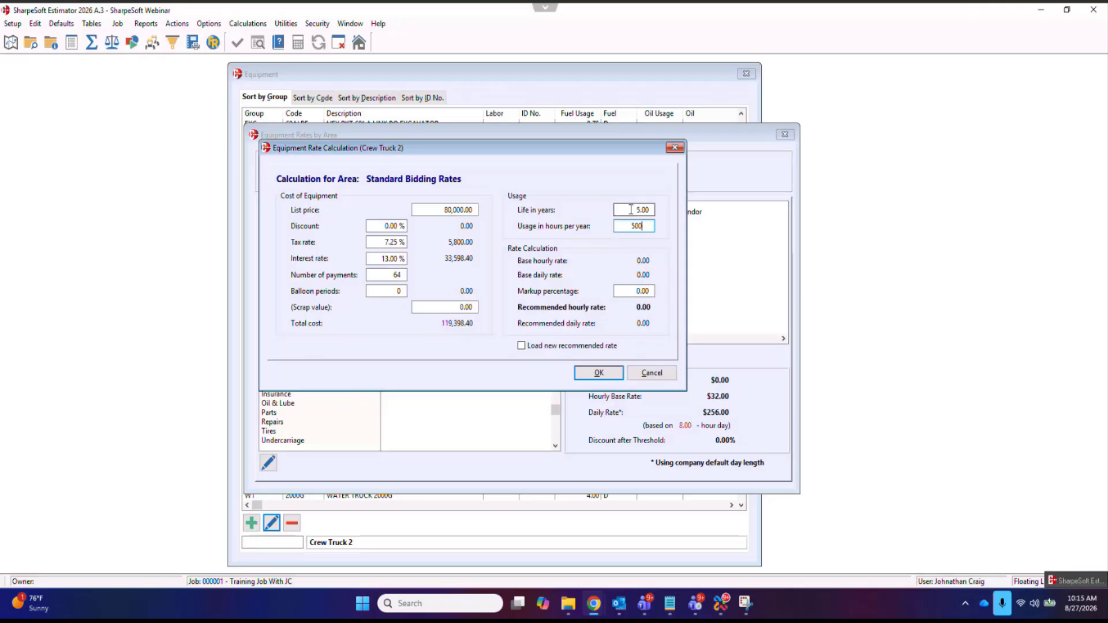
click(626, 227)
text(500)
click(460, 307)
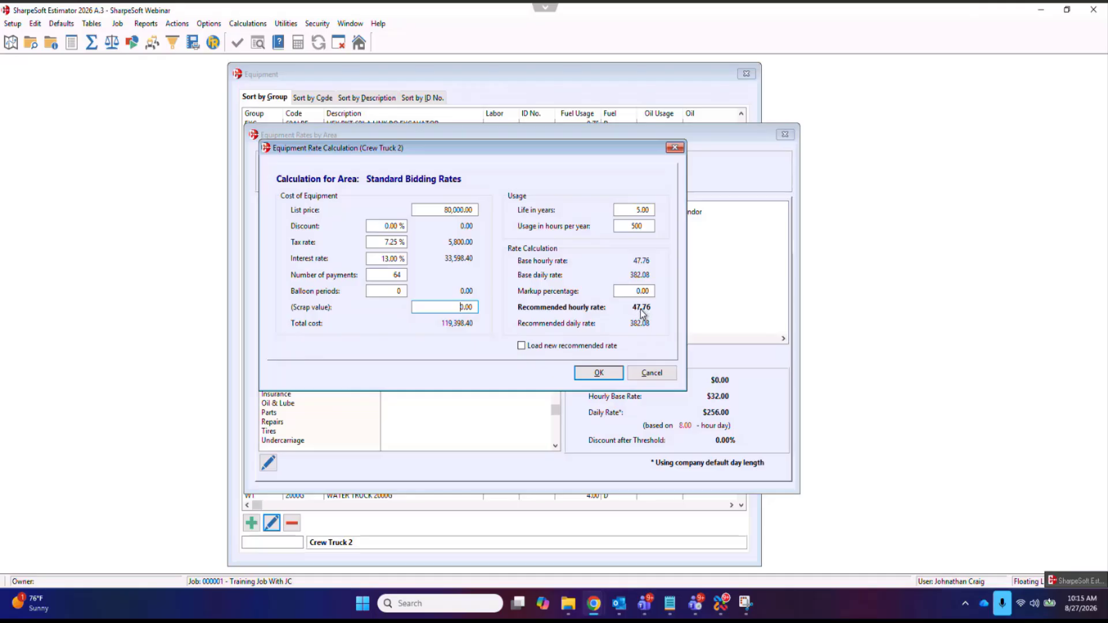
- Change the usage to 750 hours per year and reposition the calculation window to compare its rates with the area rates
click(643, 226)
text(750)
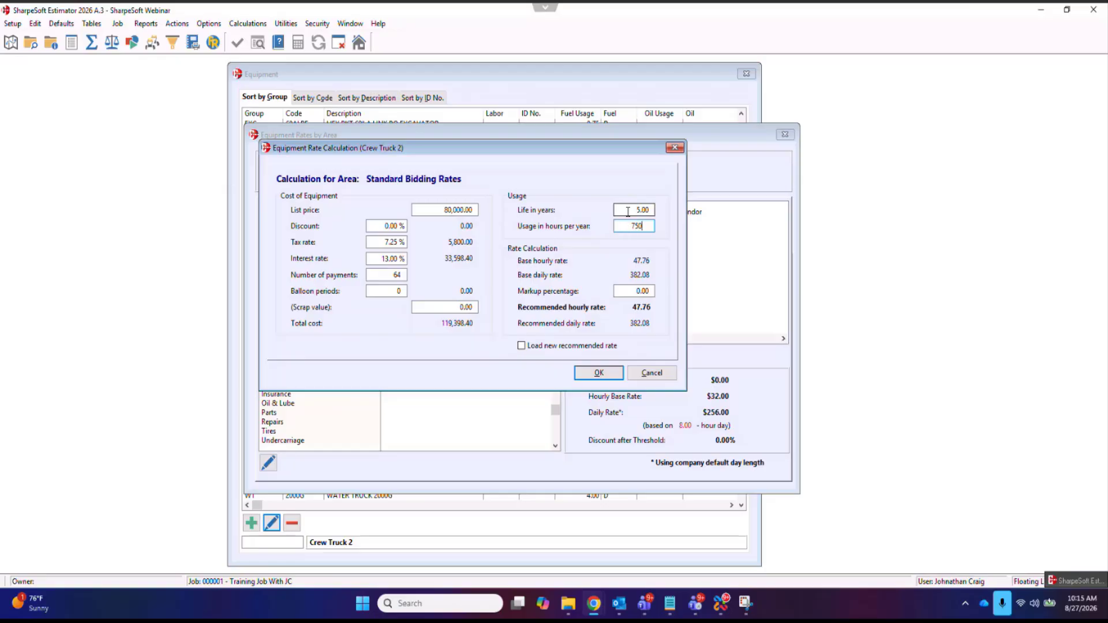
click(635, 210)
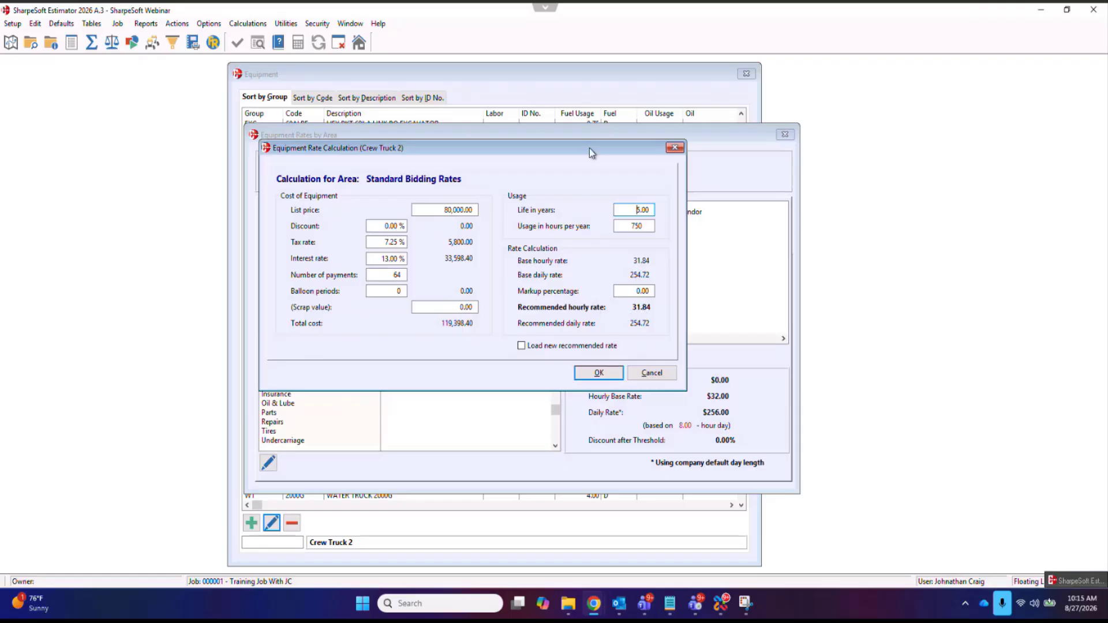
drag(590, 148, 594, 307)
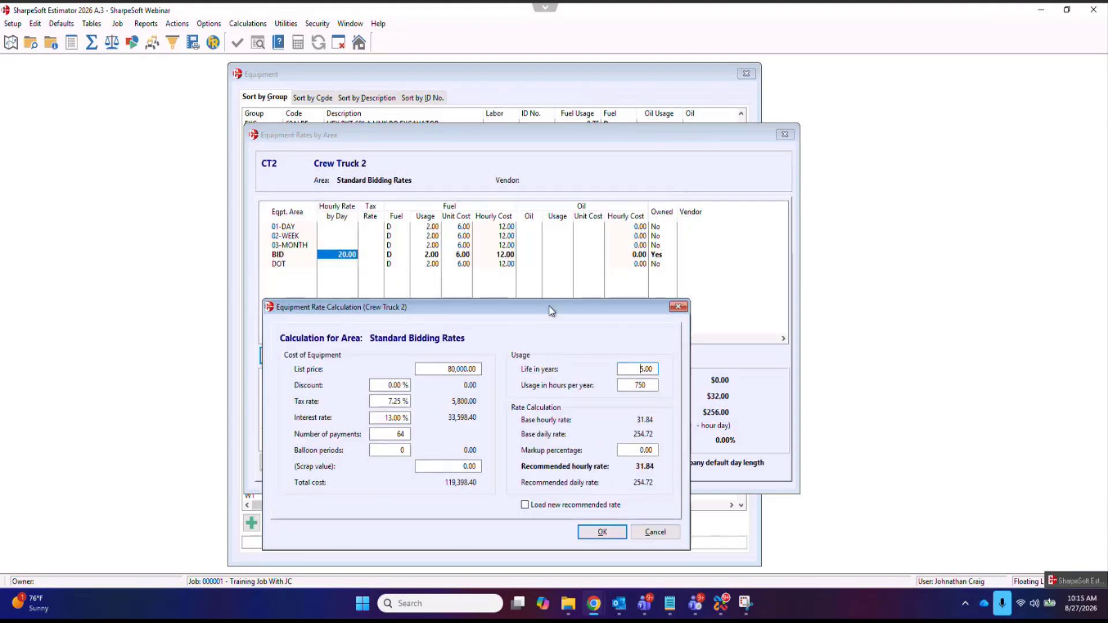
drag(549, 307, 379, 143)
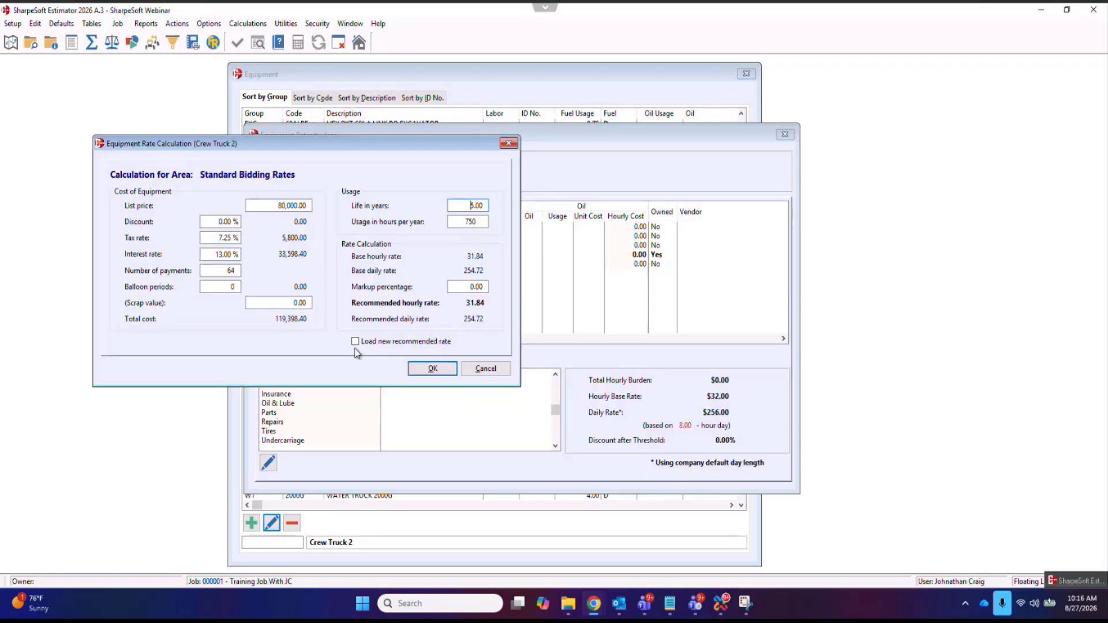
drag(413, 145, 637, 343)
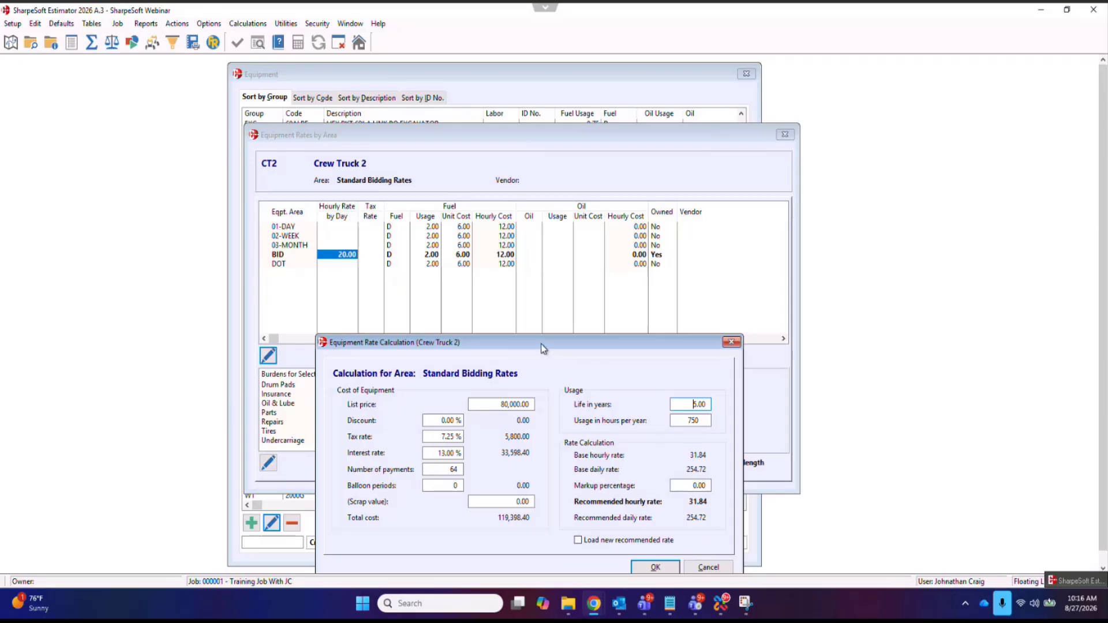
drag(542, 344, 536, 209)
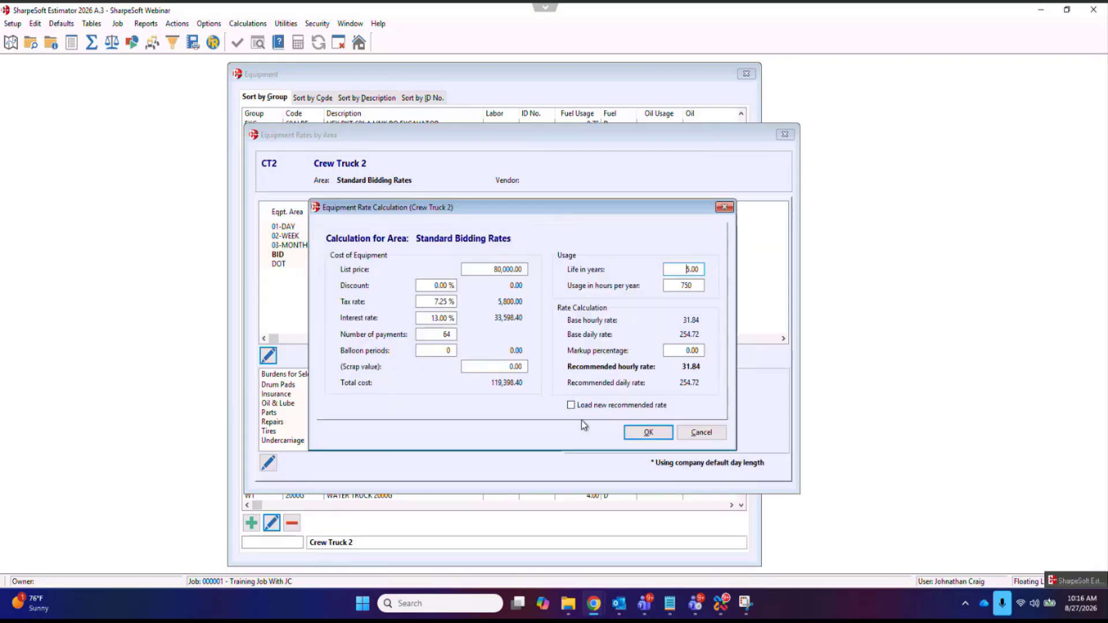
- Toggle loading the new recommended rate on and off, cancel the calculation without saving, and close the equipment rates by area
click(571, 406)
click(571, 406)
click(702, 433)
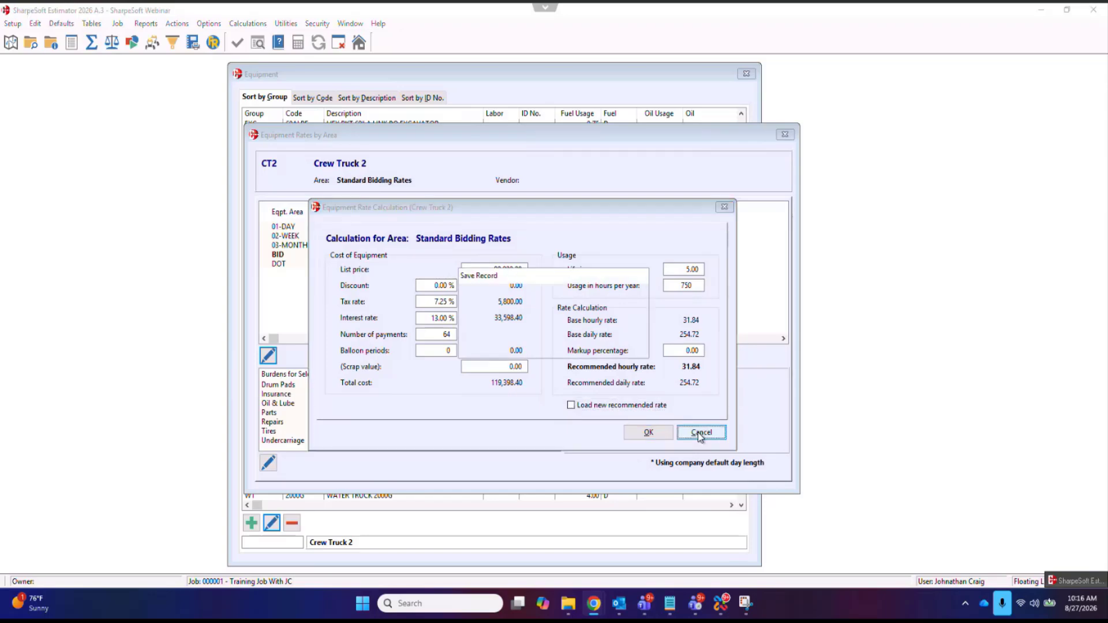
click(553, 344)
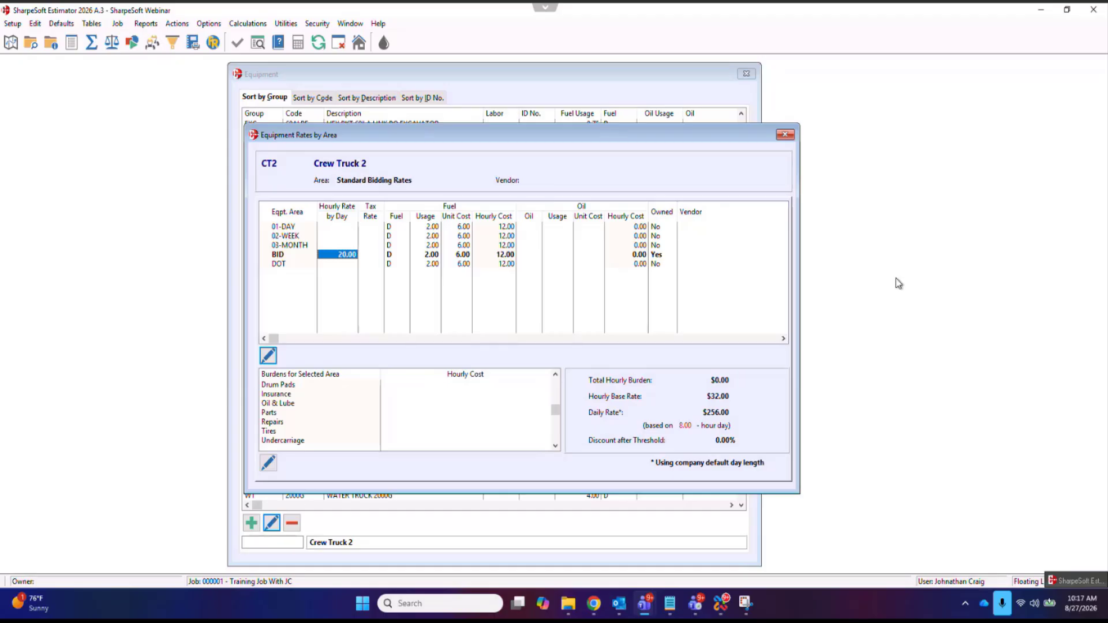
click(785, 136)
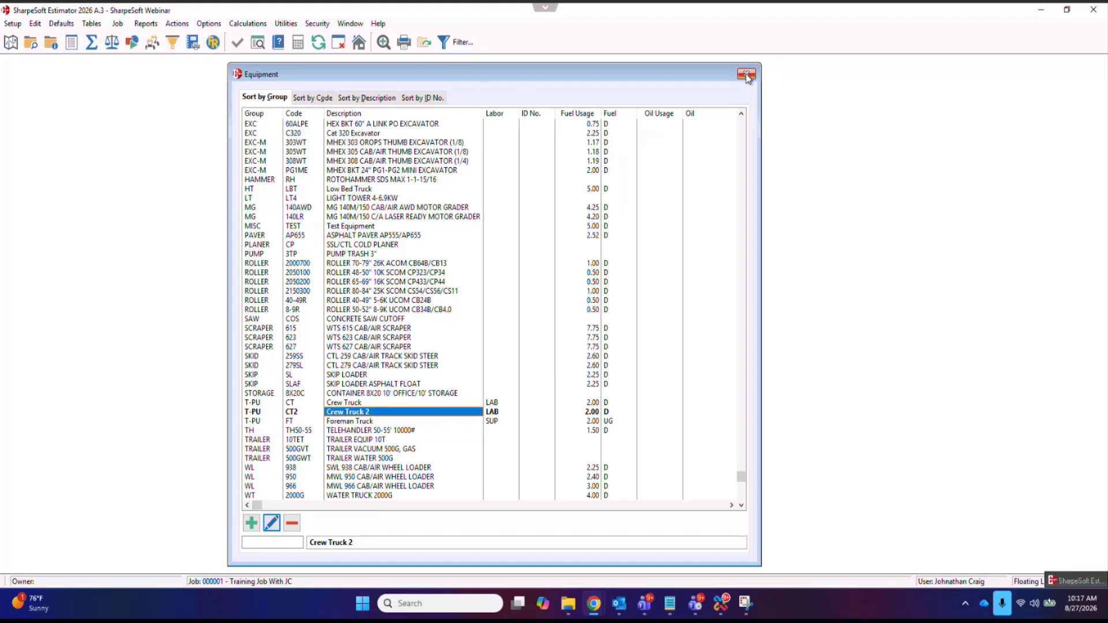
- Reopen Crew Truck 2's rates by area, check the BID area's fuel unit cost, and close the window
double_click(378, 413)
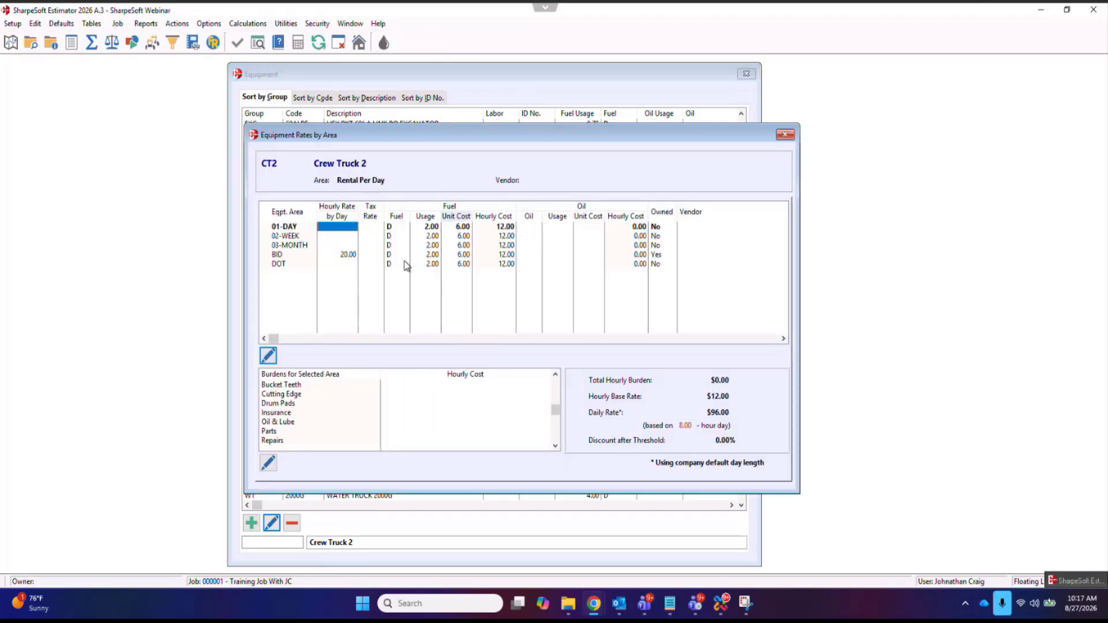
click(464, 256)
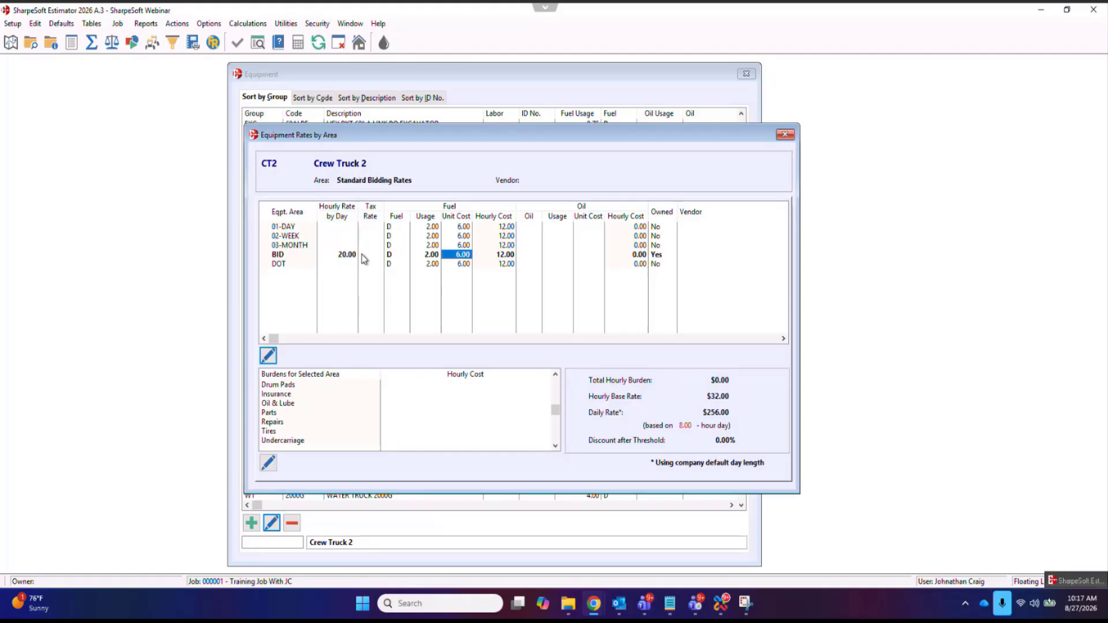
click(785, 136)
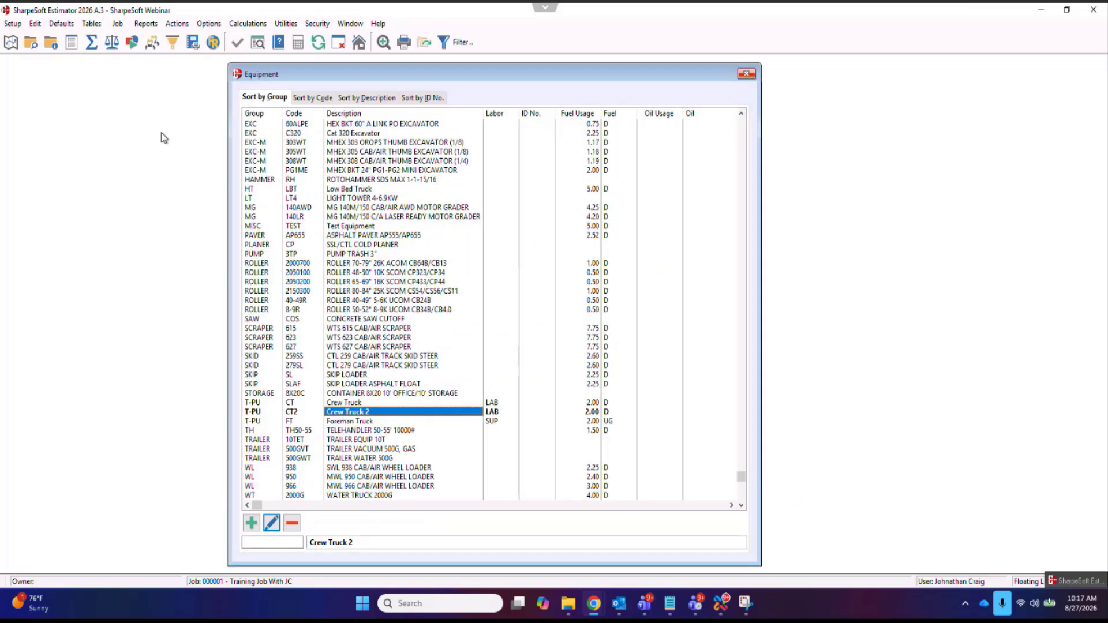
- Open the fuel/oil default costs by equipment area, enlarge the window, and check the company-wide fuel defaults
click(63, 23)
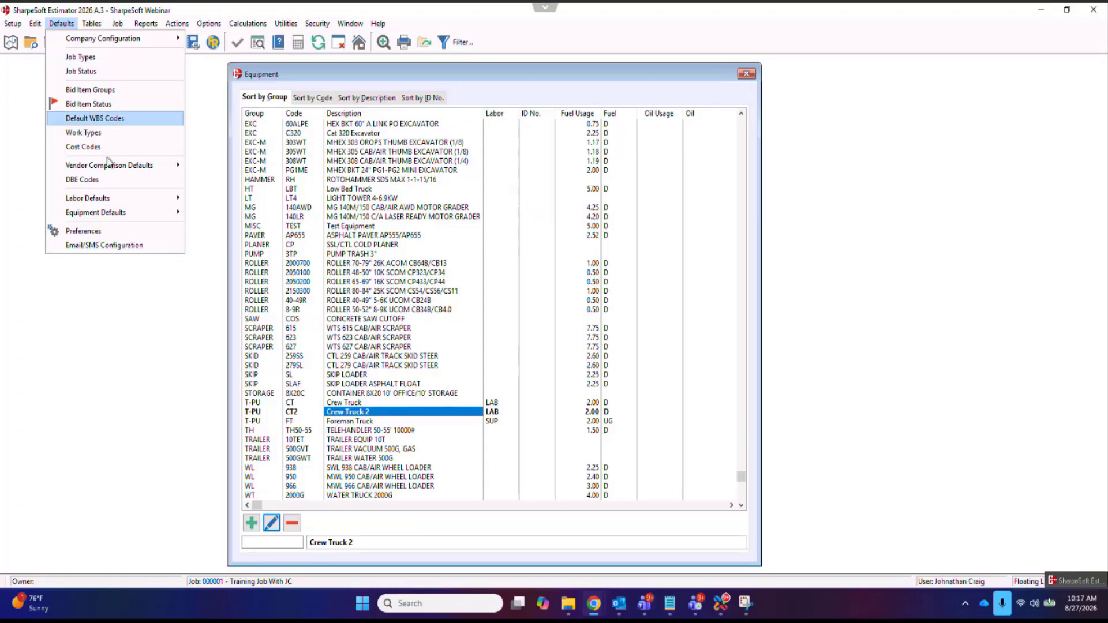
mouse_move(116, 214)
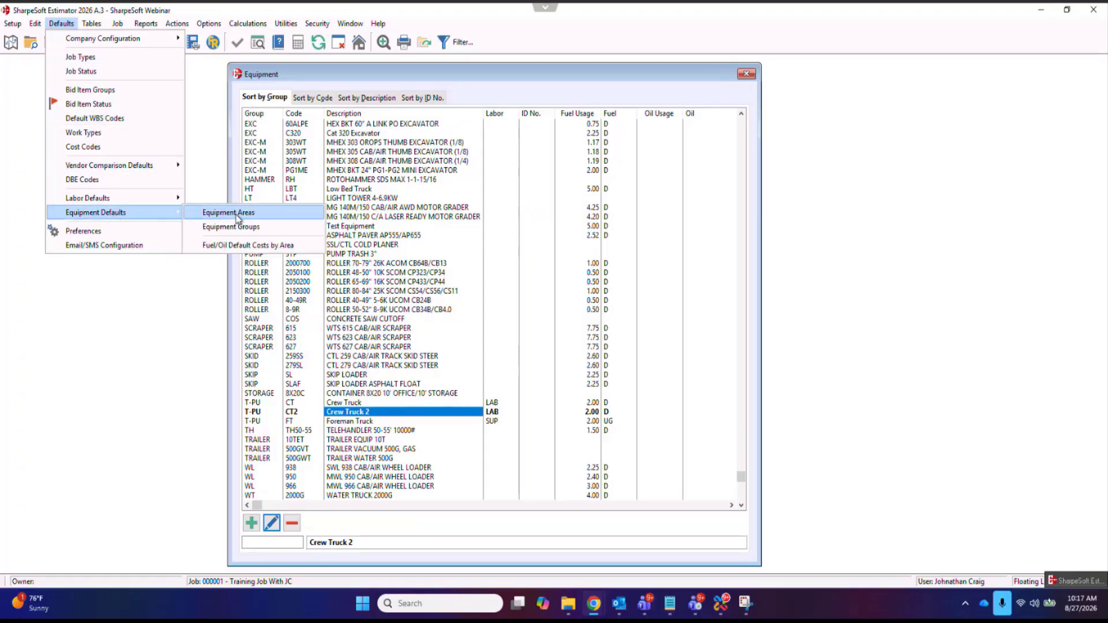
click(242, 246)
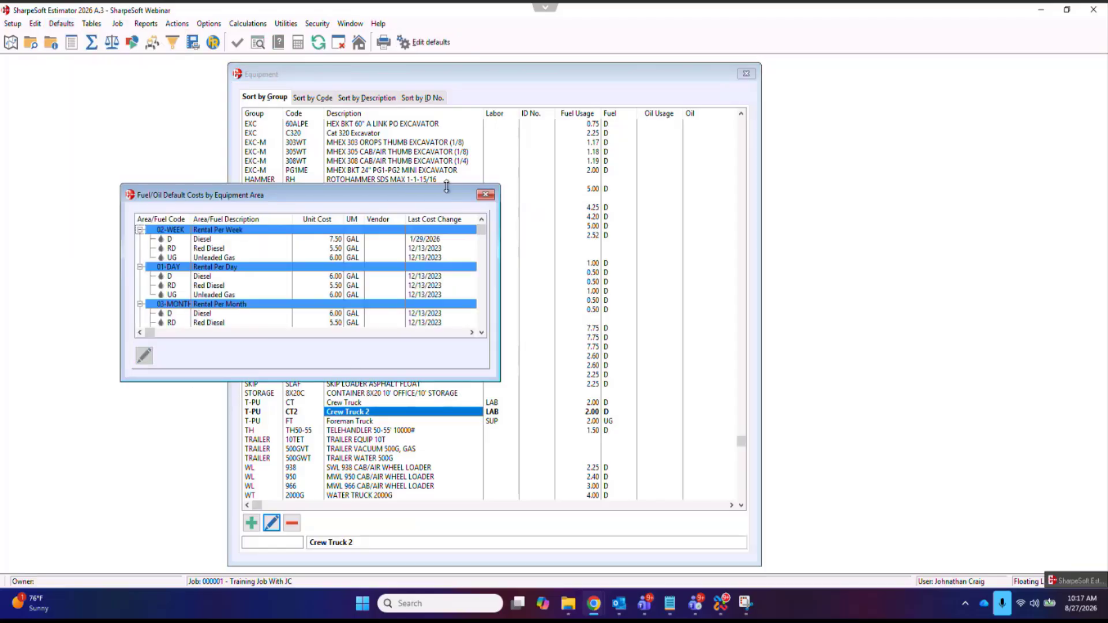
drag(447, 185, 446, 106)
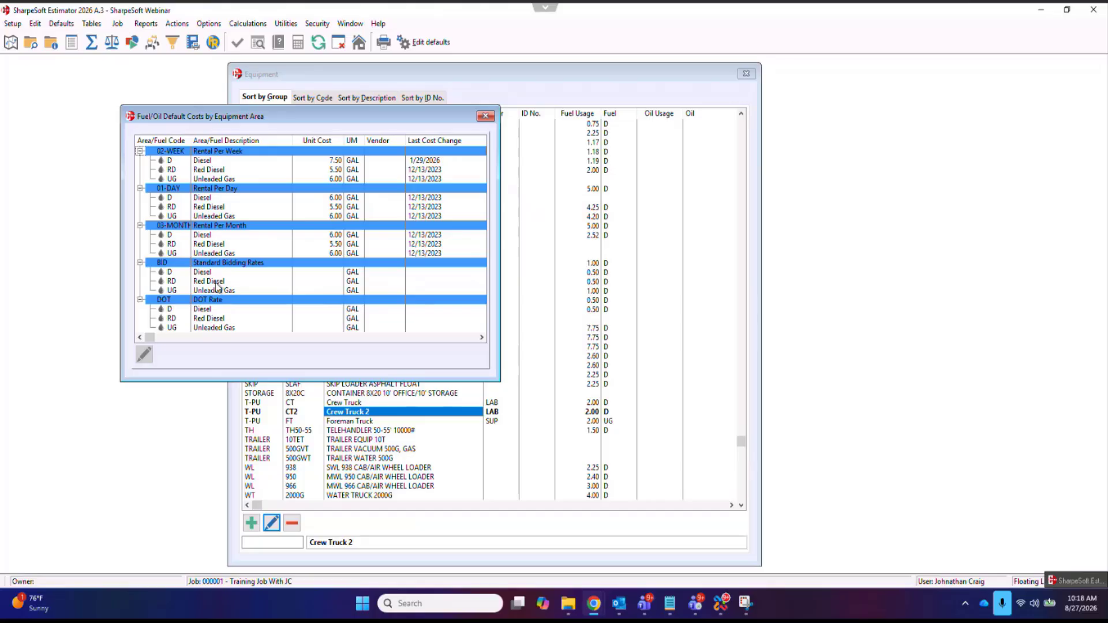
scroll(296, 292, down, 2)
click(427, 44)
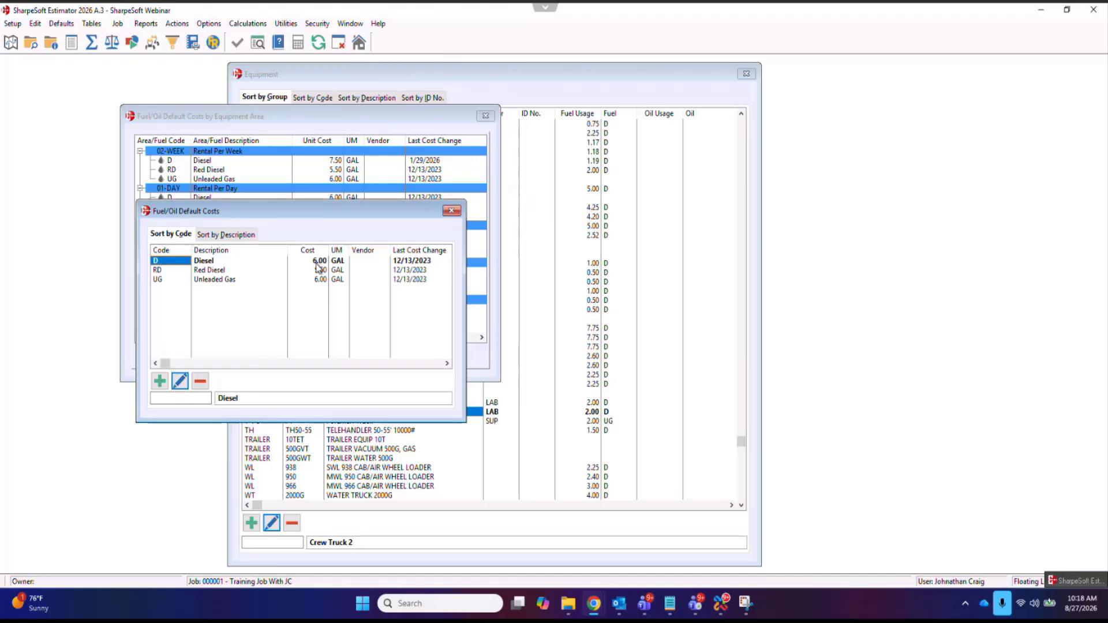
click(451, 210)
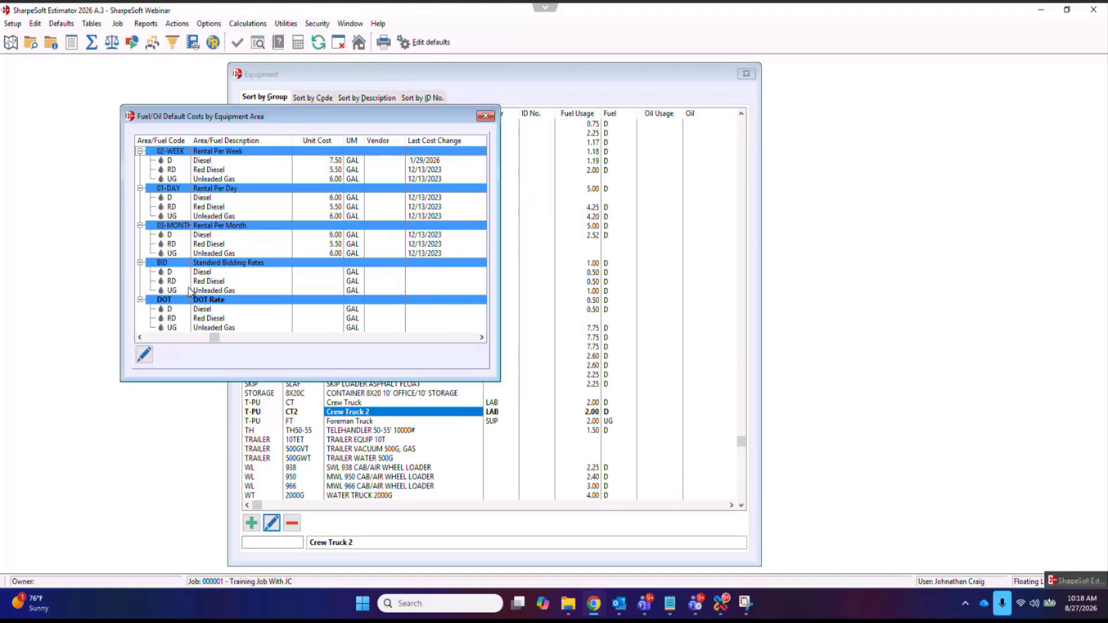
- Set the Diesel unit cost for the BID (Standard Bidding Rates) area to 5 and save it
click(326, 273)
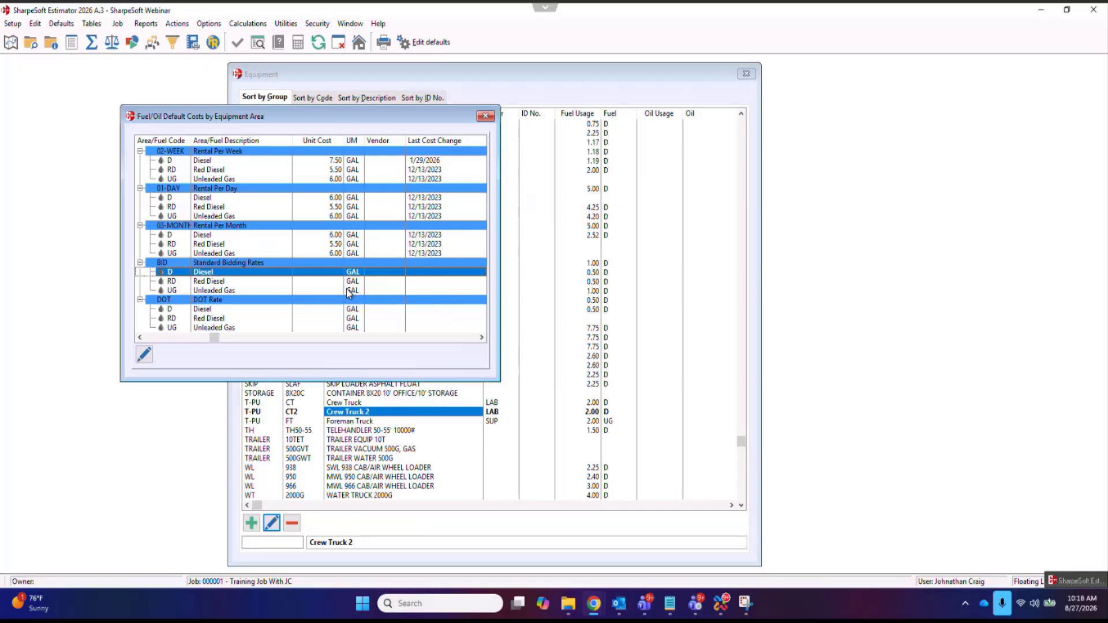
double_click(320, 274)
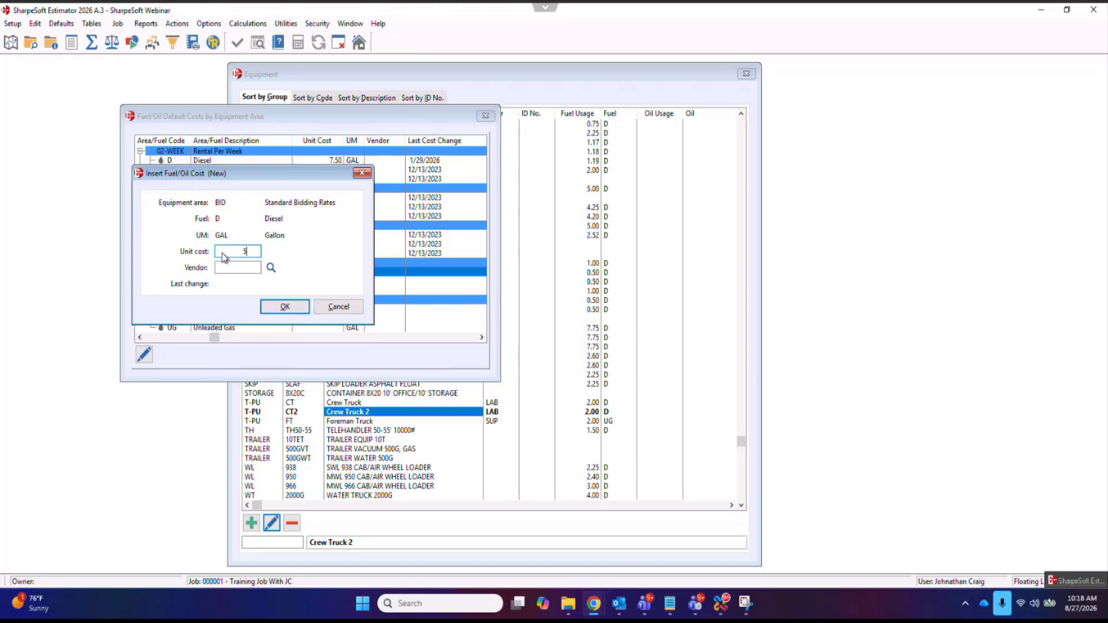
click(291, 307)
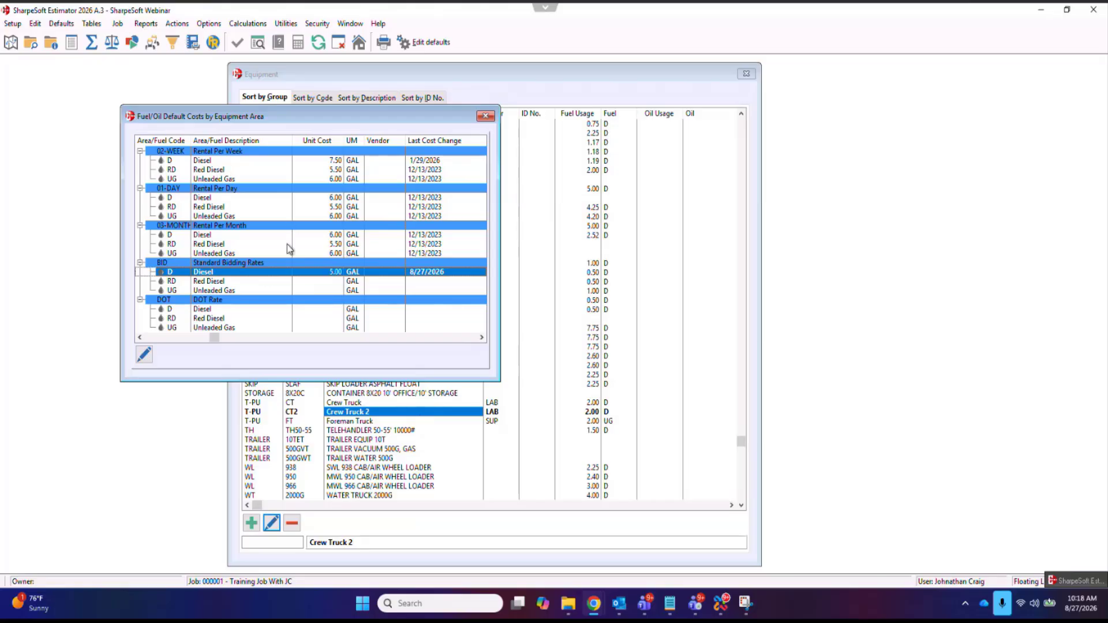
- Update the equipment table fuel/oil costs for only fuel D in only the BID area, and close the fuel/oil defaults
click(177, 26)
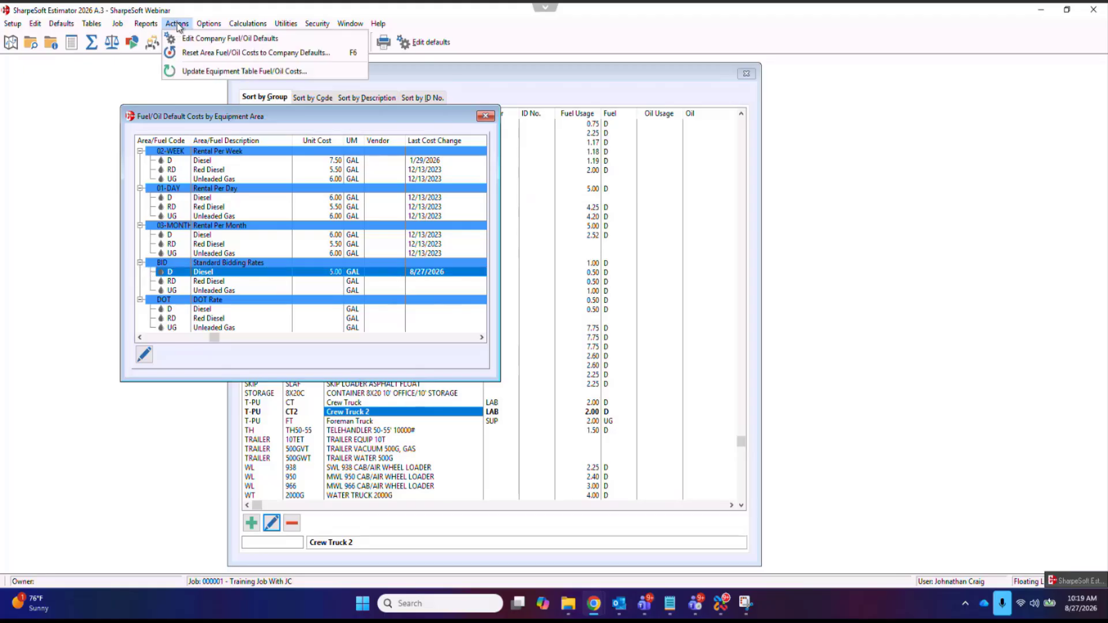
click(220, 72)
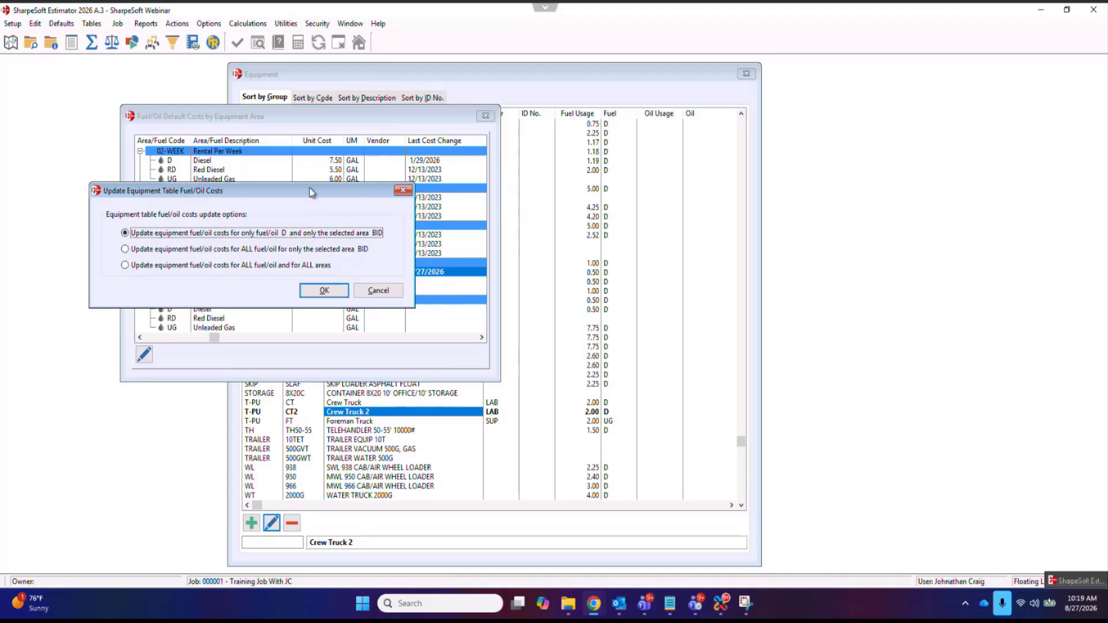
drag(310, 192, 736, 197)
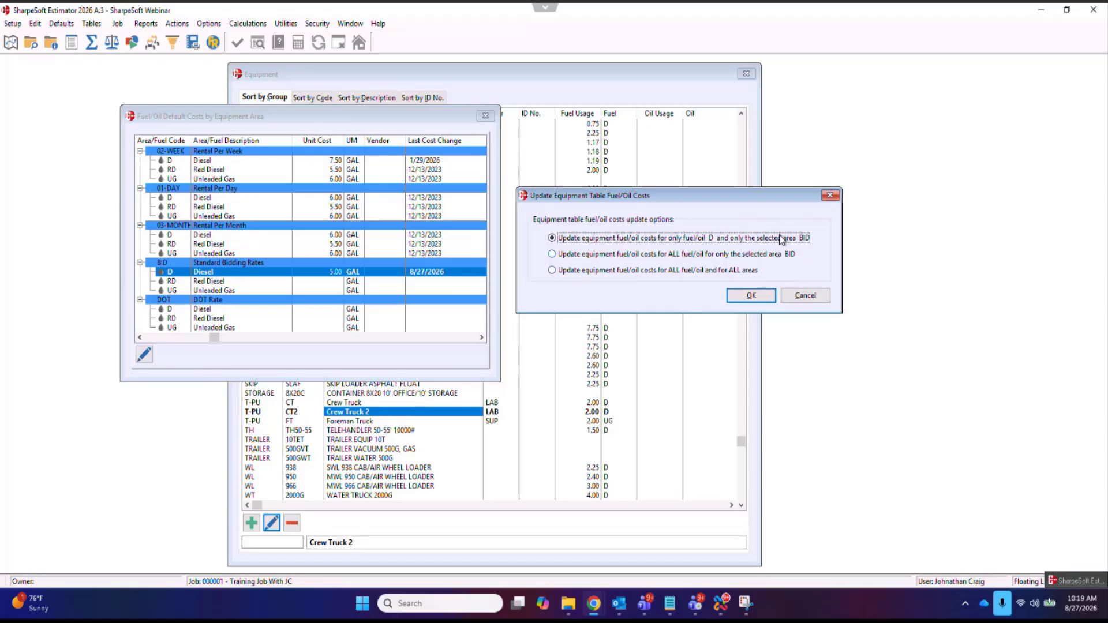
click(753, 296)
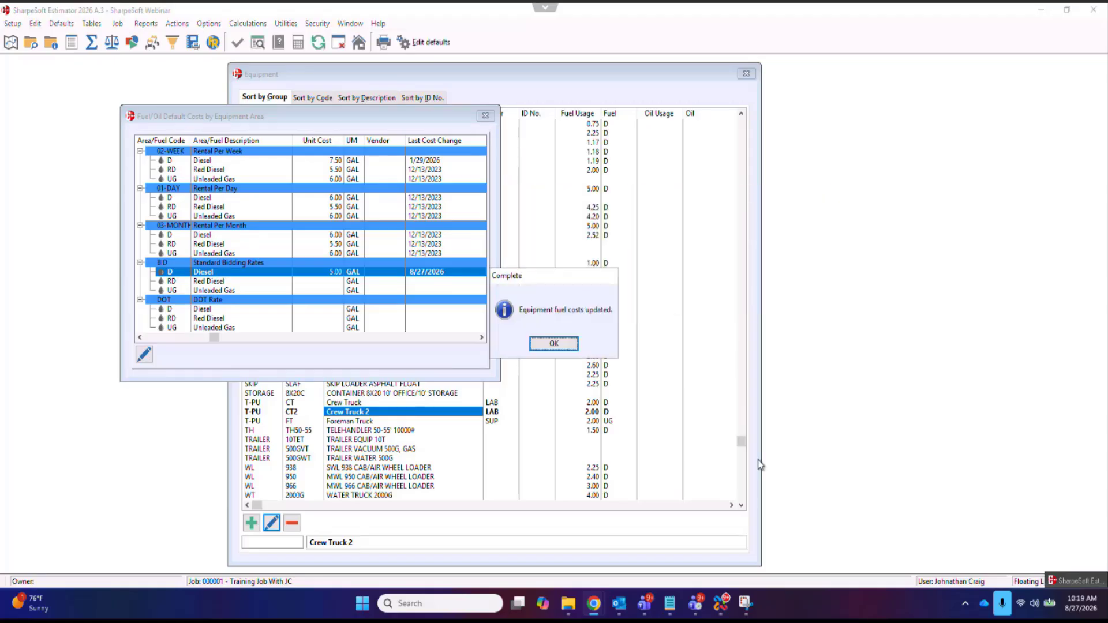
click(554, 347)
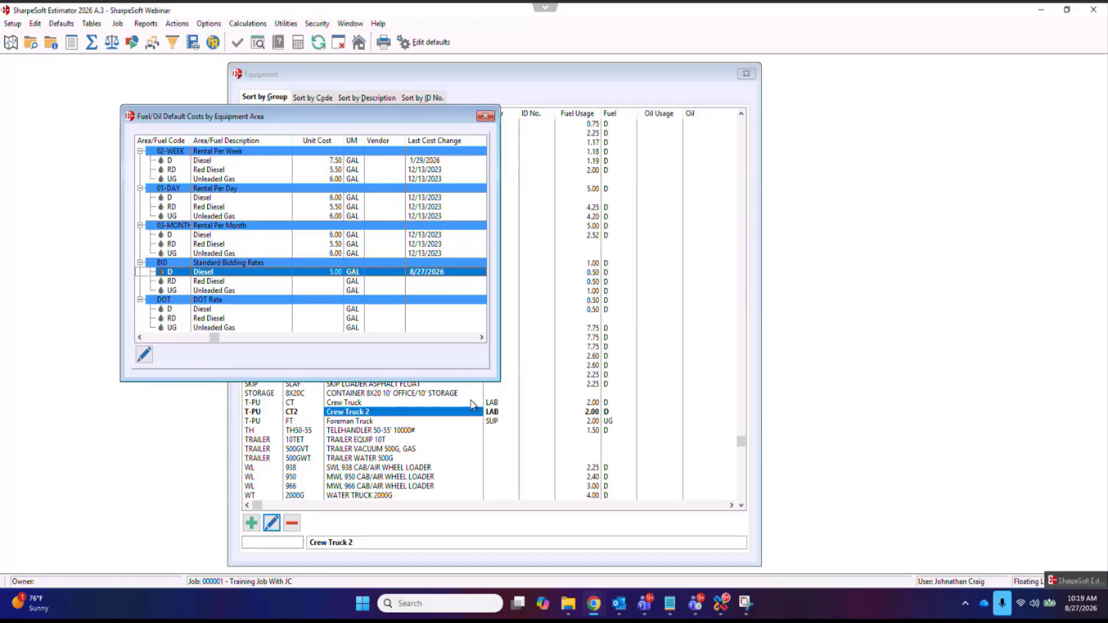
click(485, 116)
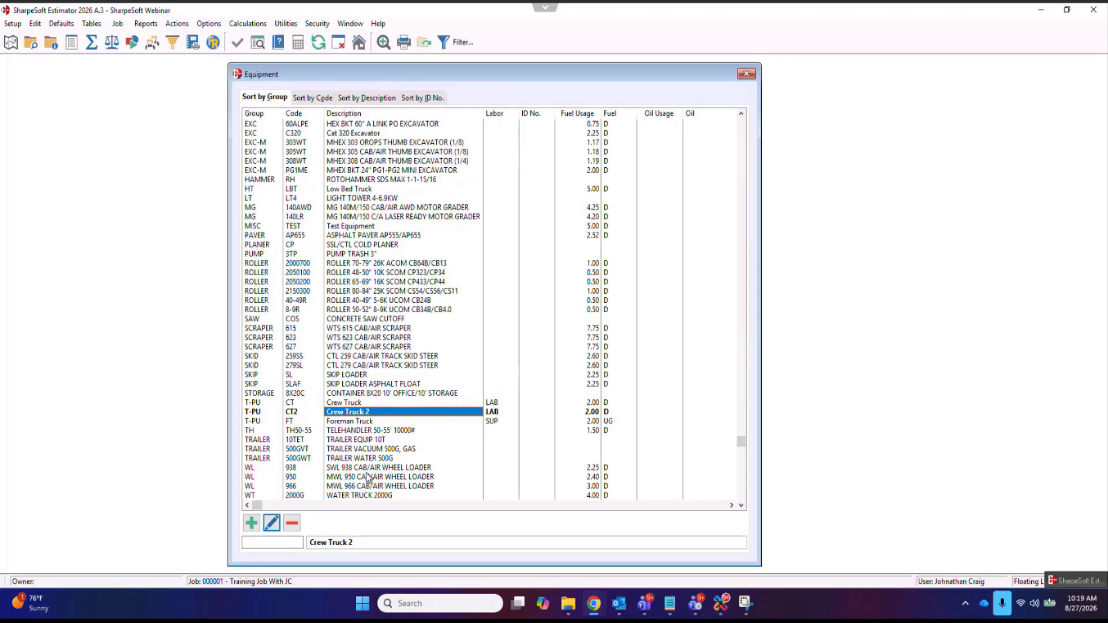
- Check the updated BID fuel unit cost in Crew Truck 2's equipment rates by area, and close the rates window
double_click(347, 413)
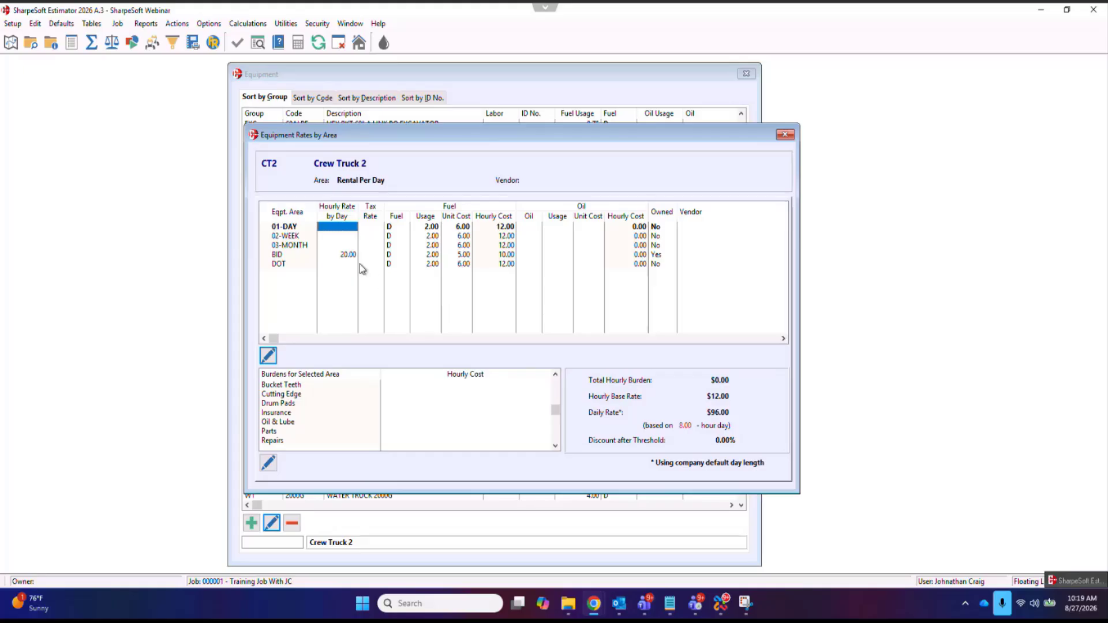
click(464, 255)
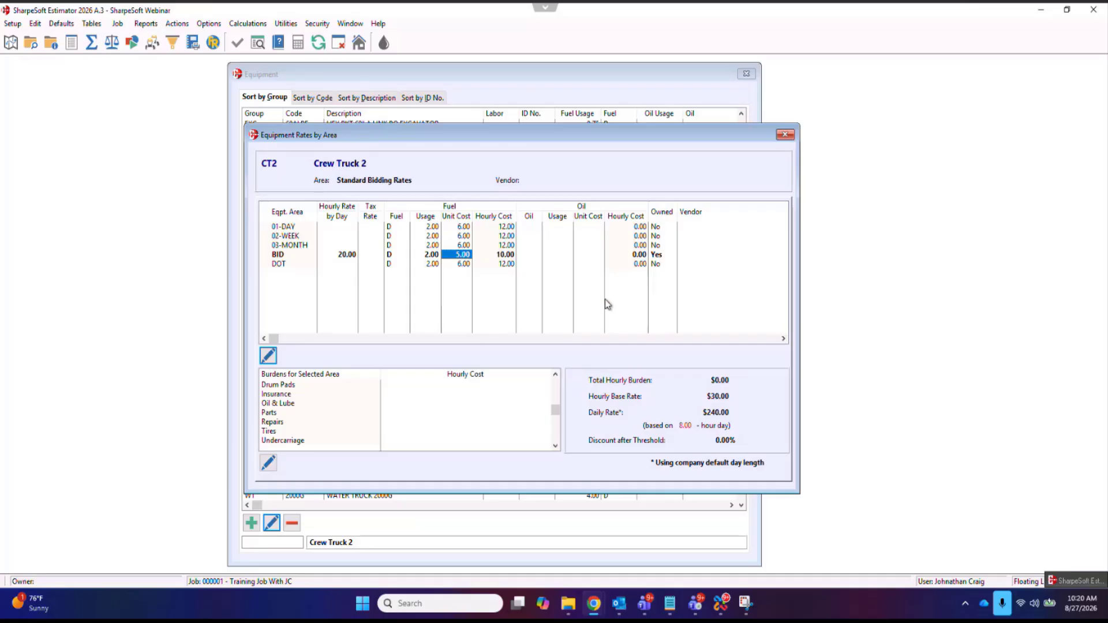
click(784, 136)
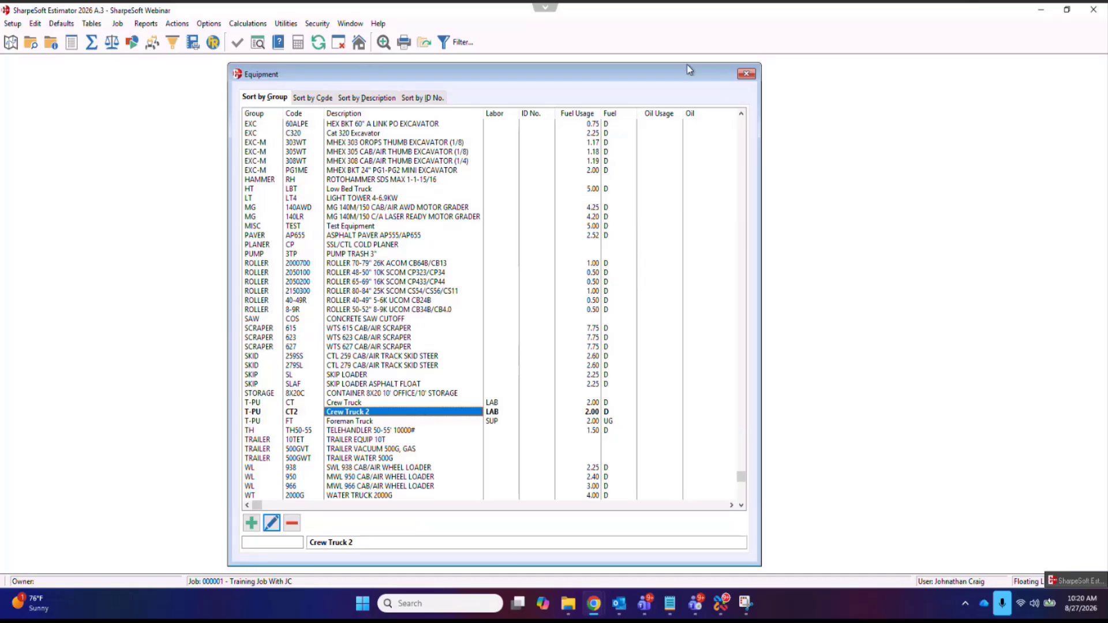
- Update the equipment rates throughout the active job for ALL equipment
click(178, 24)
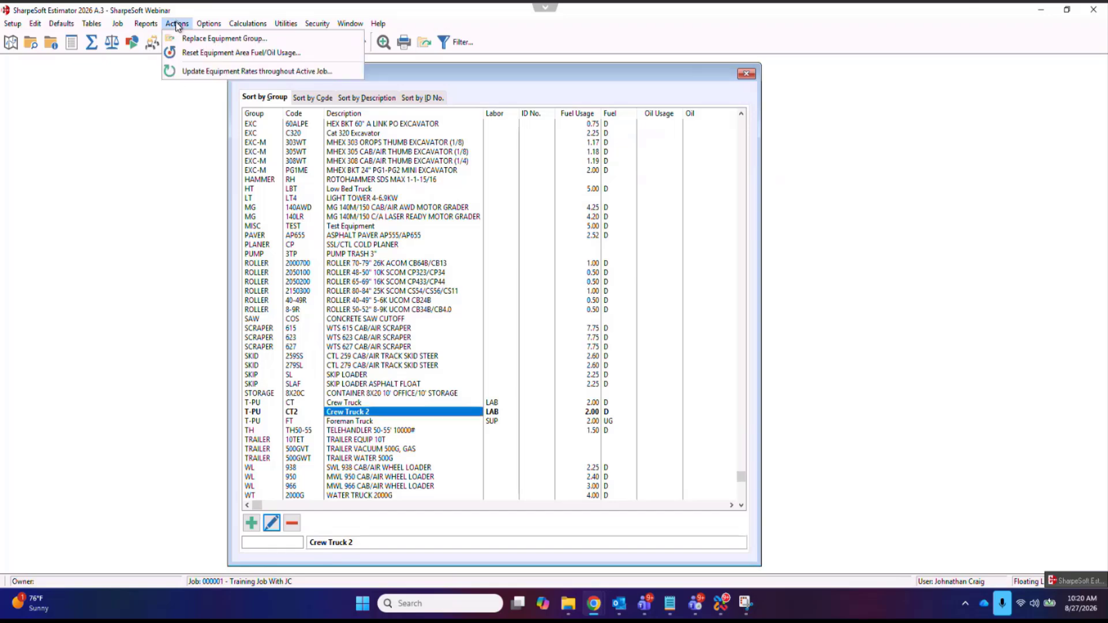
click(209, 71)
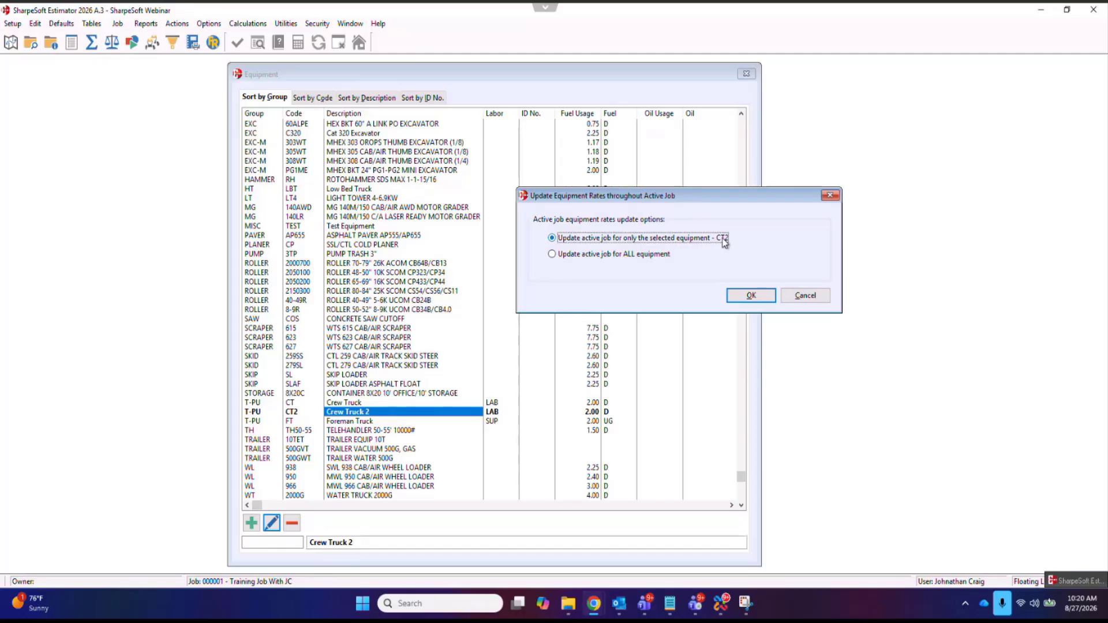
click(555, 255)
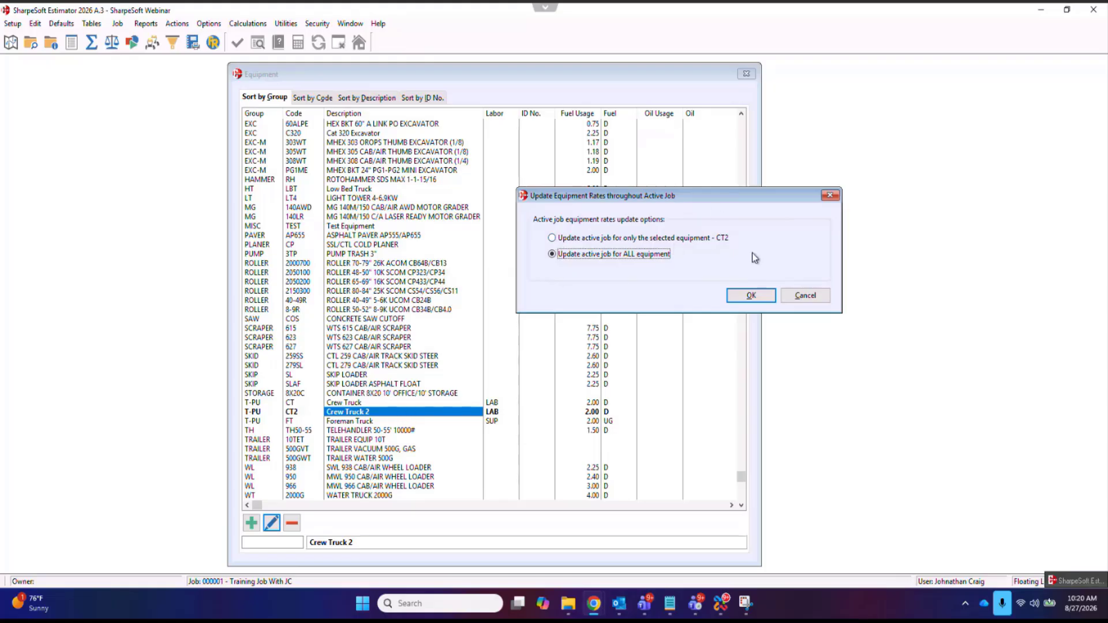
click(750, 295)
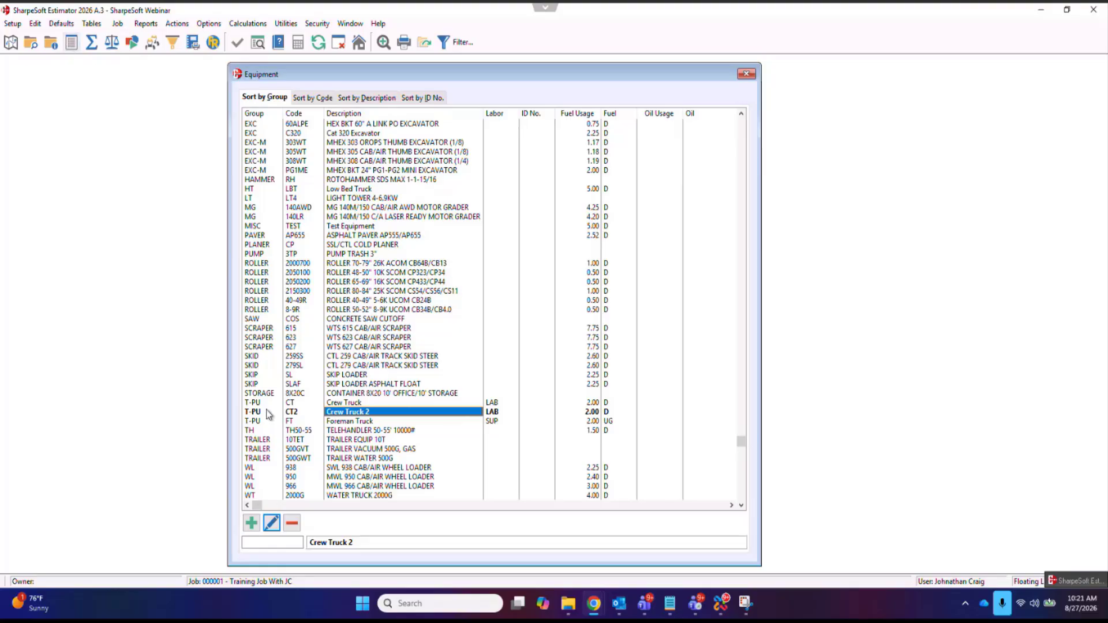
- Open the 12" Water Pipe bid item in the job and set Crew Truck 2's days to 0.5
click(69, 45)
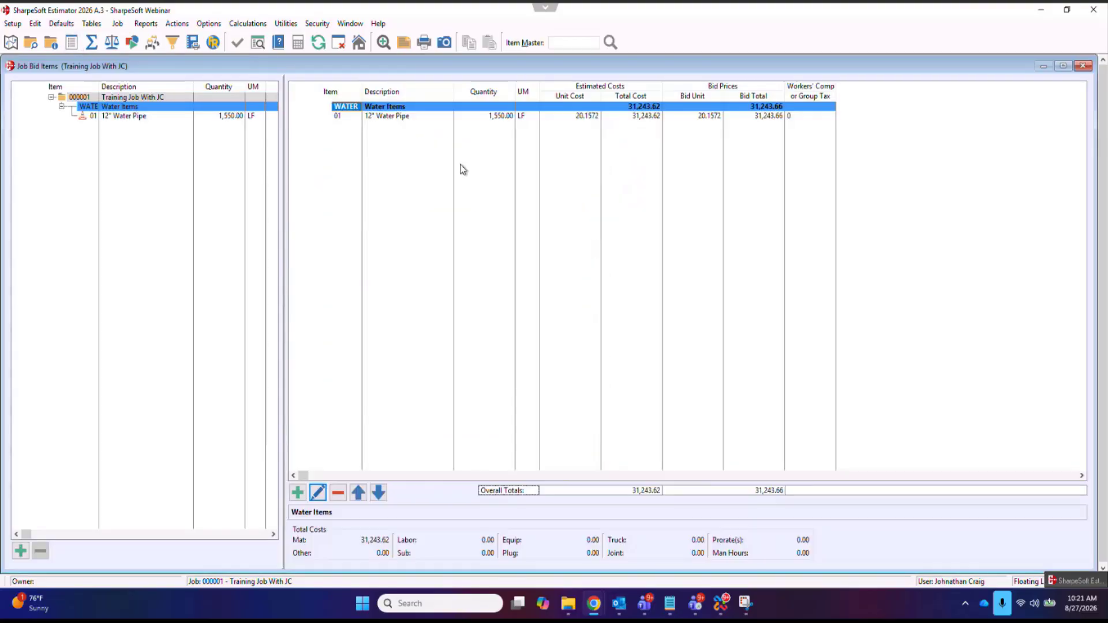
double_click(396, 116)
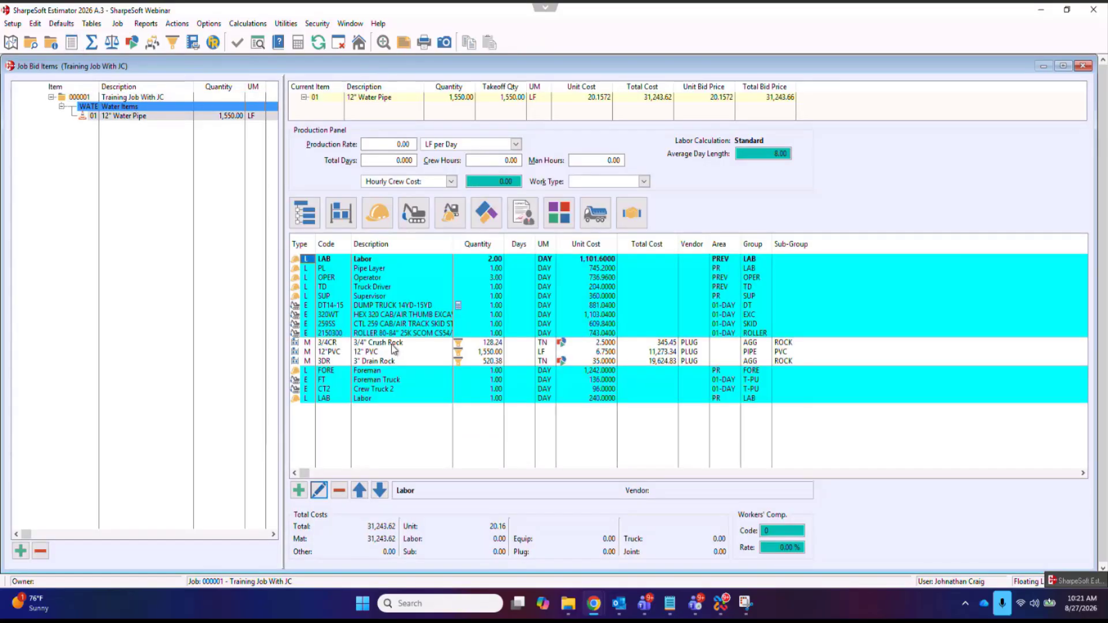
click(513, 391)
text(0.5)
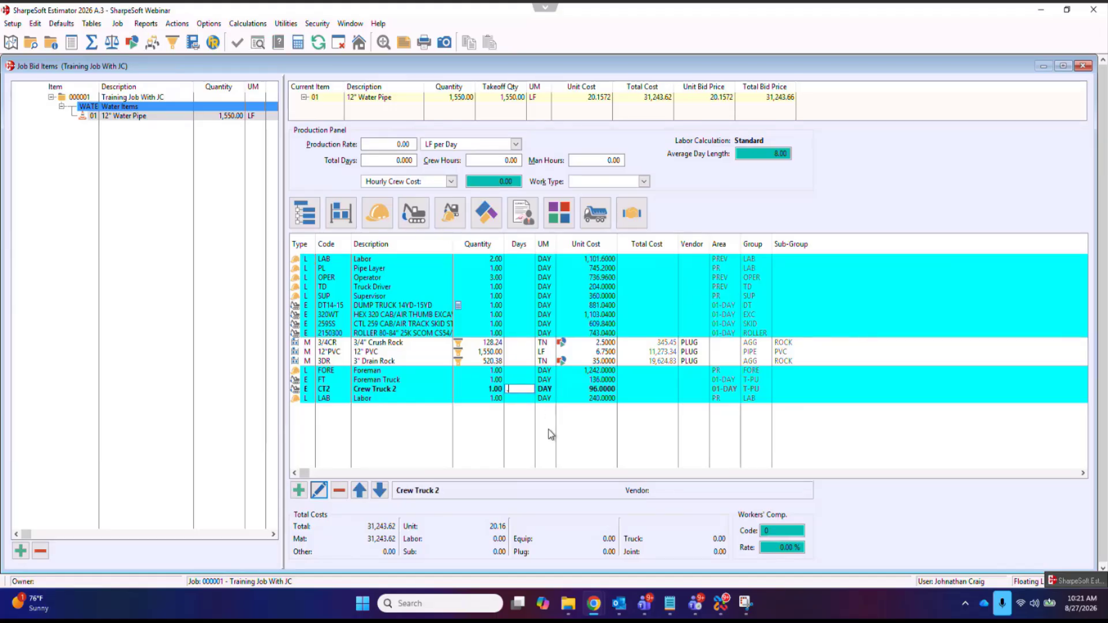
key(Tab)
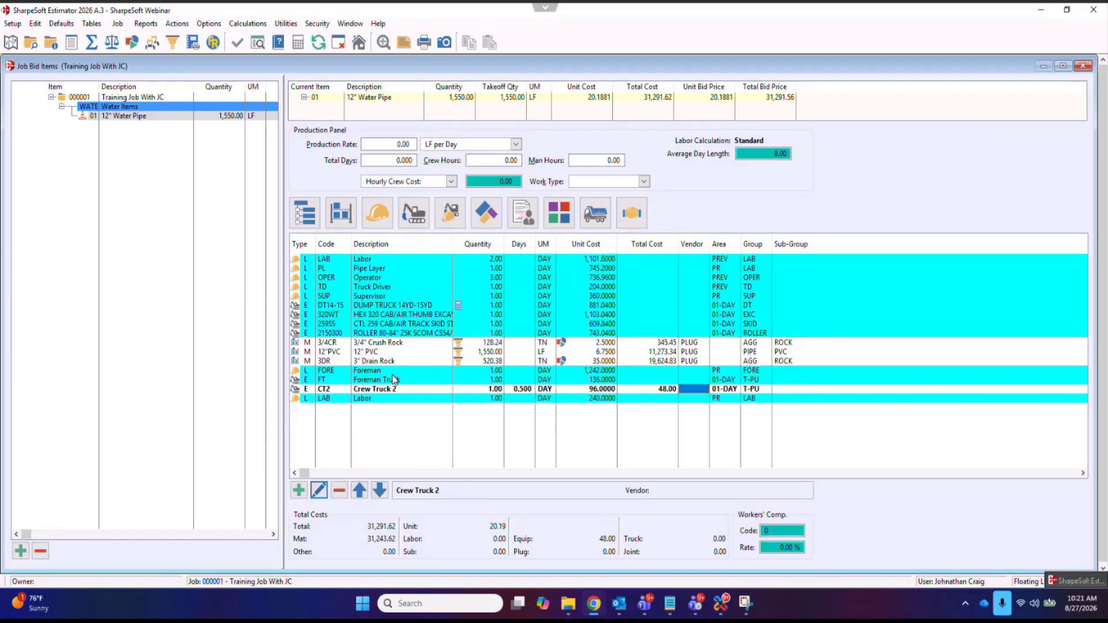
- Refresh all detail costs from the tables with only Update Equipment marked, and confirm the price change
click(286, 24)
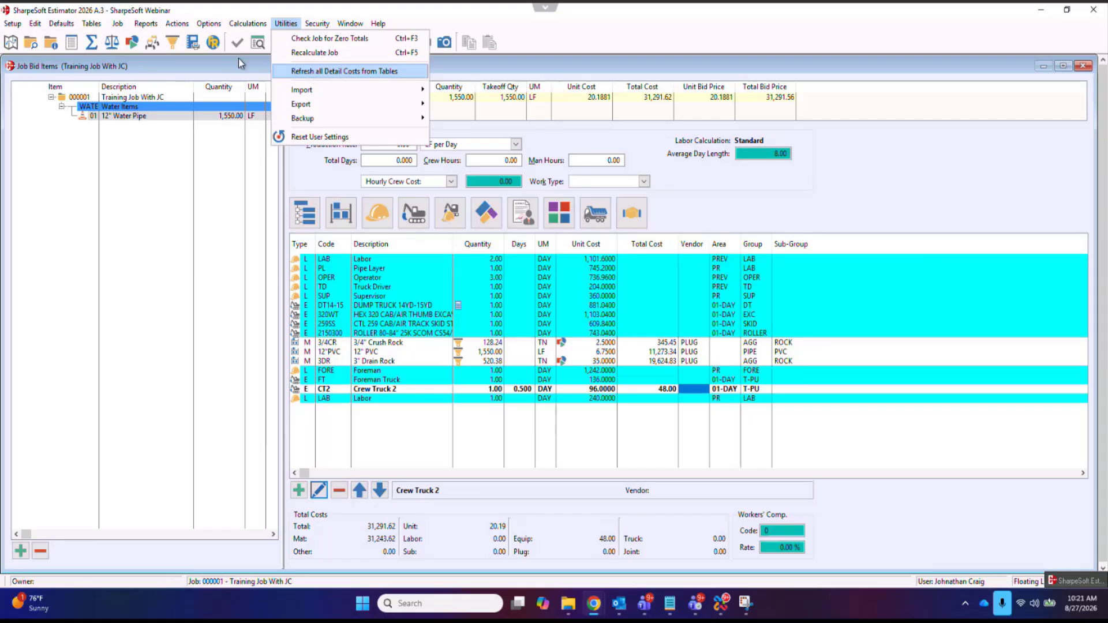
click(91, 24)
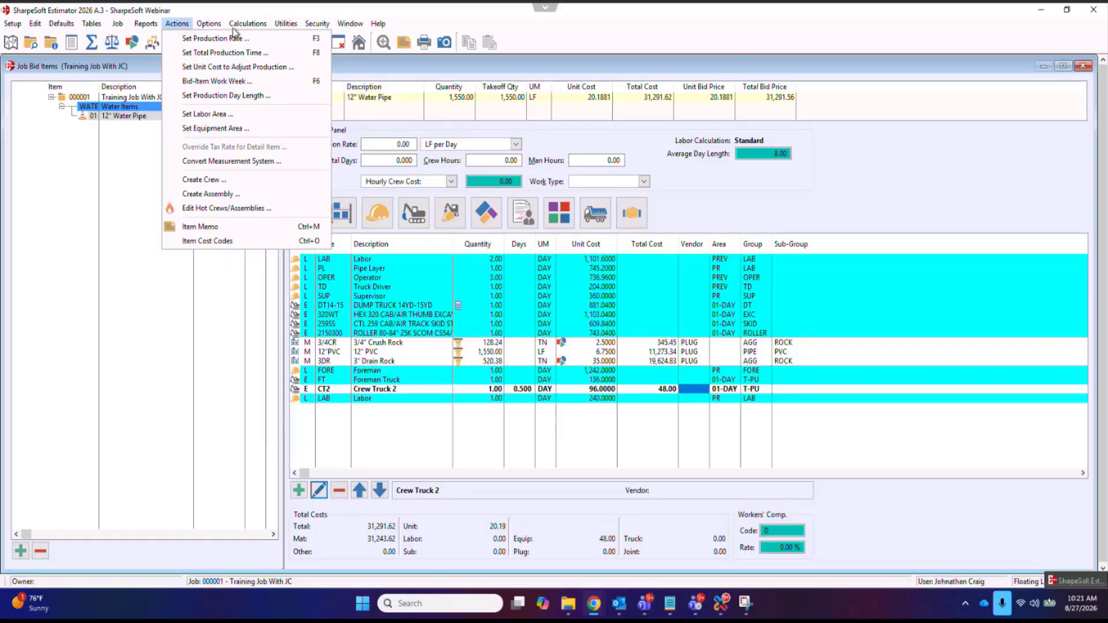
mouse_move(292, 24)
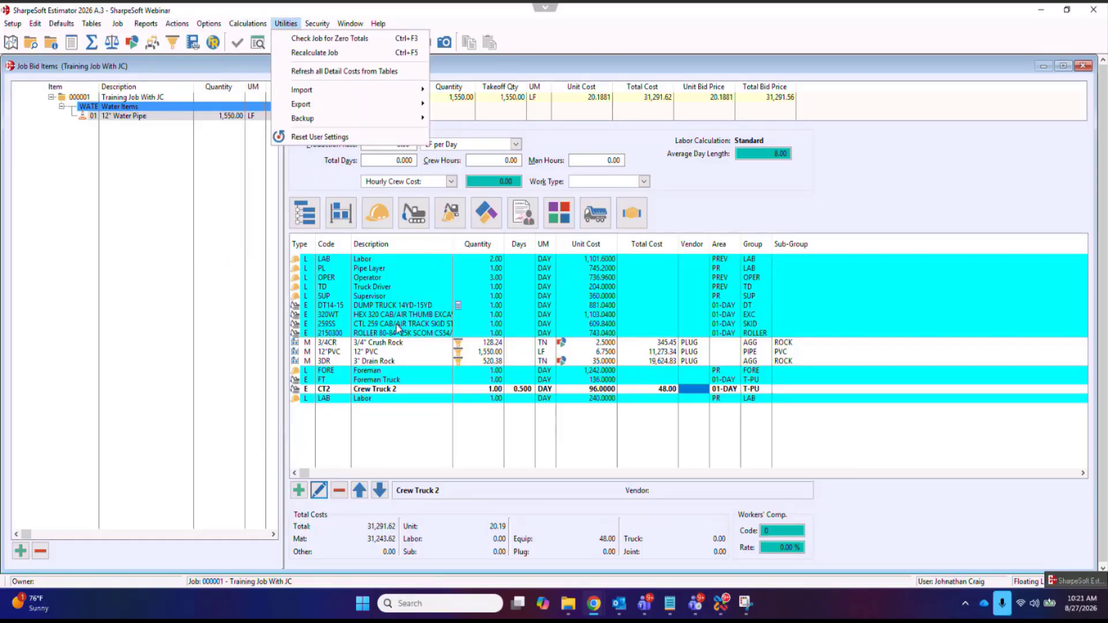
click(303, 71)
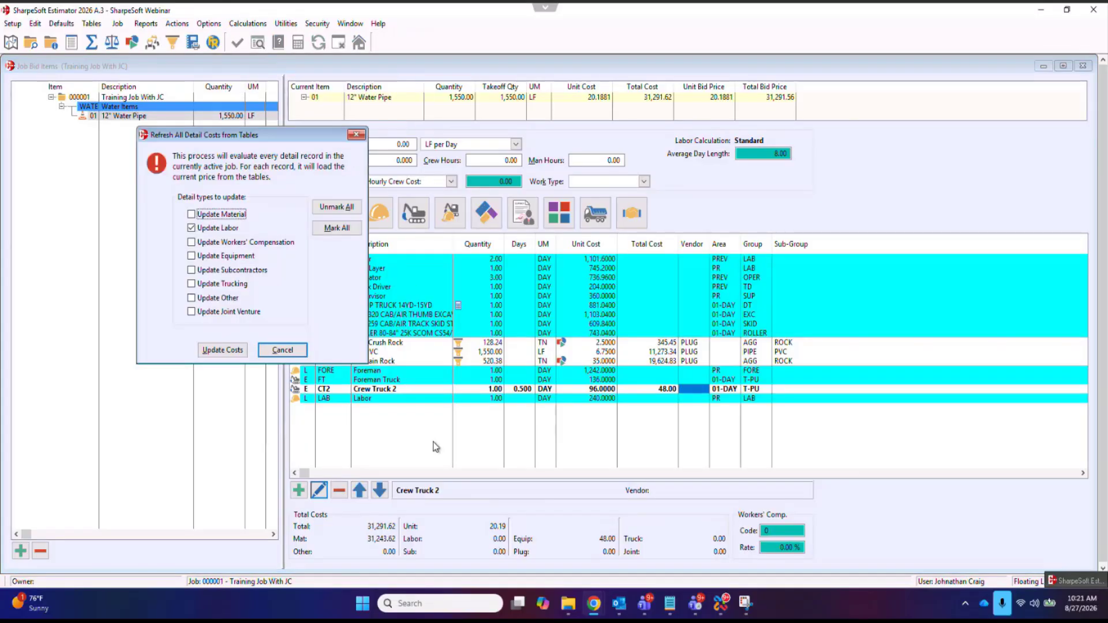
click(192, 229)
click(191, 228)
click(192, 256)
click(338, 228)
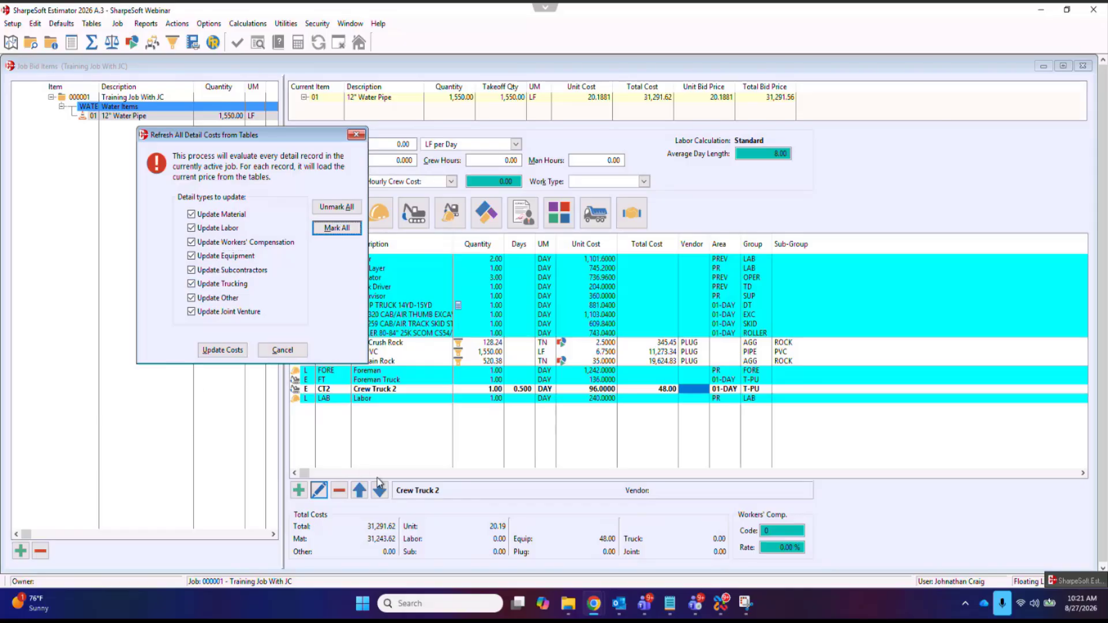
click(332, 209)
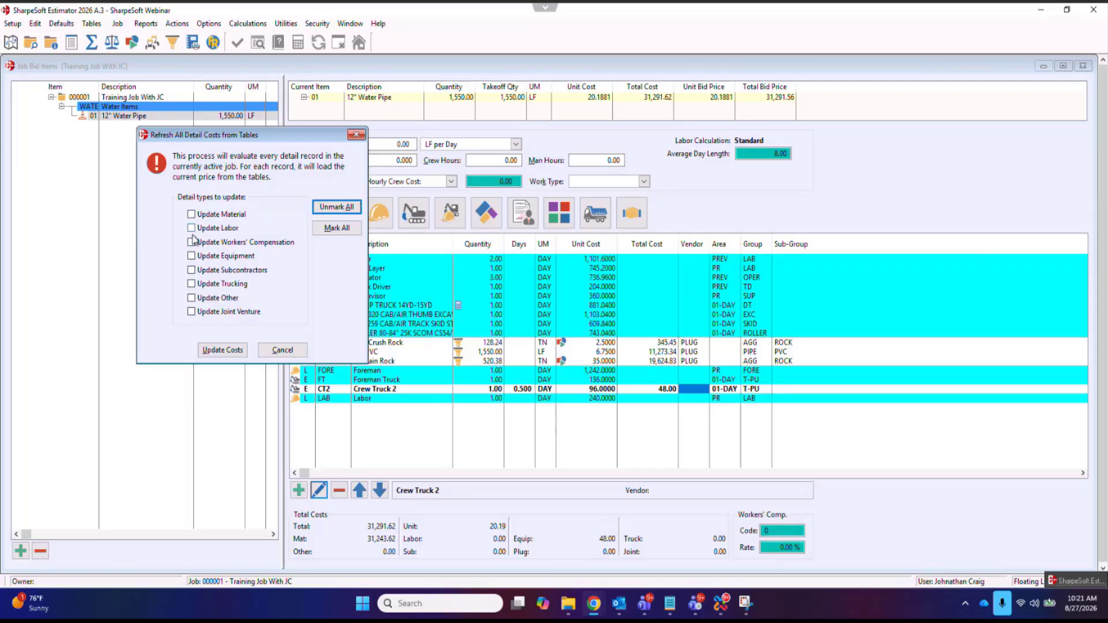
click(193, 256)
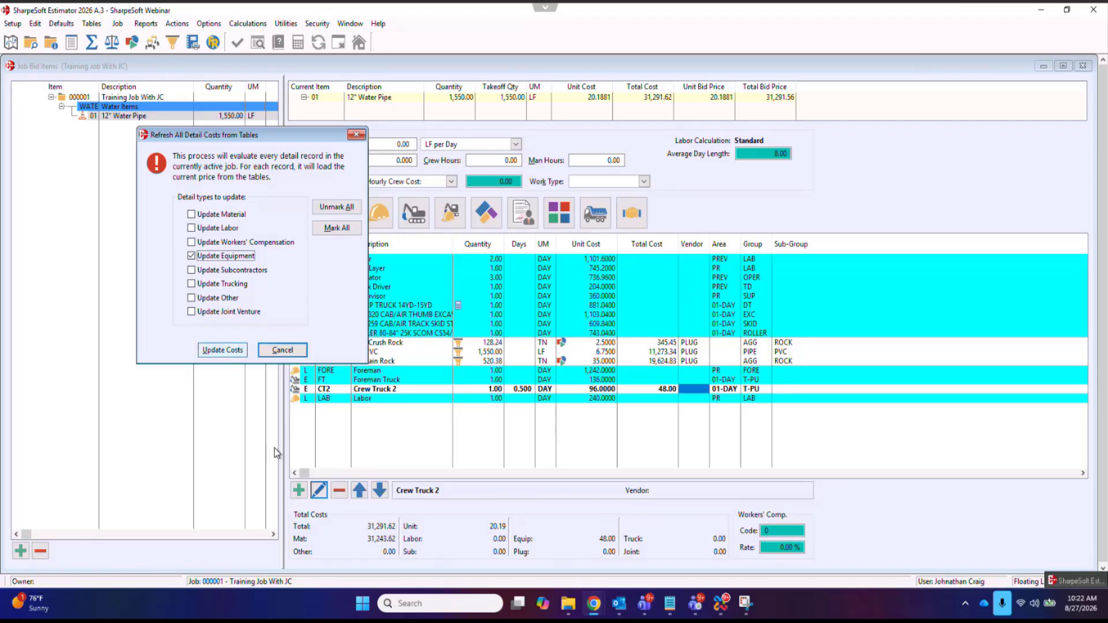
key(alt+u)
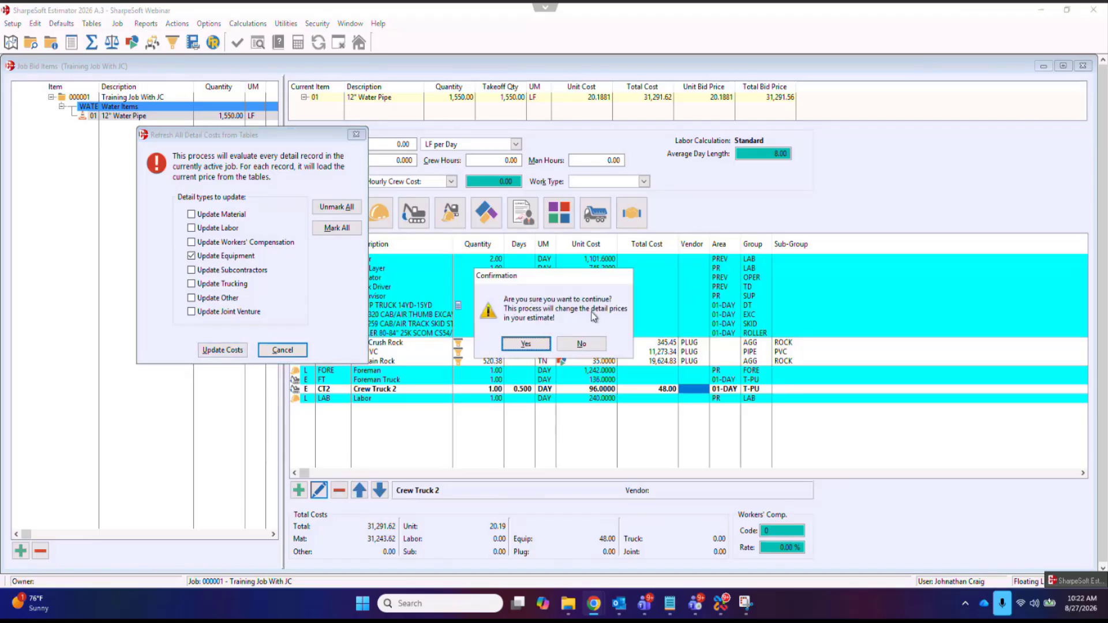
click(526, 344)
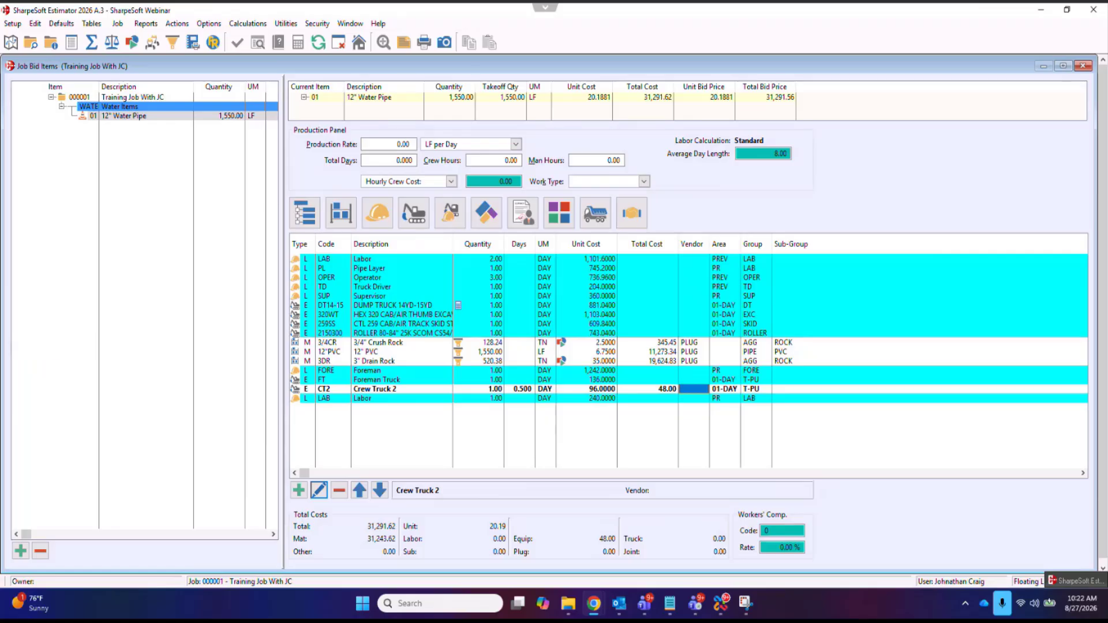
- Close the job bid items, reopen the equipment table, look over its available actions, and select the 815 CAB/AIR COMPACTOR
click(1083, 66)
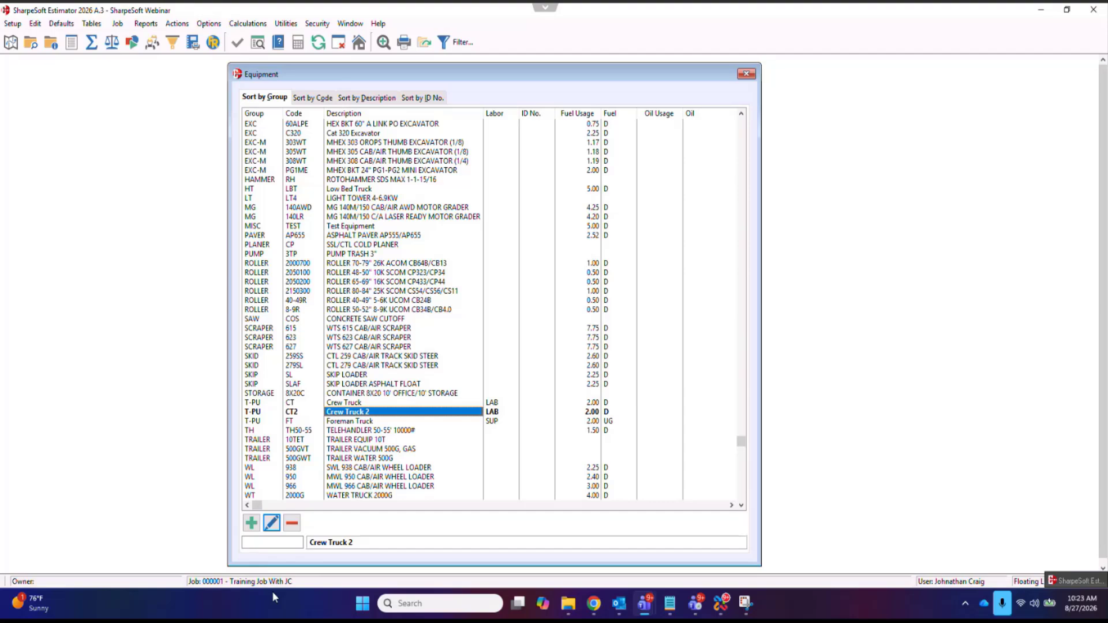
click(746, 74)
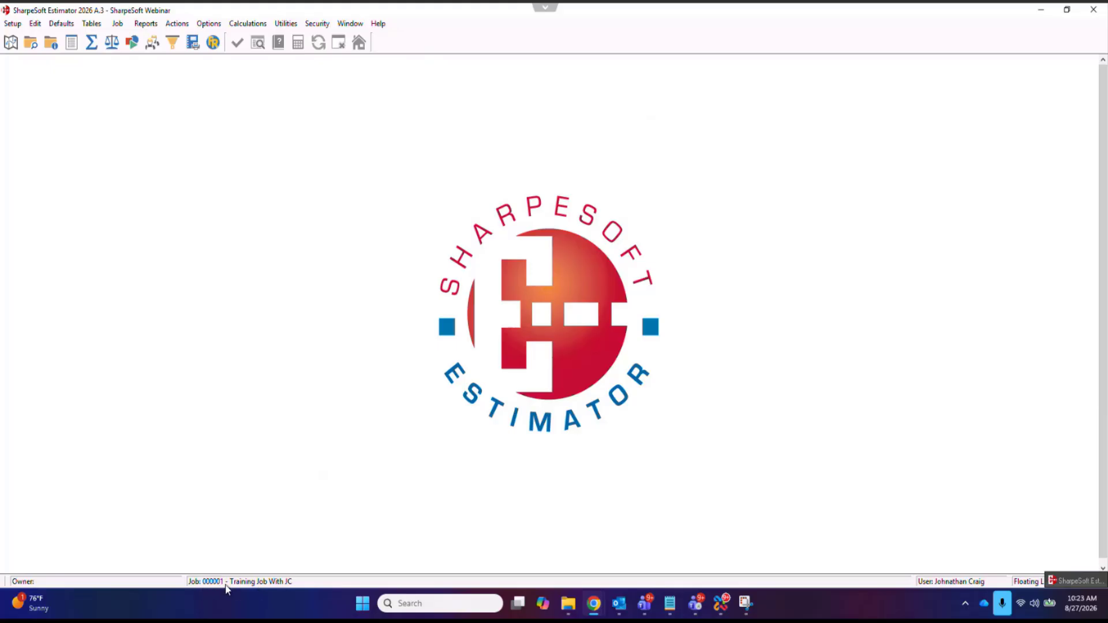
click(92, 24)
click(110, 68)
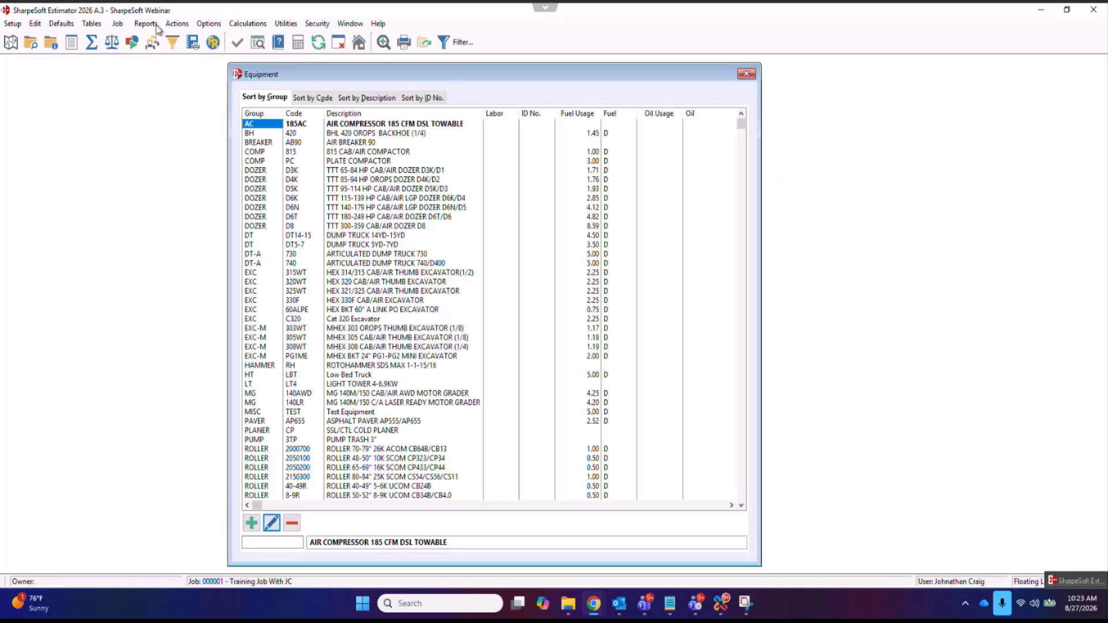
click(177, 26)
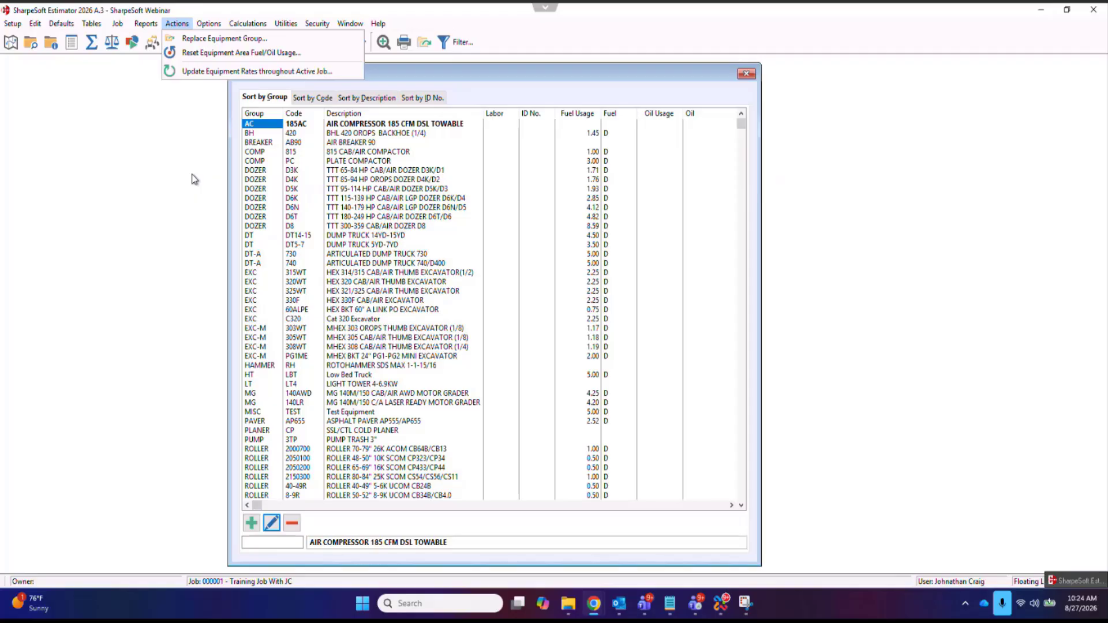
click(177, 232)
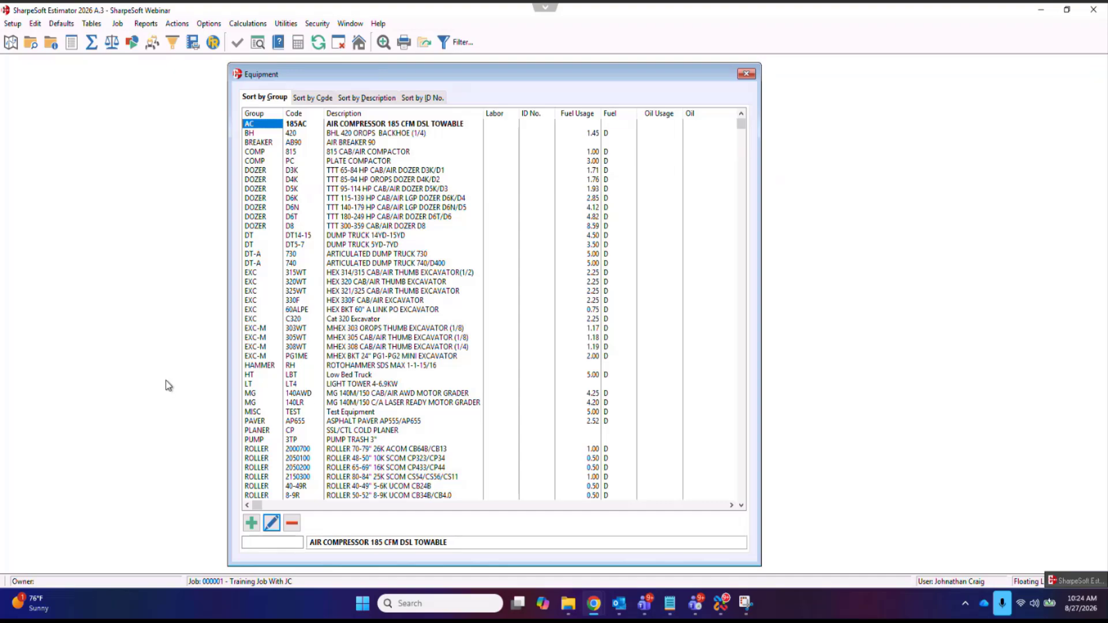
click(264, 152)
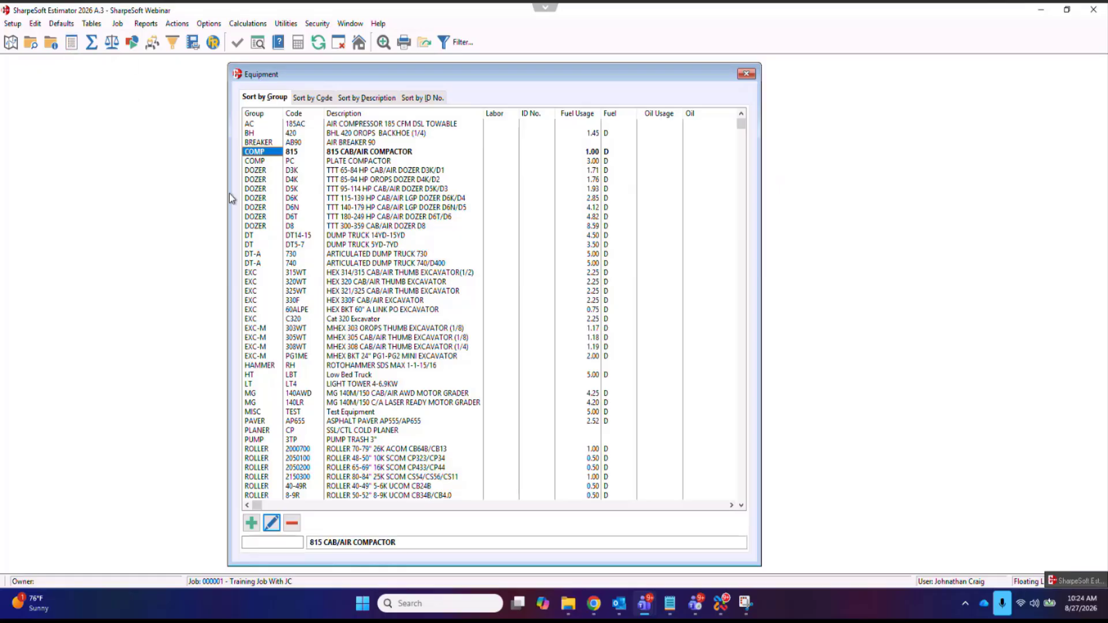
- Add a bid item described as Bid Item under the job's Water Items, with quantity 1 and unit LS
click(71, 42)
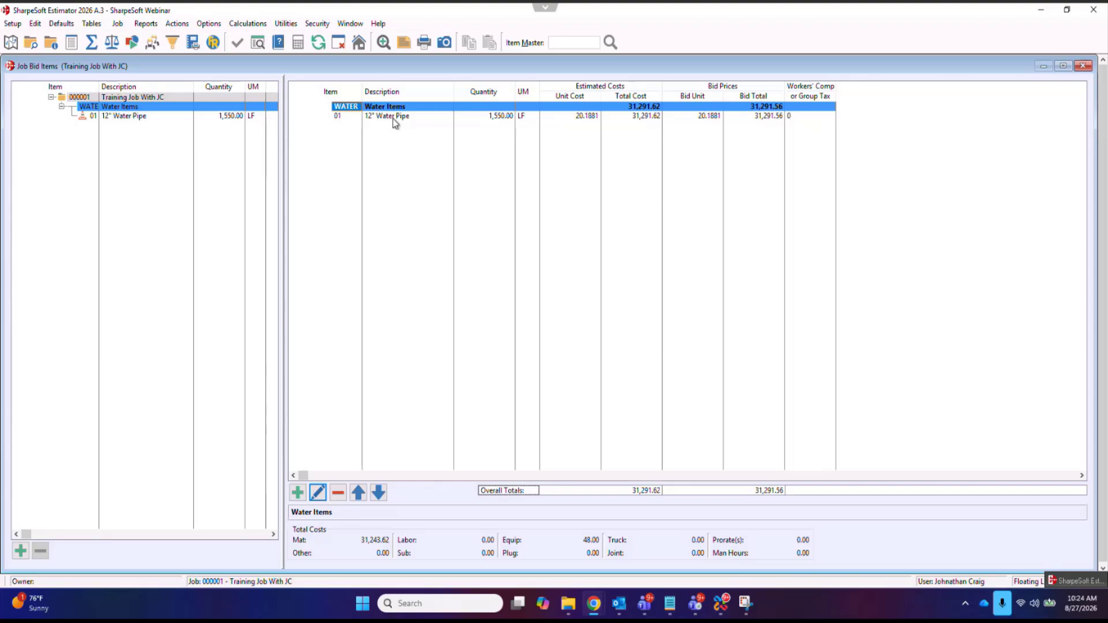
click(391, 117)
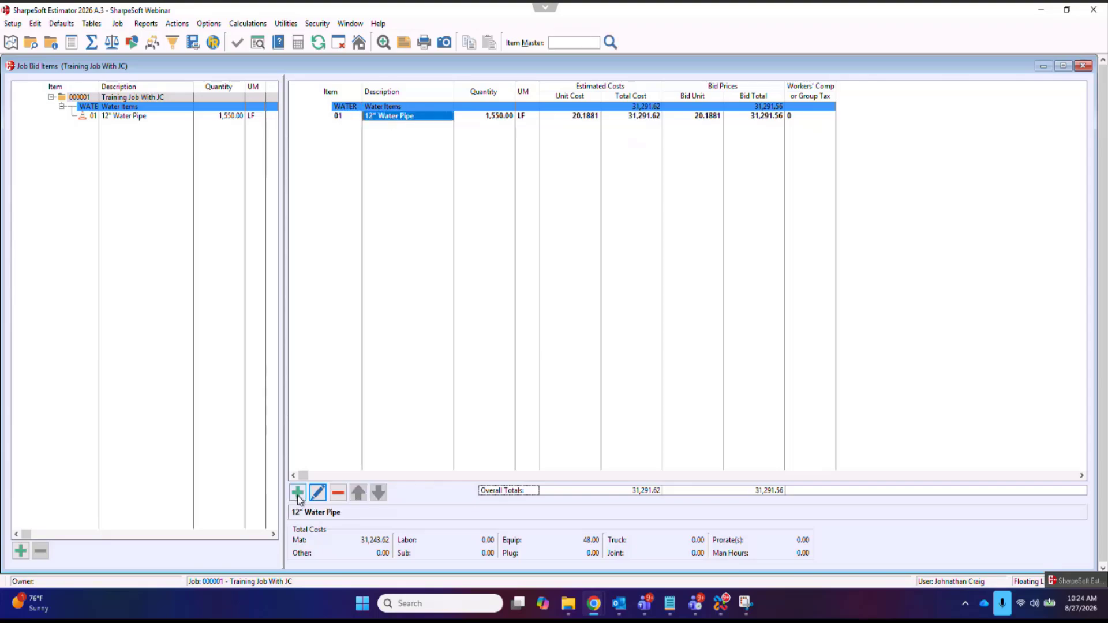
click(297, 492)
click(390, 126)
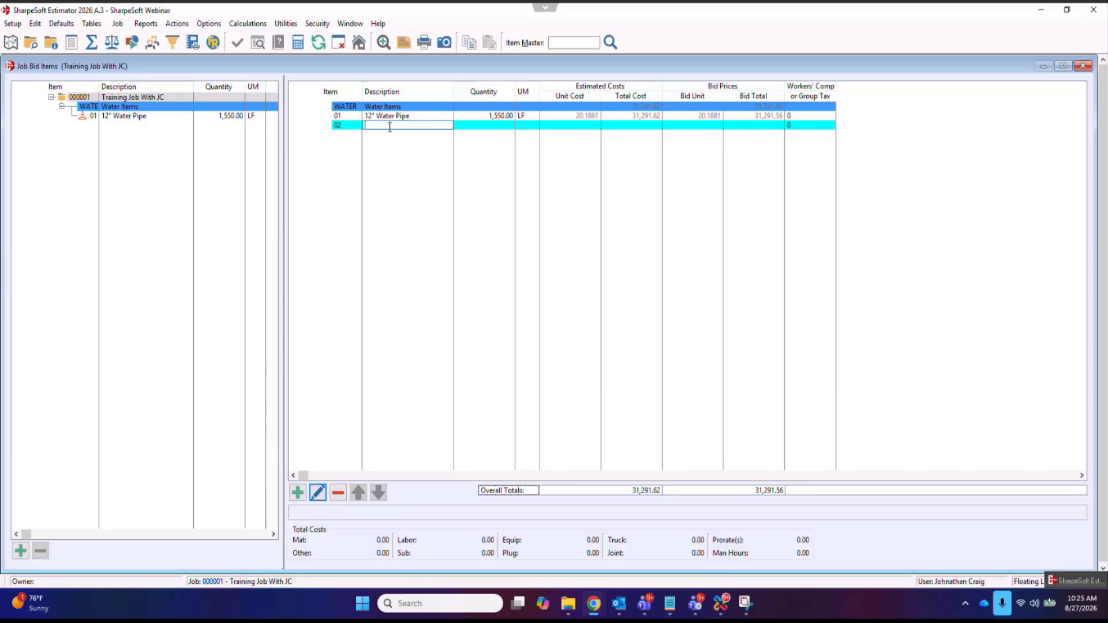
text(Bid Item)
key(Tab)
text(1)
key(Tab)
text(LS)
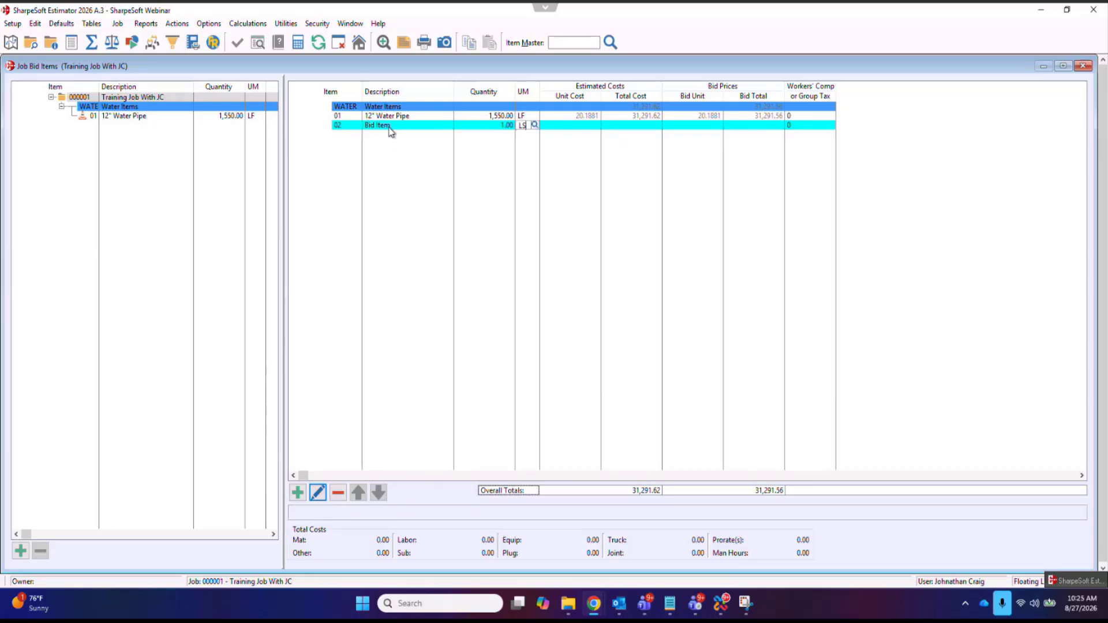
key(Return)
- Open the new Bid Item's cost details and show the equipment groups available for it
double_click(388, 126)
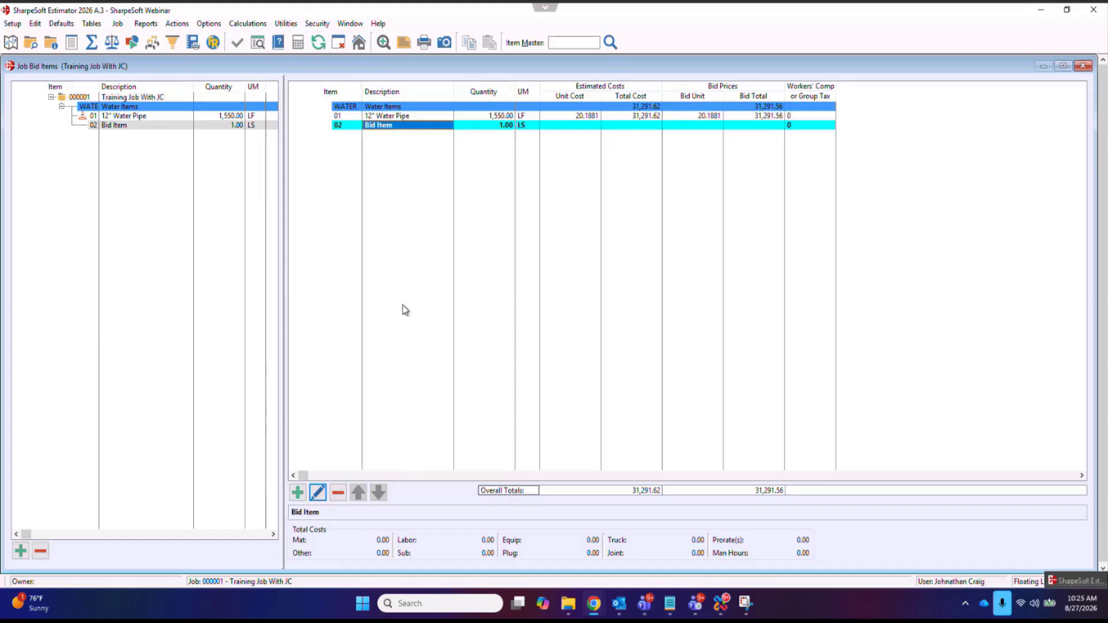
key(Return)
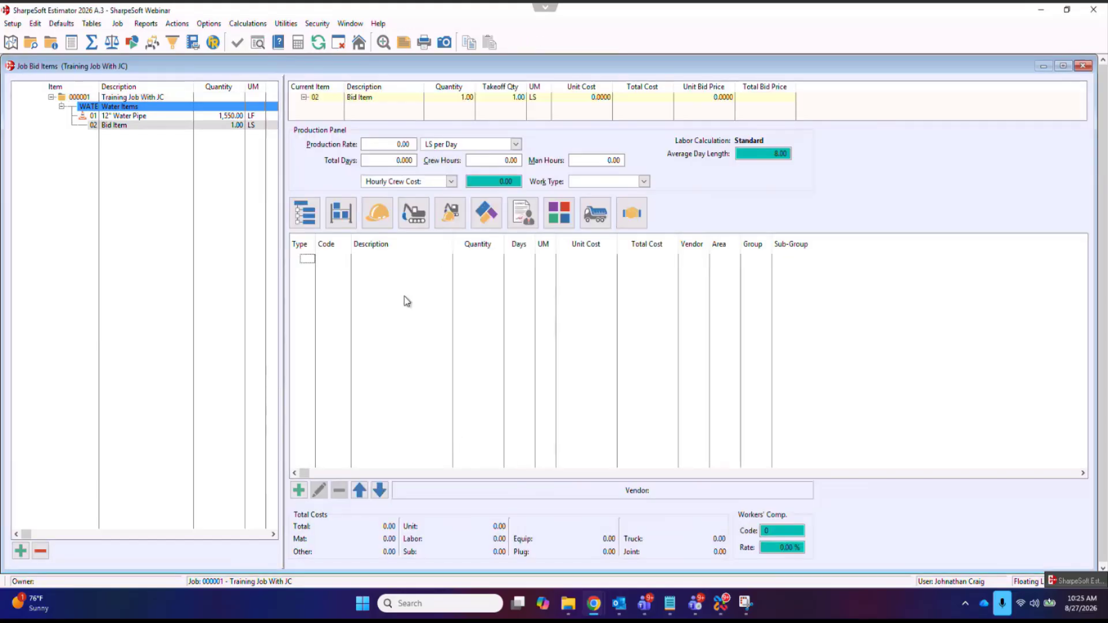
click(413, 212)
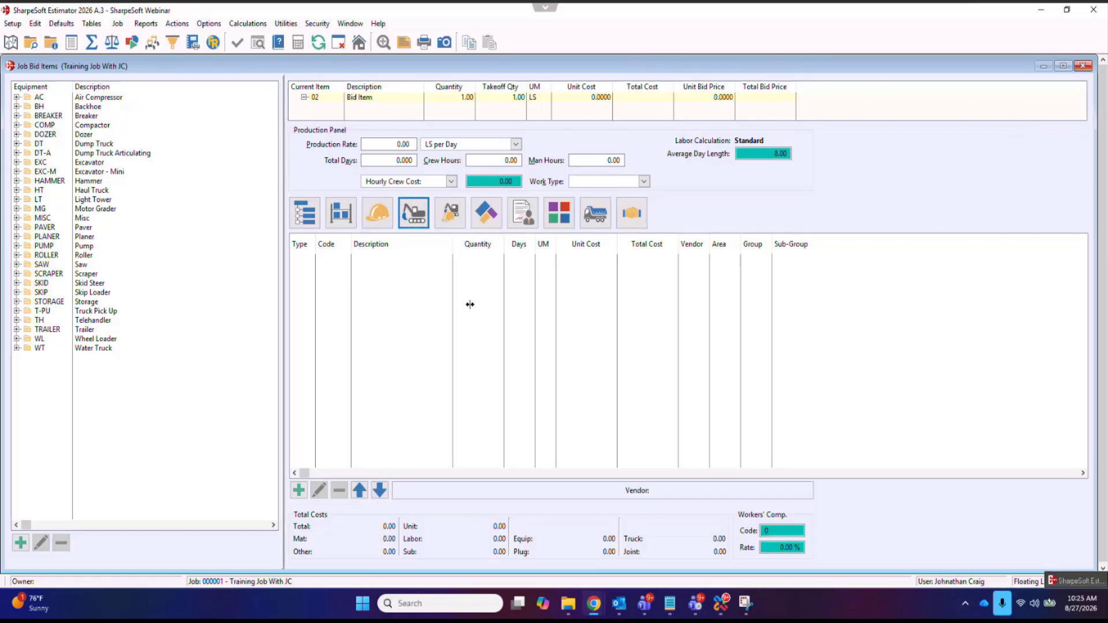
- Close the job bid items and set Crew Truck 2's DOT hourly rate to 31.78 in the equipment table
click(1084, 68)
key(Down)
key(Down)
key(Down)
key(Down)
key(Down)
key(Down)
key(Down)
key(Down)
key(Down)
key(Down)
key(Down)
key(Down)
key(Down)
key(Down)
key(Down)
key(Down)
key(Down)
key(Down)
key(Down)
key(Down)
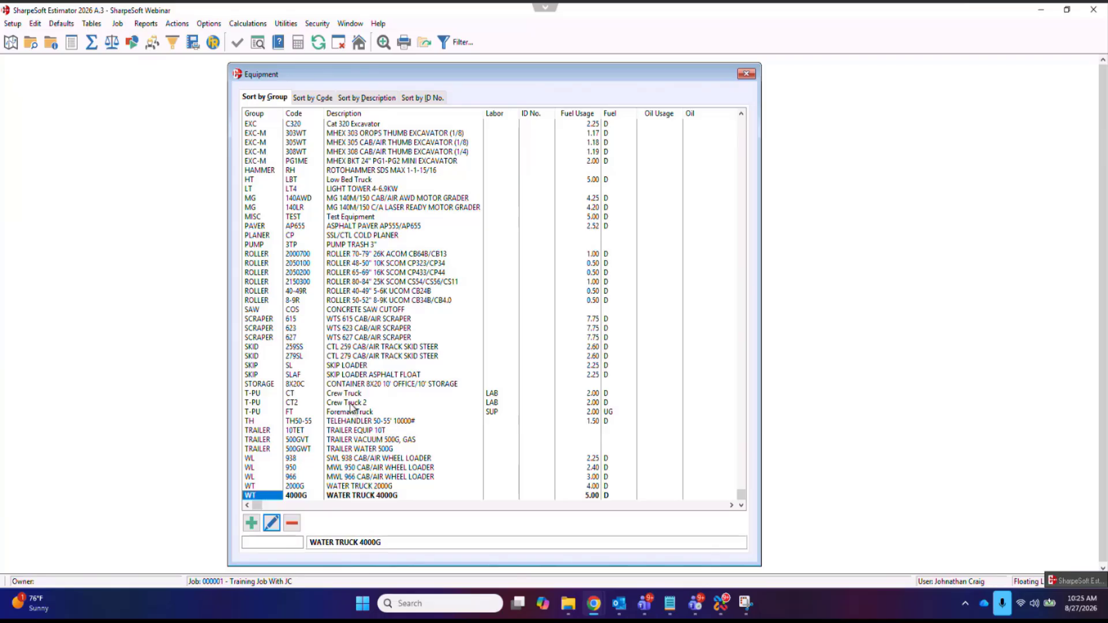
double_click(353, 405)
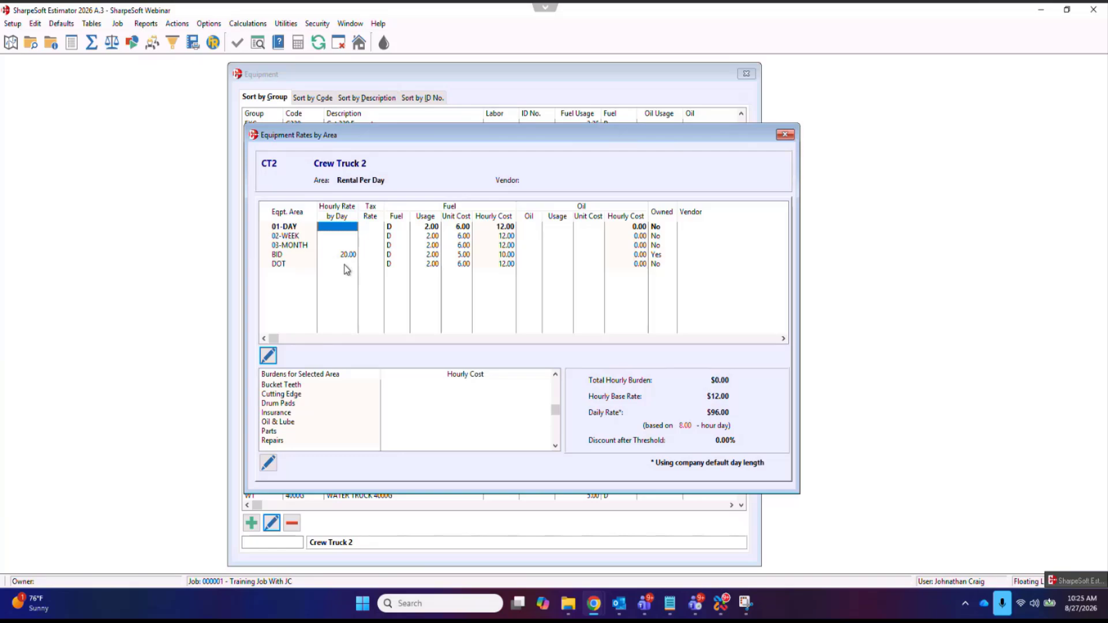
click(347, 265)
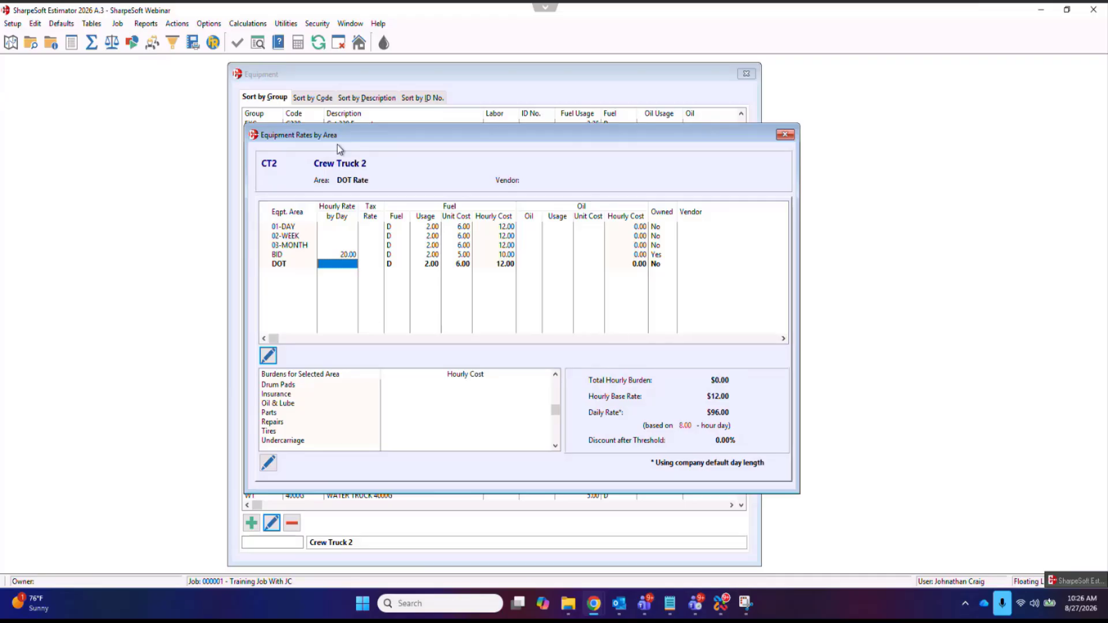
text(31)
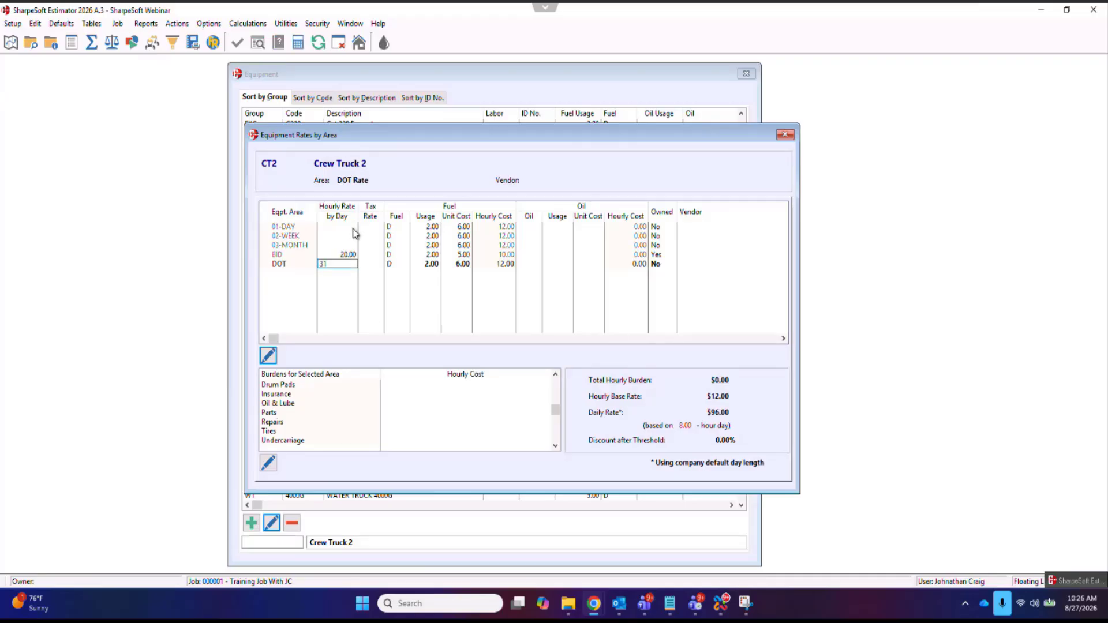
text(.78)
key(Tab)
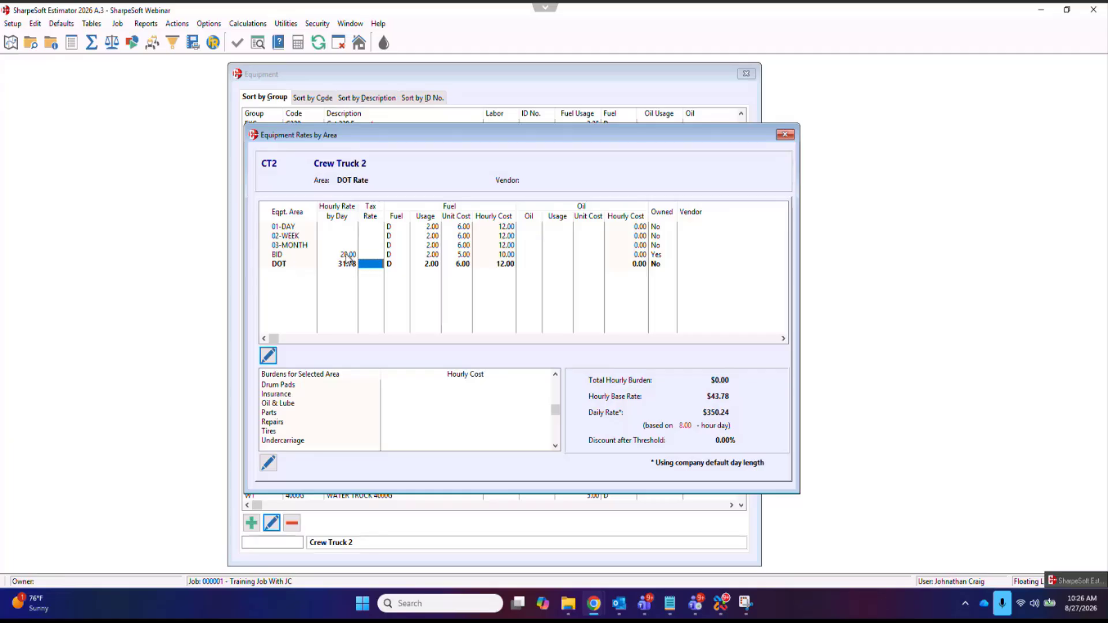
- Compare Crew Truck 2's BID and DOT area rates, and close the equipment table
click(348, 255)
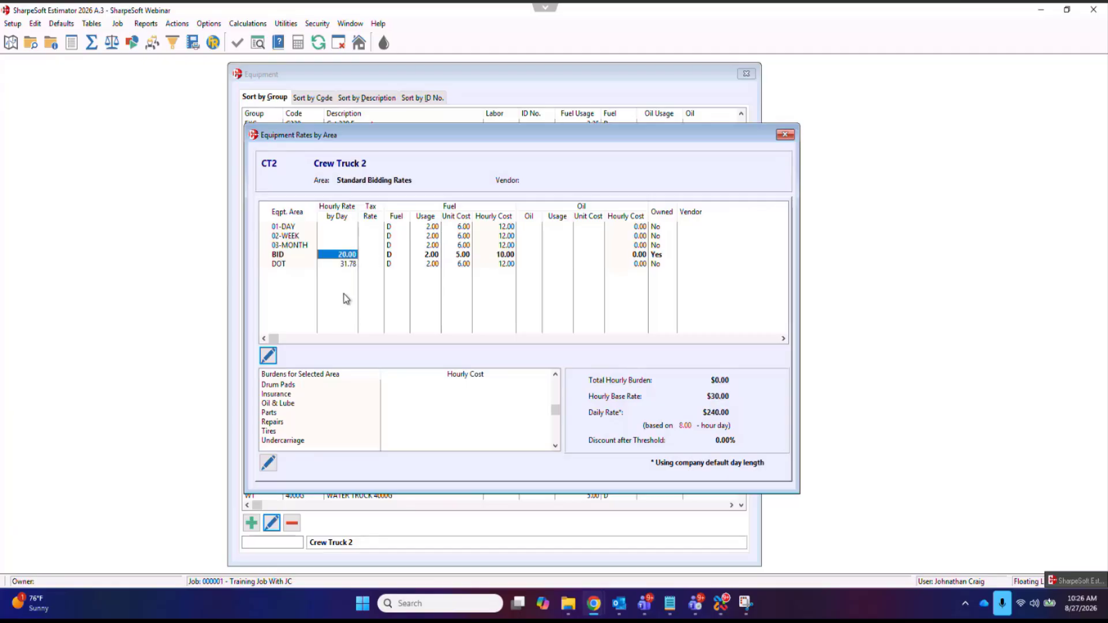
click(348, 264)
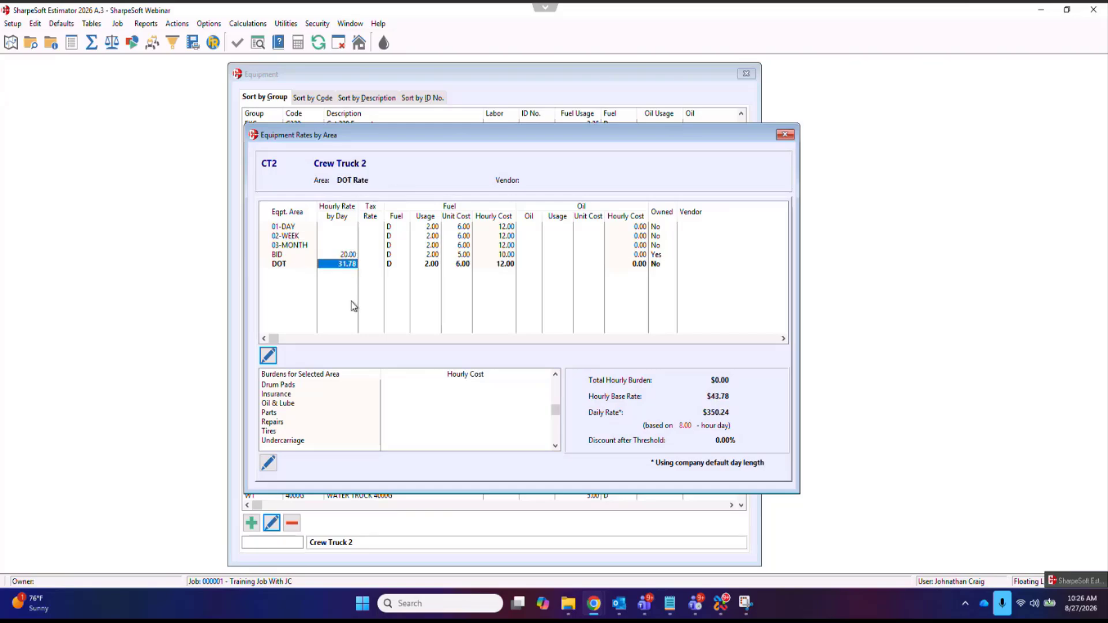
click(346, 255)
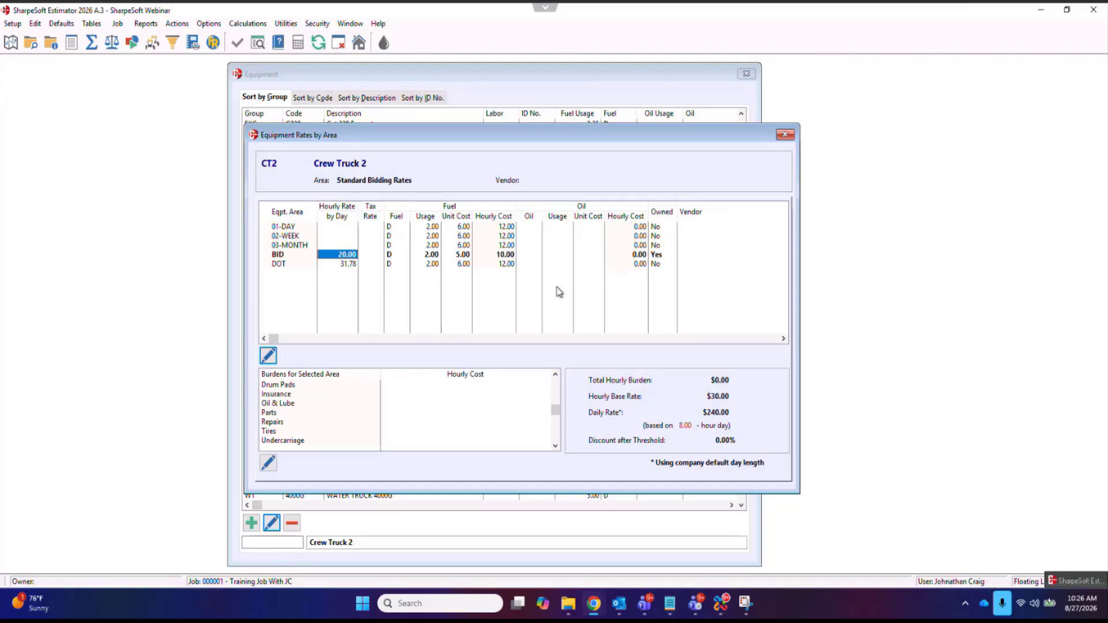
click(790, 139)
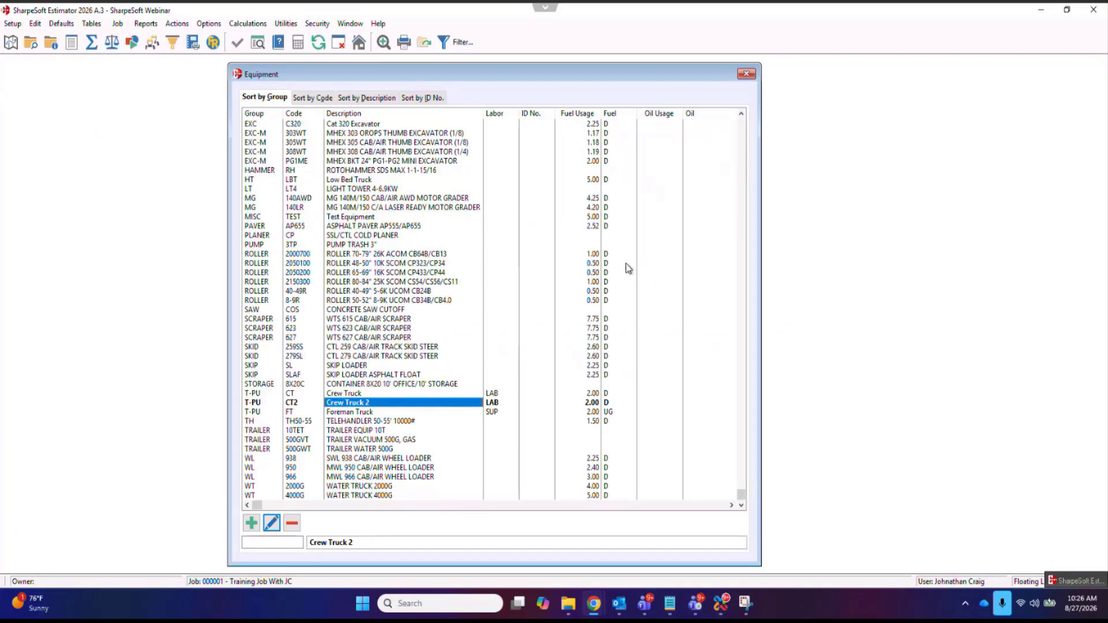
click(747, 74)
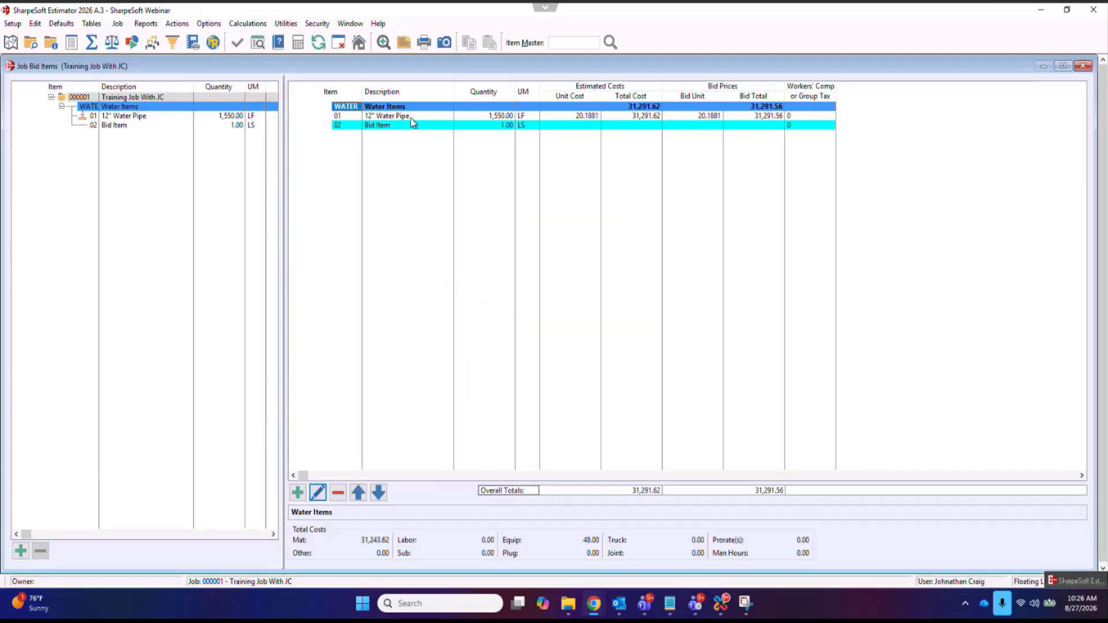
- From the 12" Water Pipe bid item, make DOT the job's default equipment area and update all existing bid items with it
double_click(411, 118)
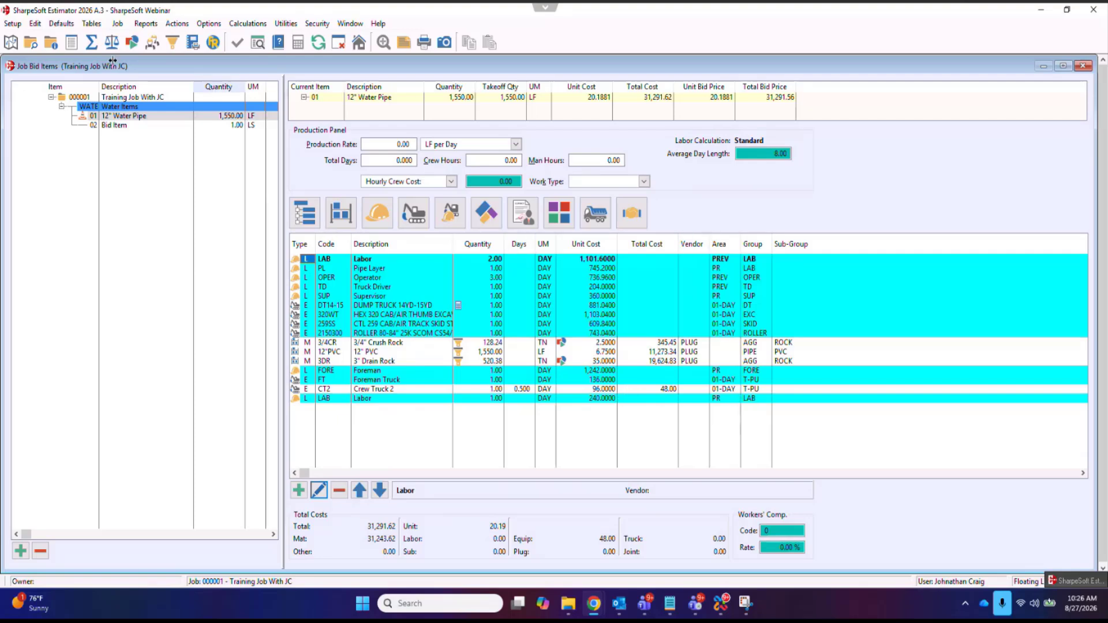
click(118, 25)
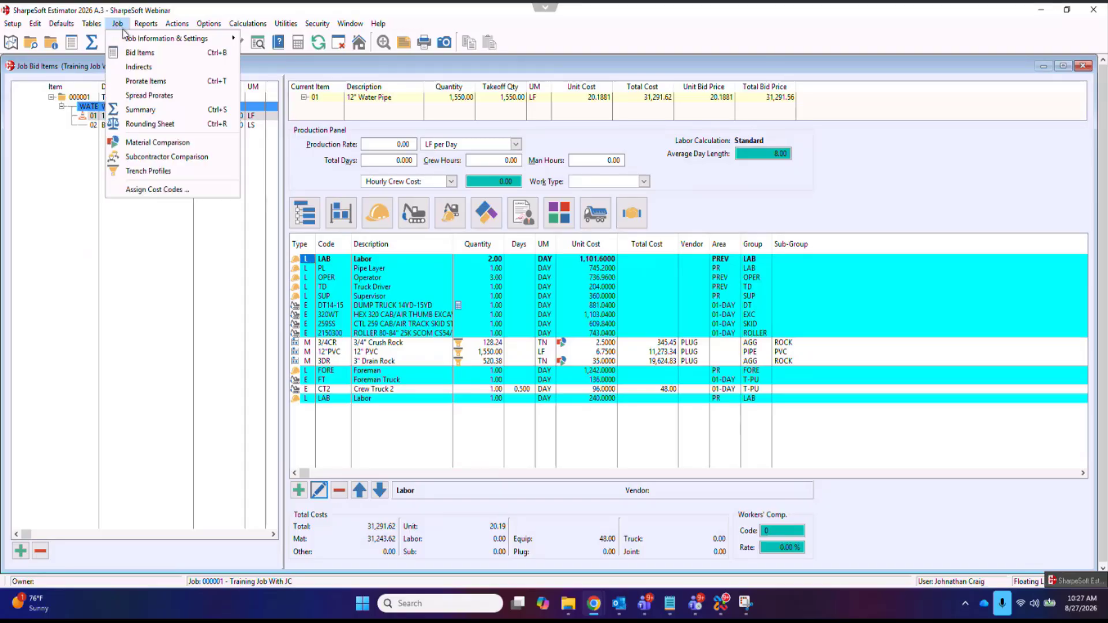
mouse_move(168, 40)
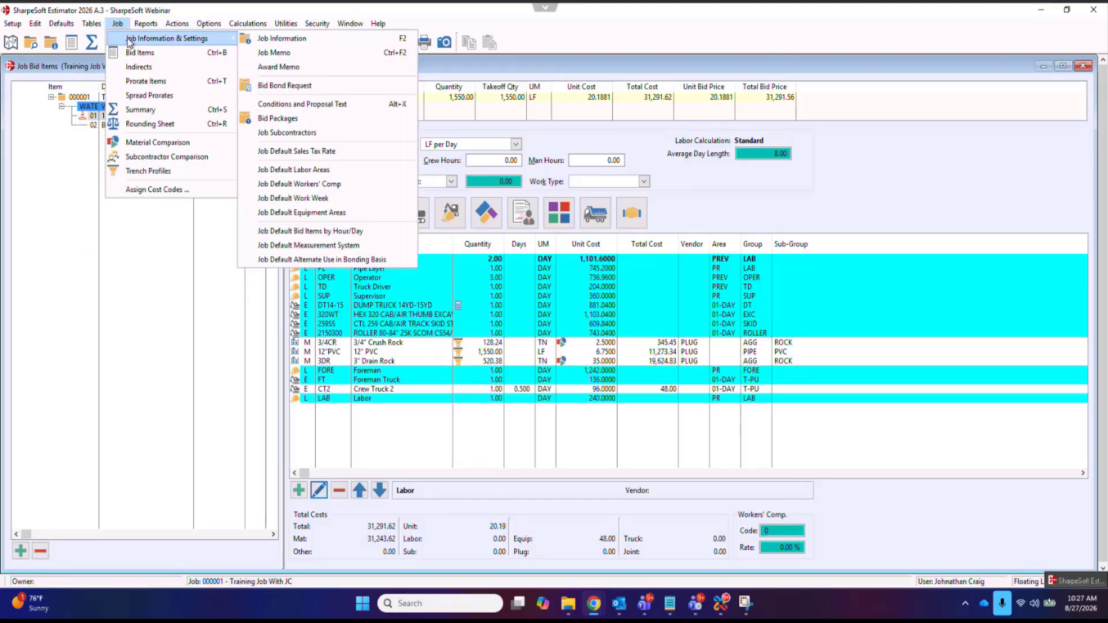
click(327, 217)
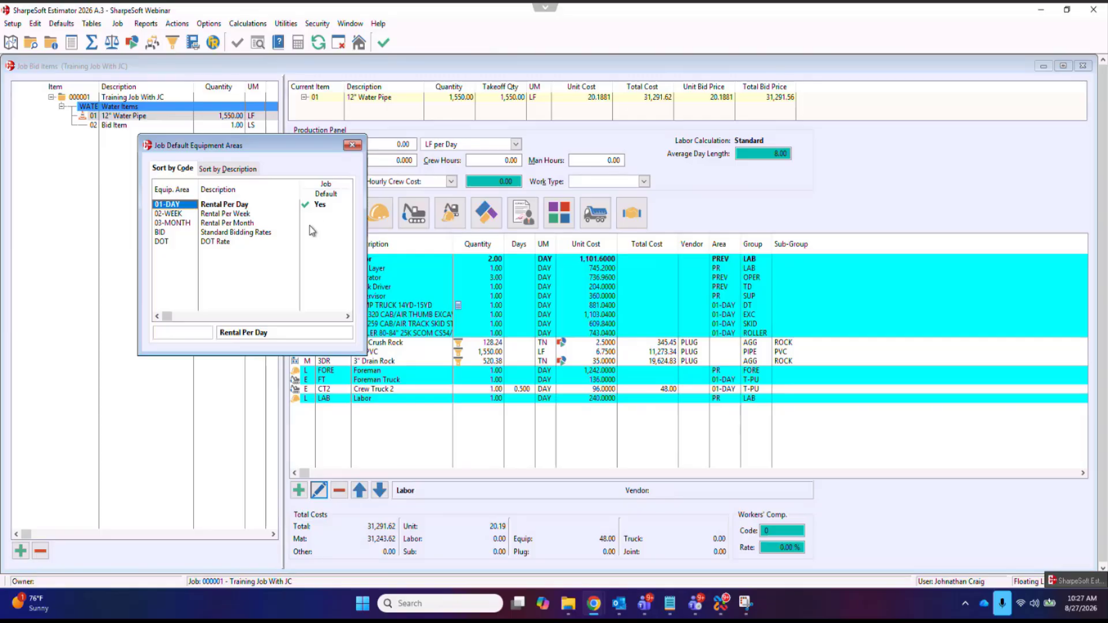
click(310, 241)
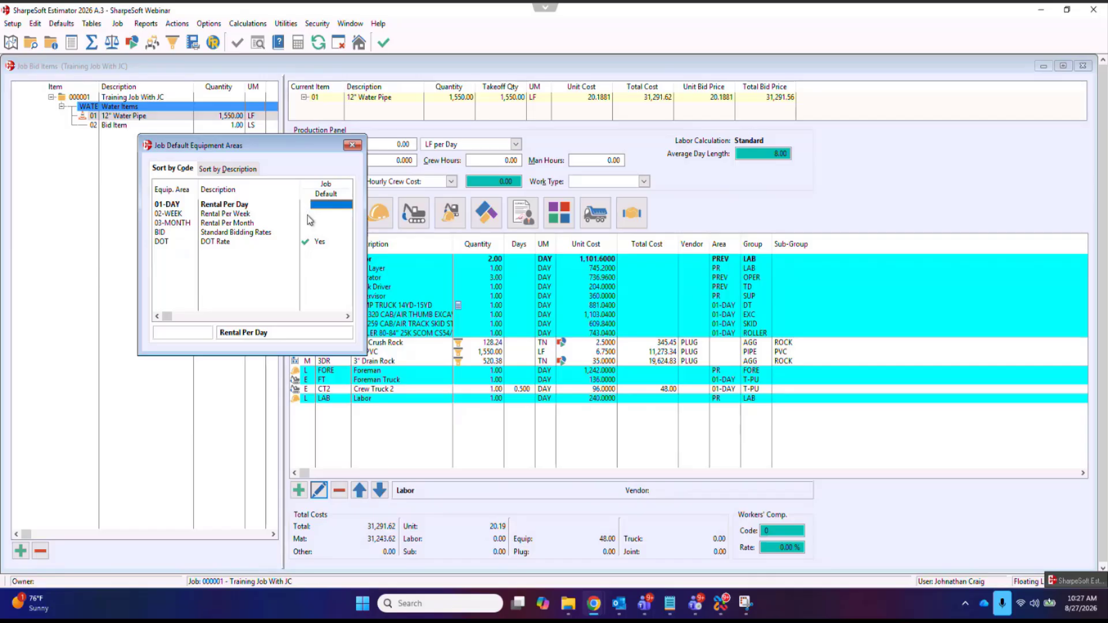
click(352, 146)
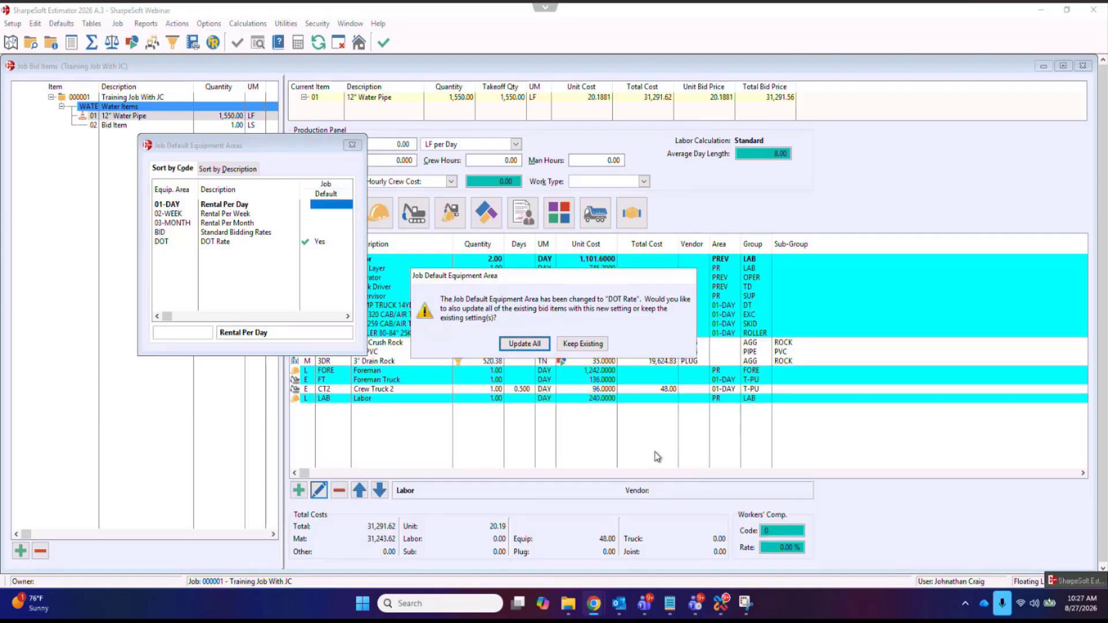
click(526, 344)
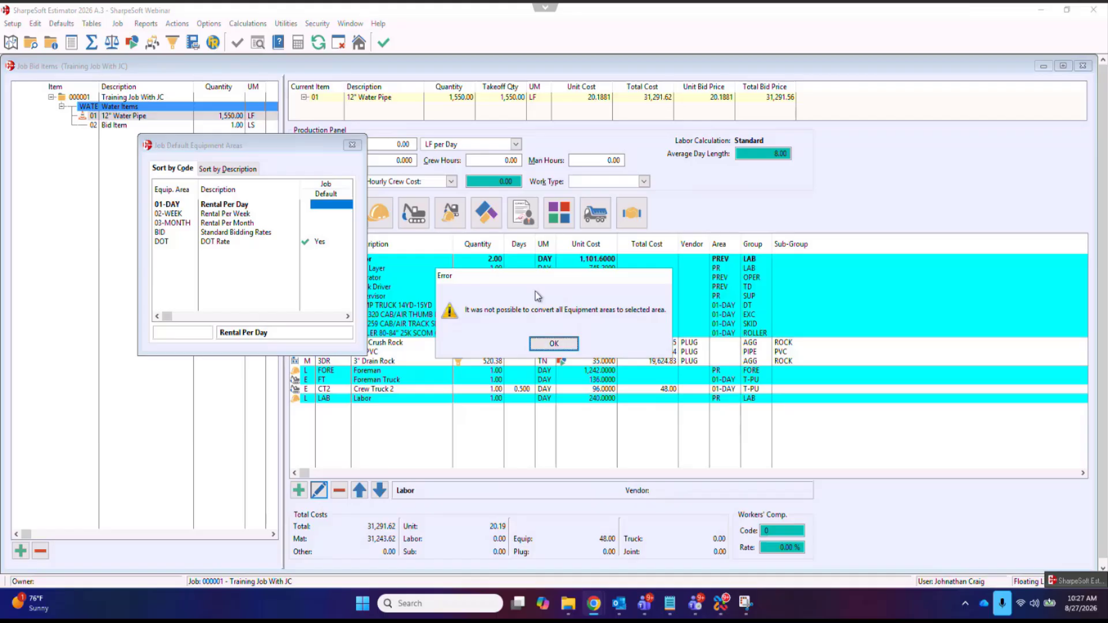
click(554, 344)
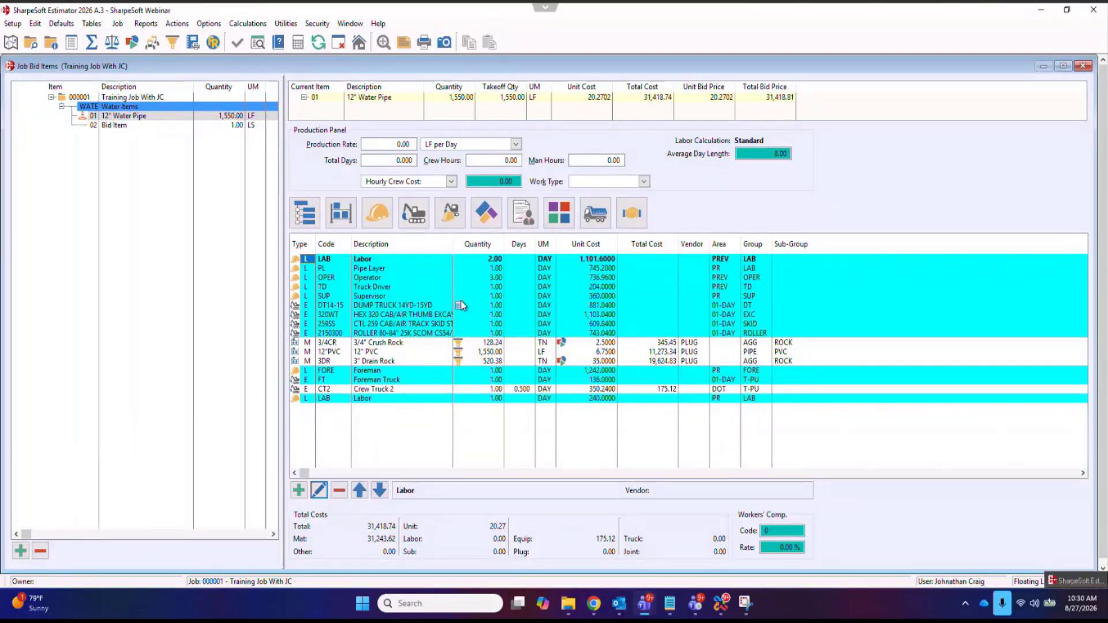
- Create item cost code 01 Mobilization and assign it as the overall cost code of the 12" Water Pipe bid item
mouse_move(460, 313)
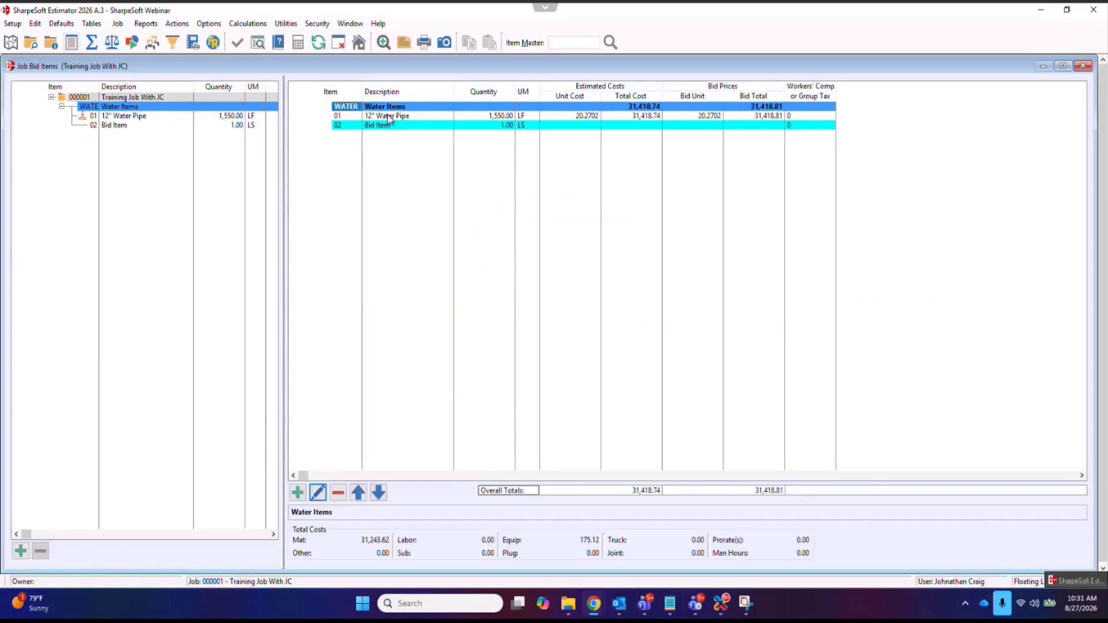
click(387, 116)
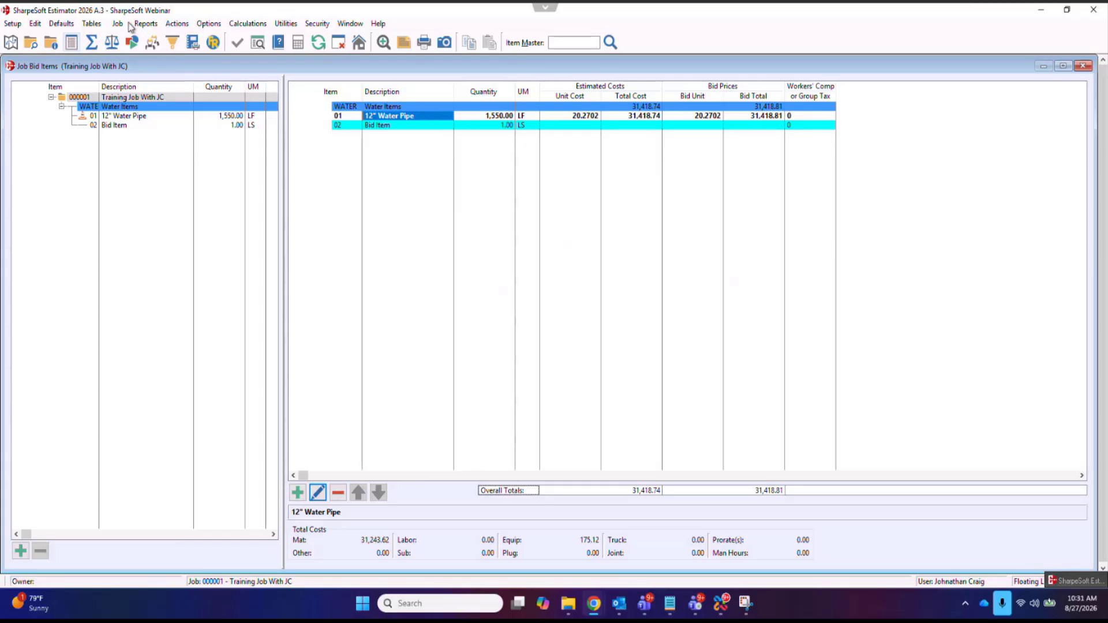
click(177, 24)
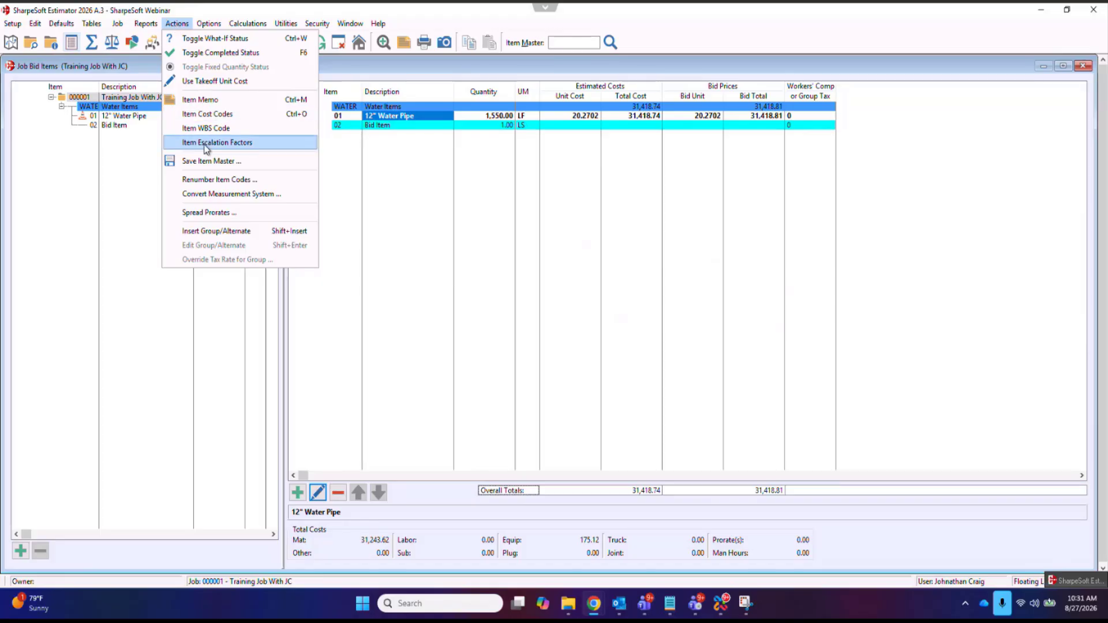
click(207, 115)
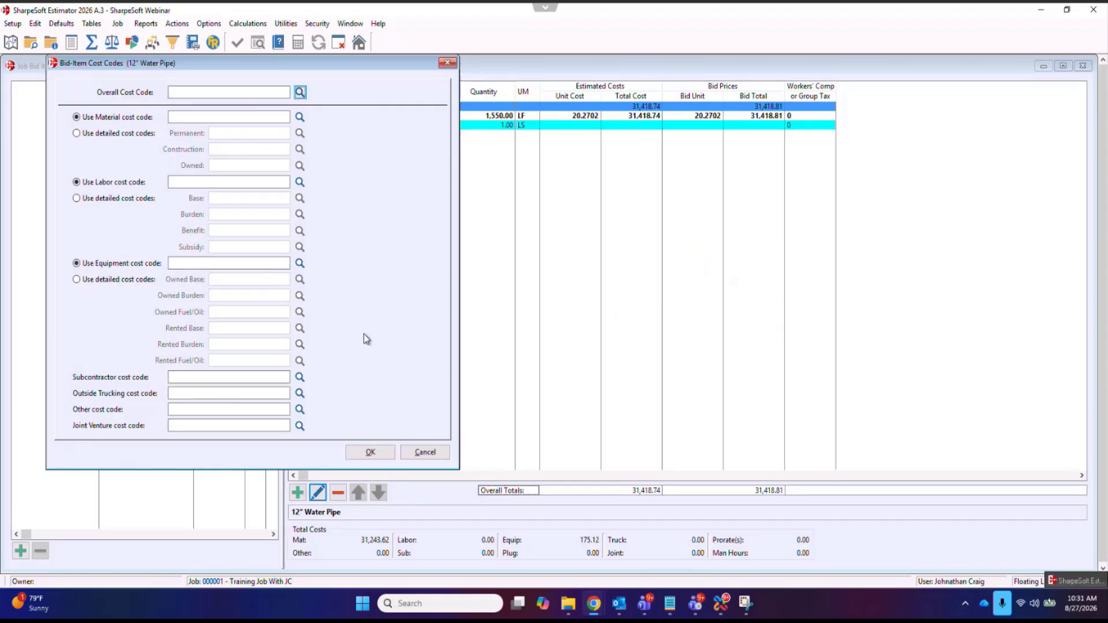
click(300, 93)
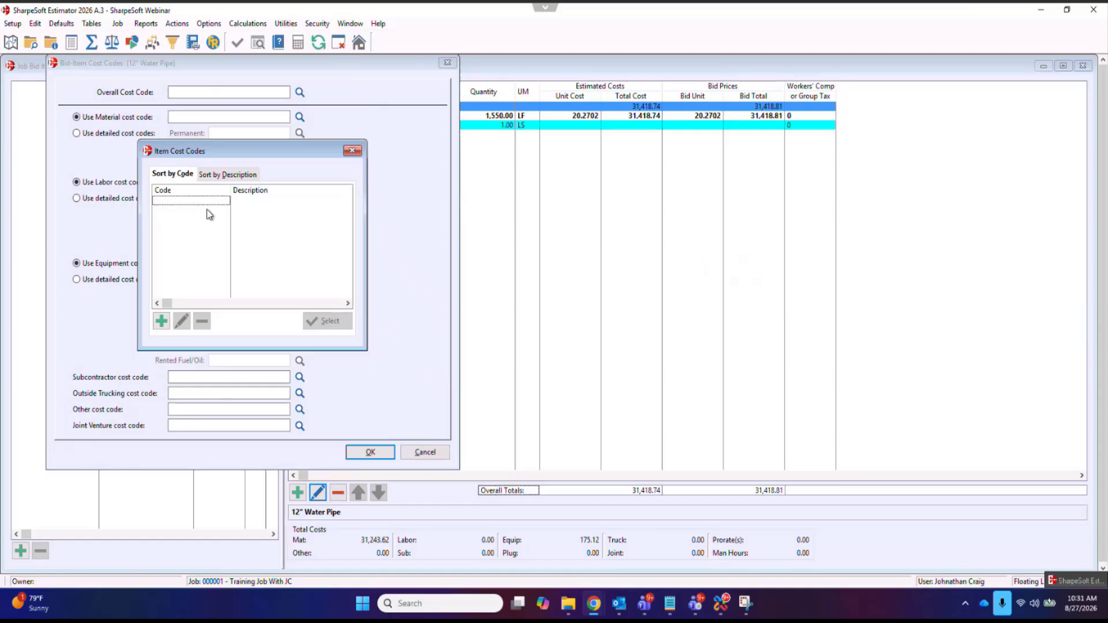
click(167, 321)
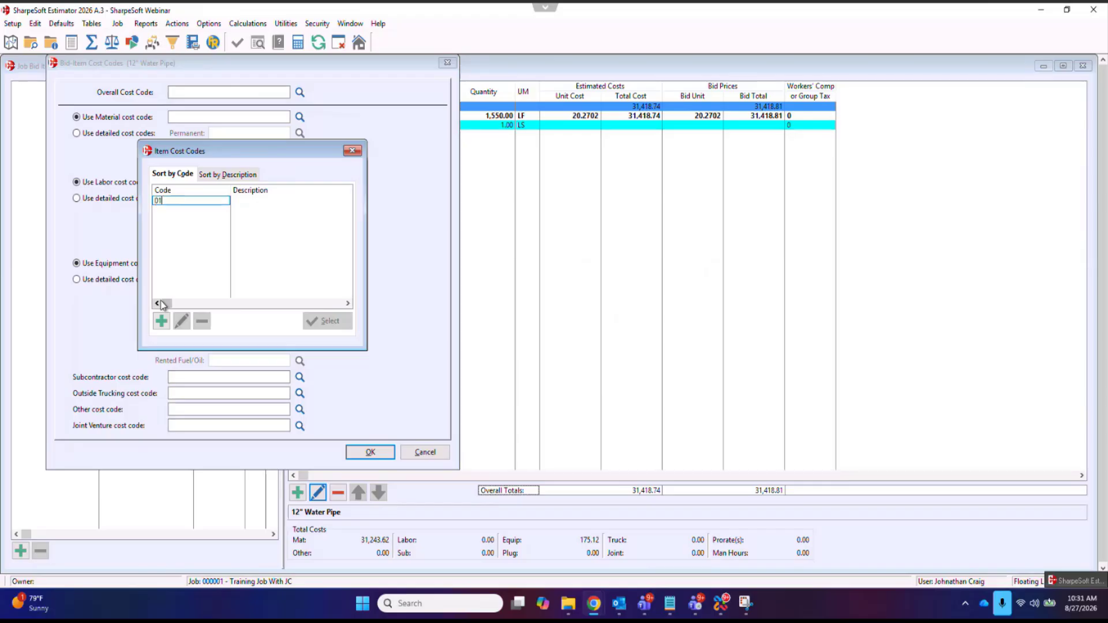
key(Tab)
text(Mobili)
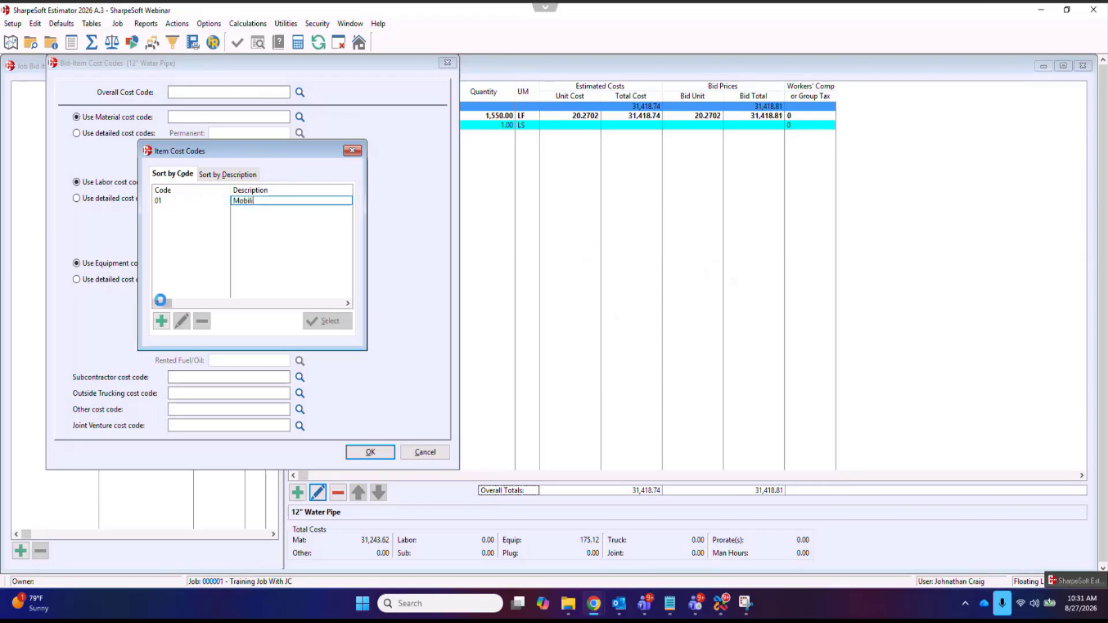
text(zztion)
key(BackSpace)
key(BackSpace)
key(BackSpace)
text(ation)
key(Return)
click(327, 321)
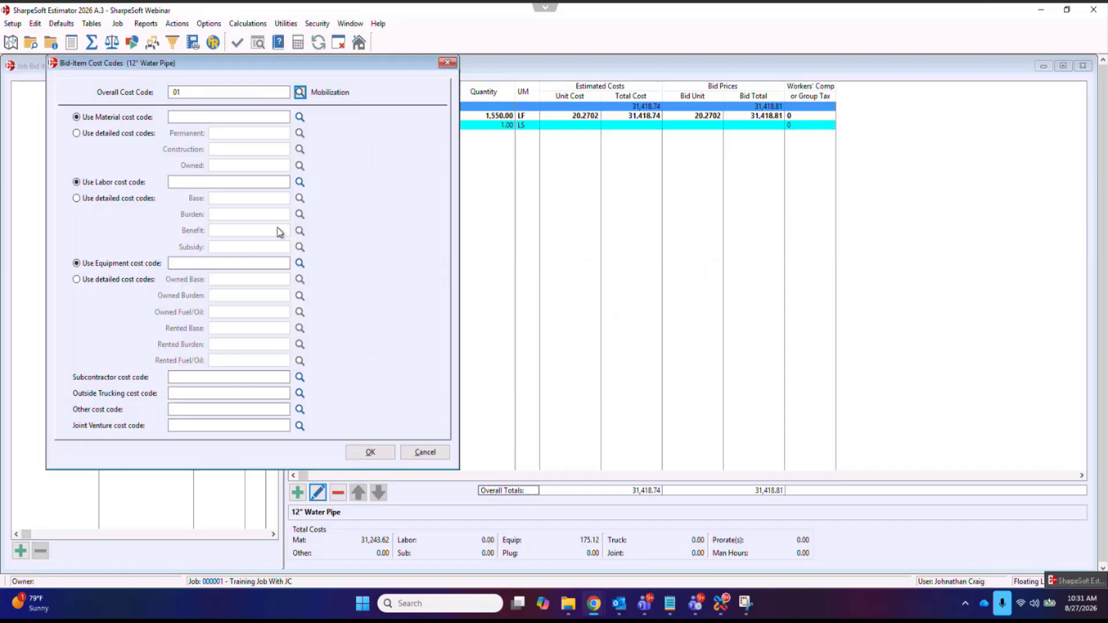
click(370, 452)
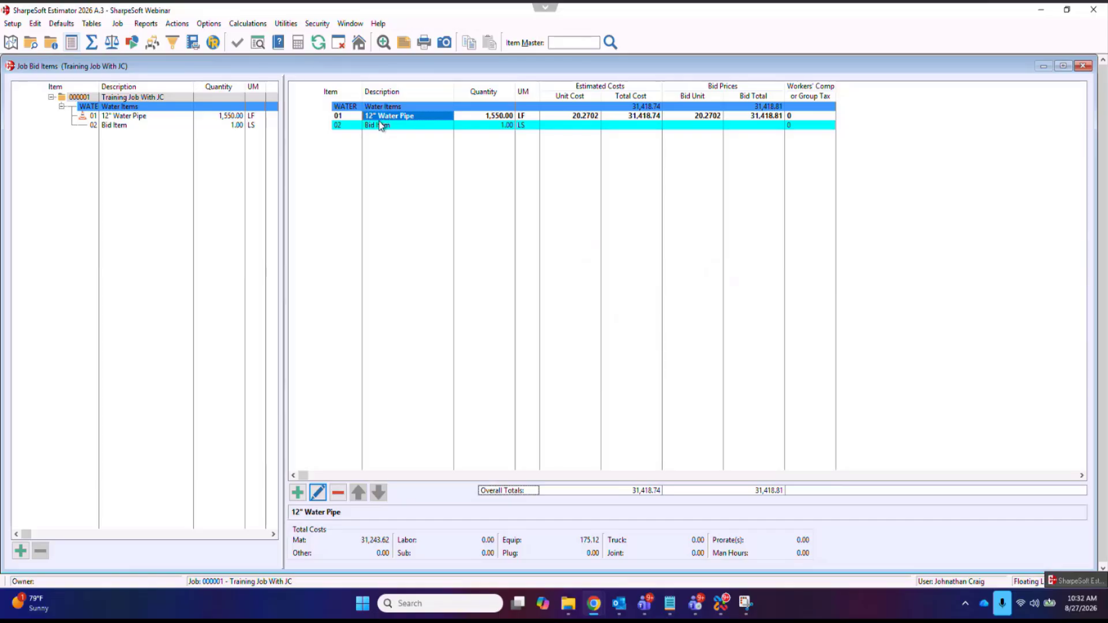
- In the job's cost code assignment, create item cost code 02 Water Items and add codes 01 and 02 to the assignment list
click(118, 24)
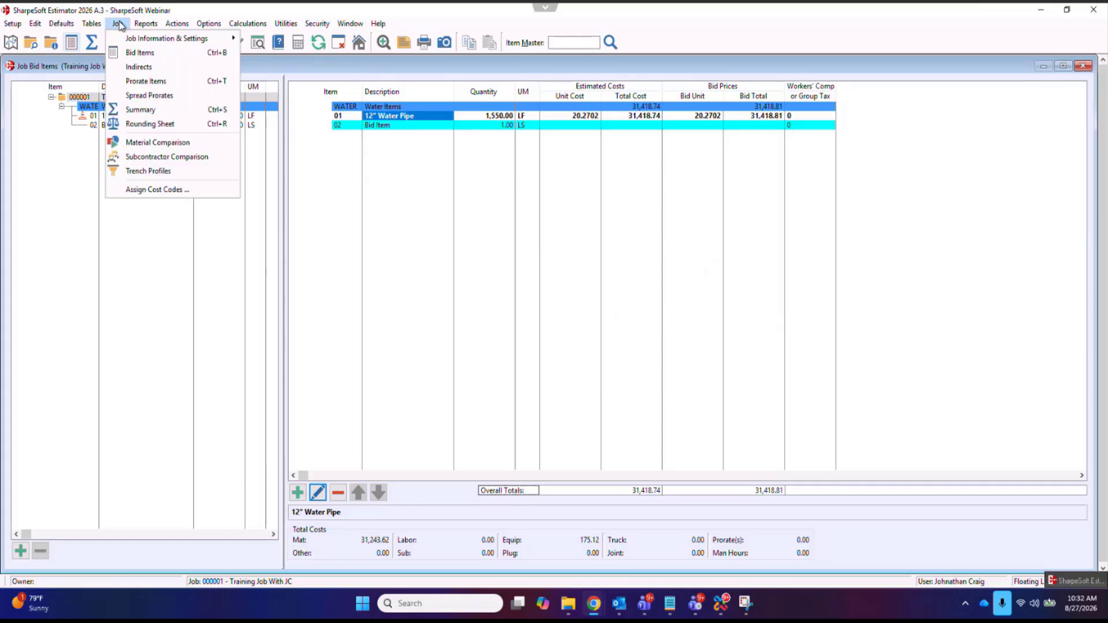
click(155, 190)
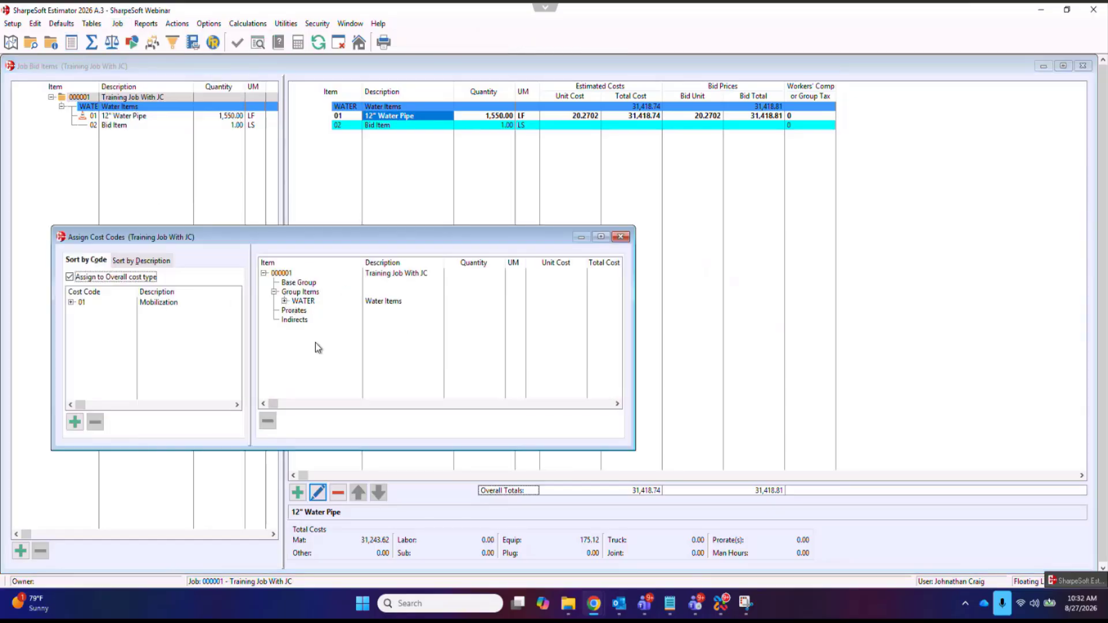
click(284, 301)
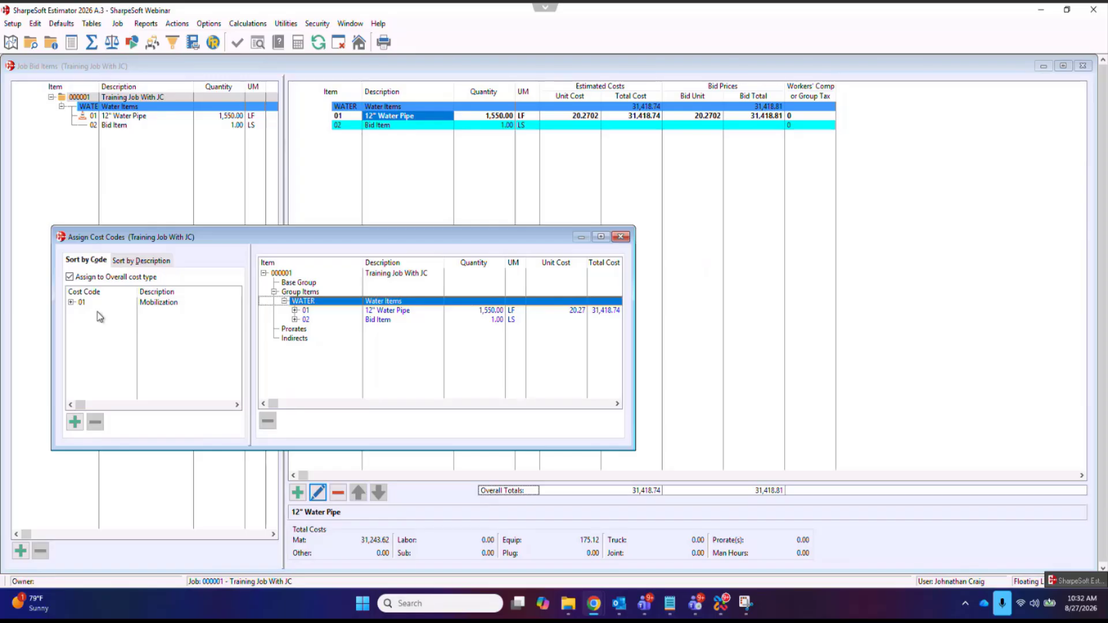
click(74, 421)
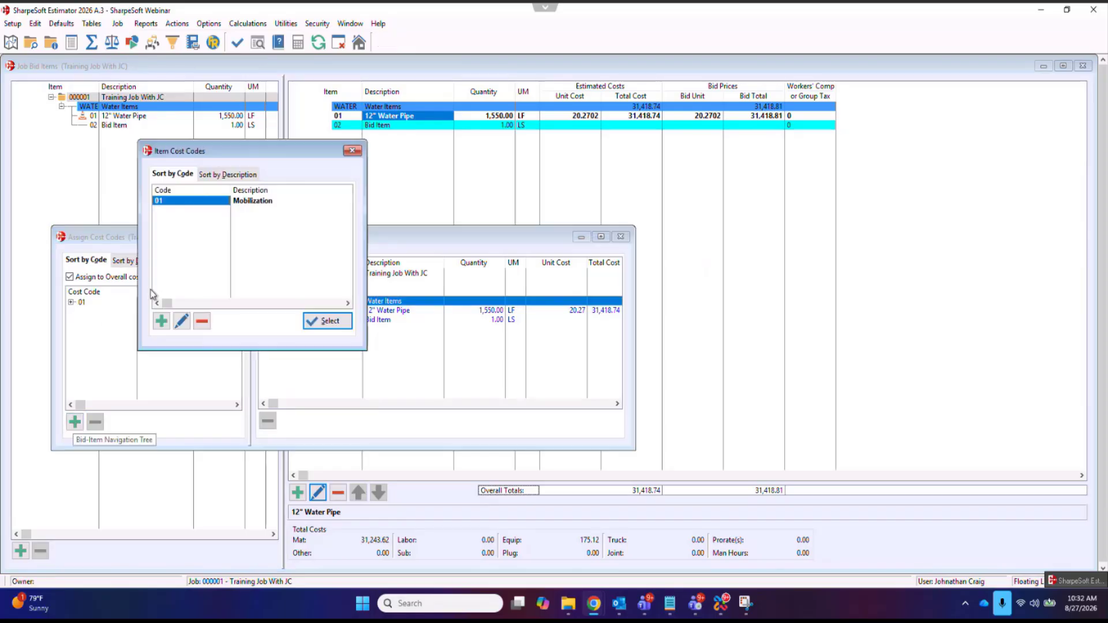
click(162, 321)
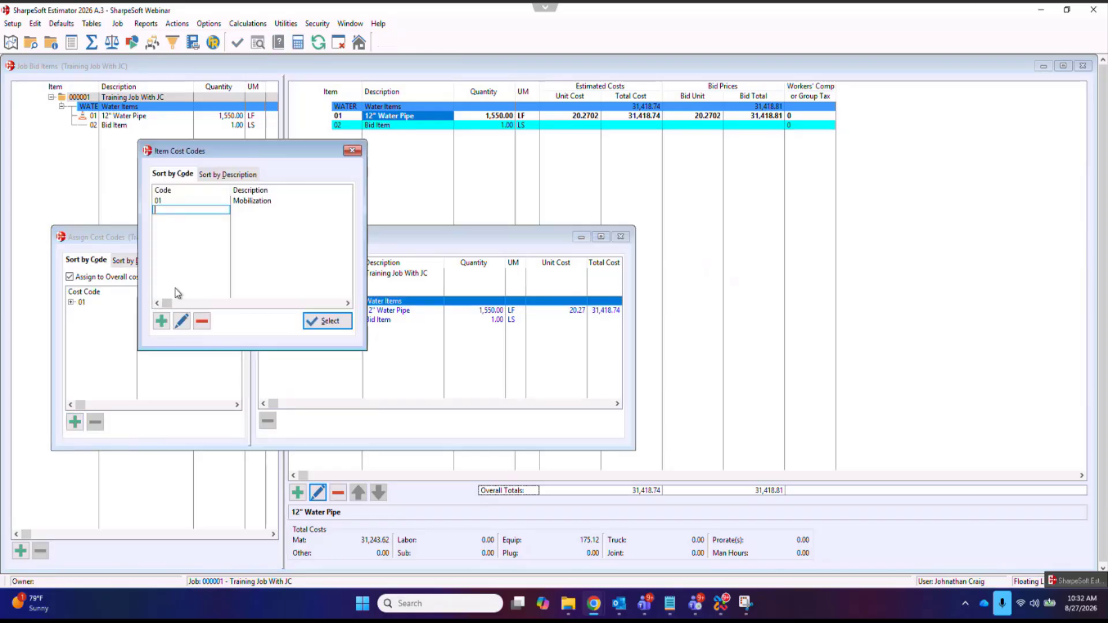
key(Tab)
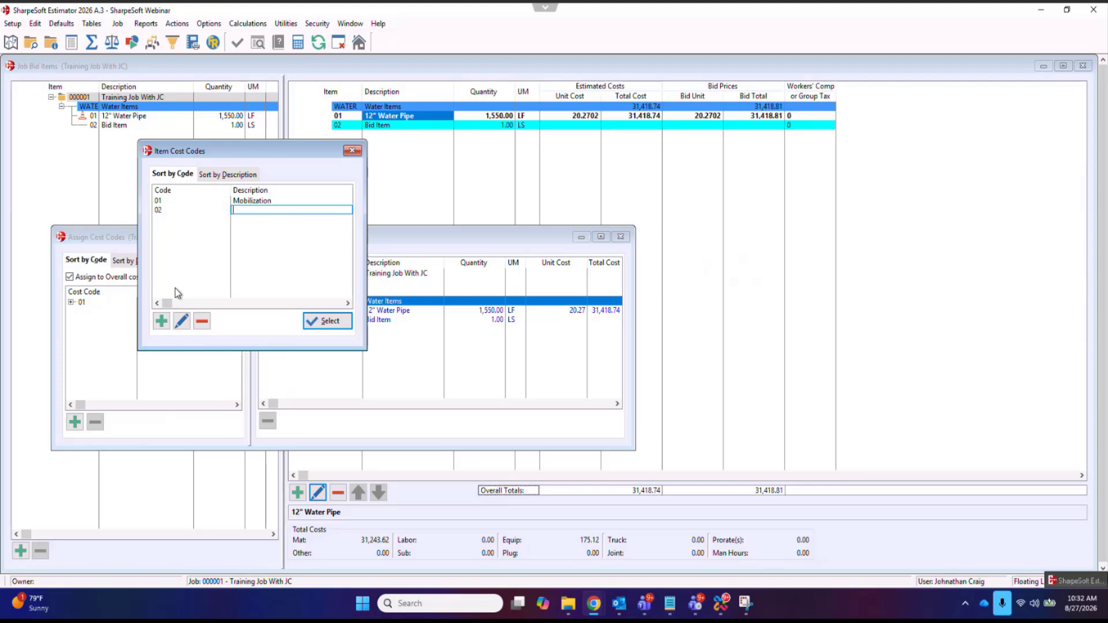
text(Water Items)
key(Return)
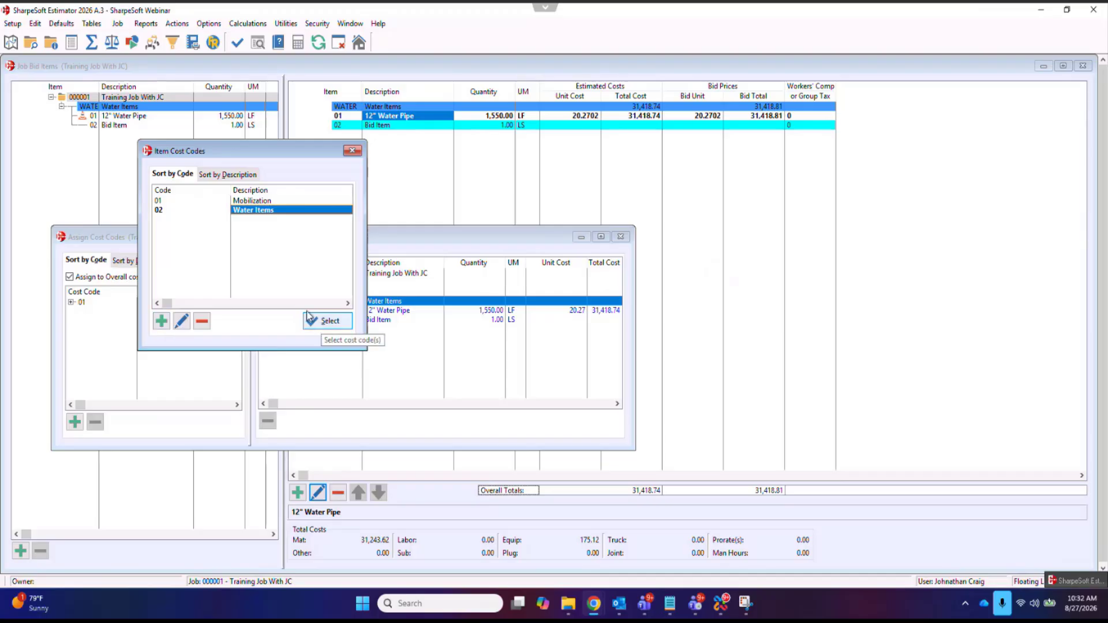
shift+click(250, 200)
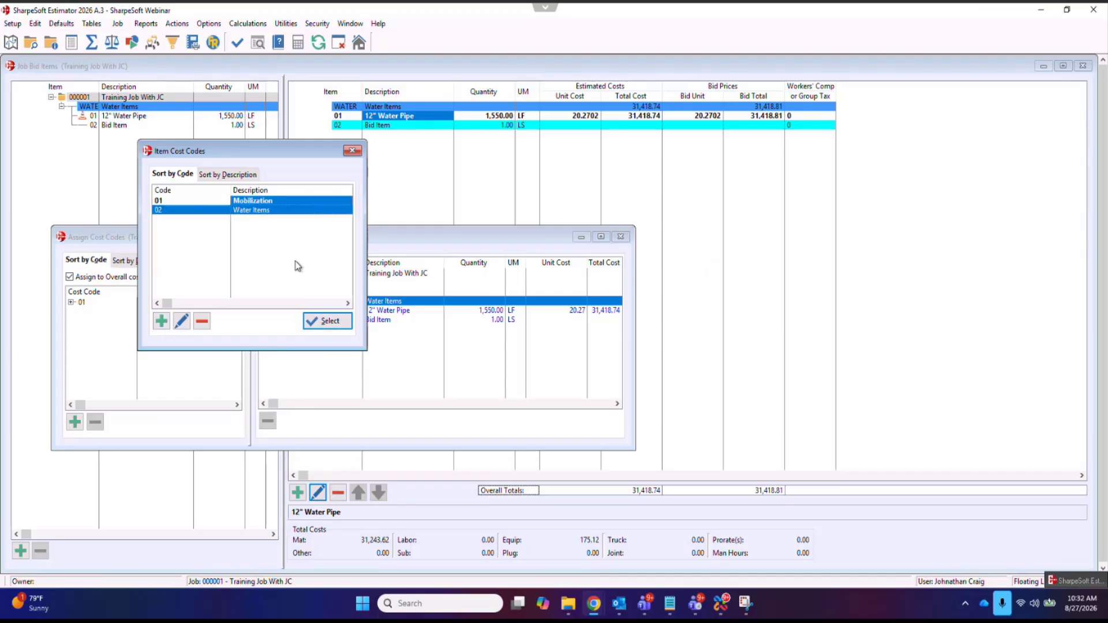
click(332, 324)
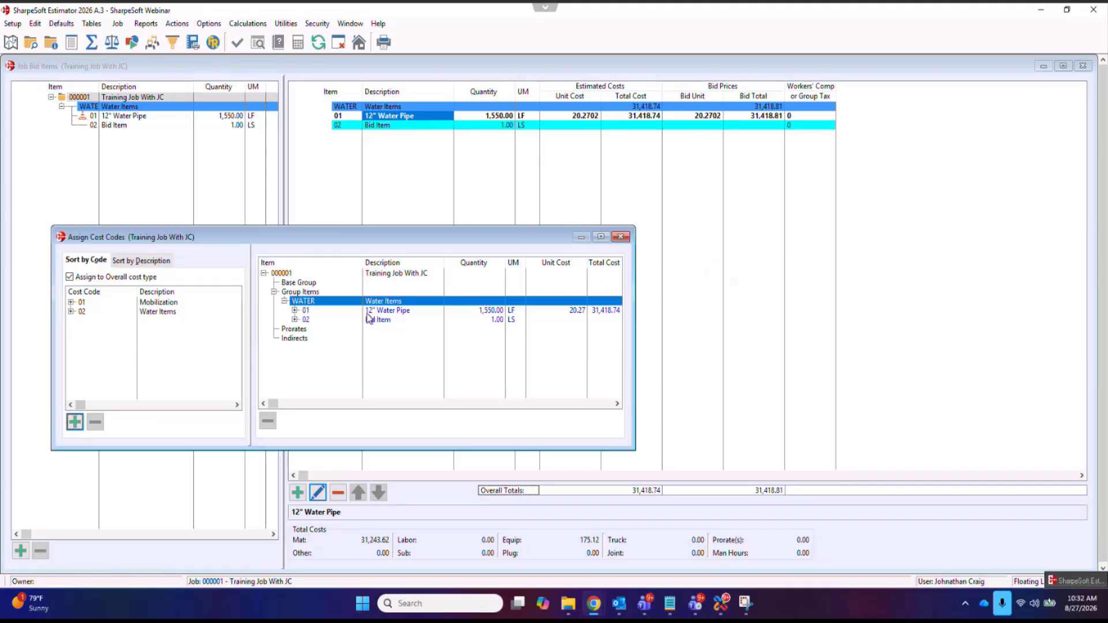
- Assign the 12" Water Pipe and Bid Item entries to cost code 02 Water Items, accepting the unit-of-measure override with blank values
drag(376, 311, 154, 314)
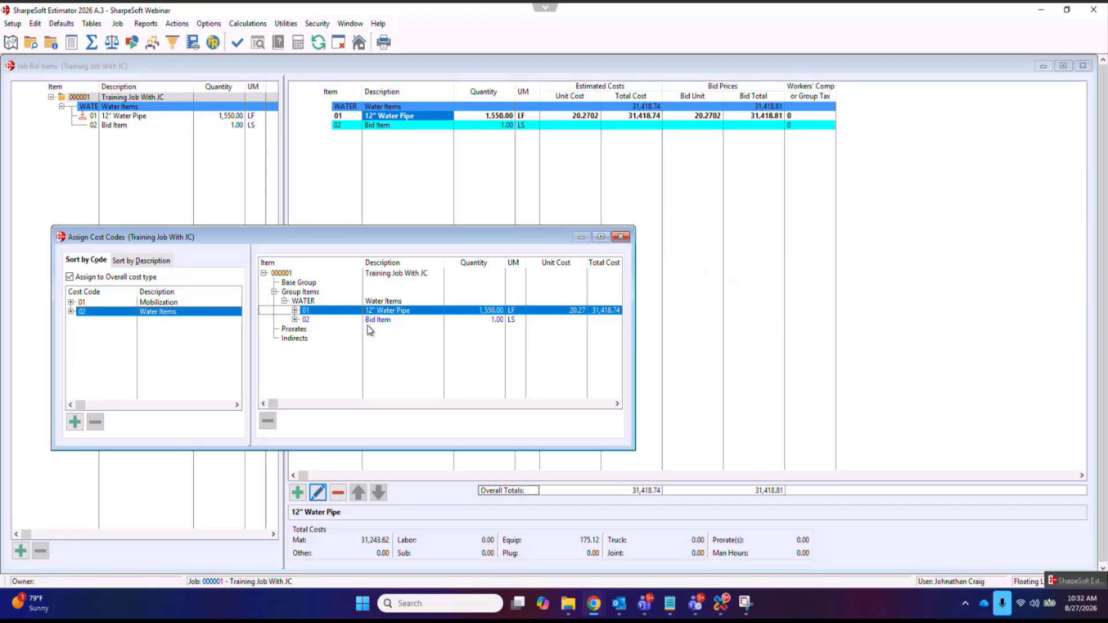
drag(379, 322, 121, 314)
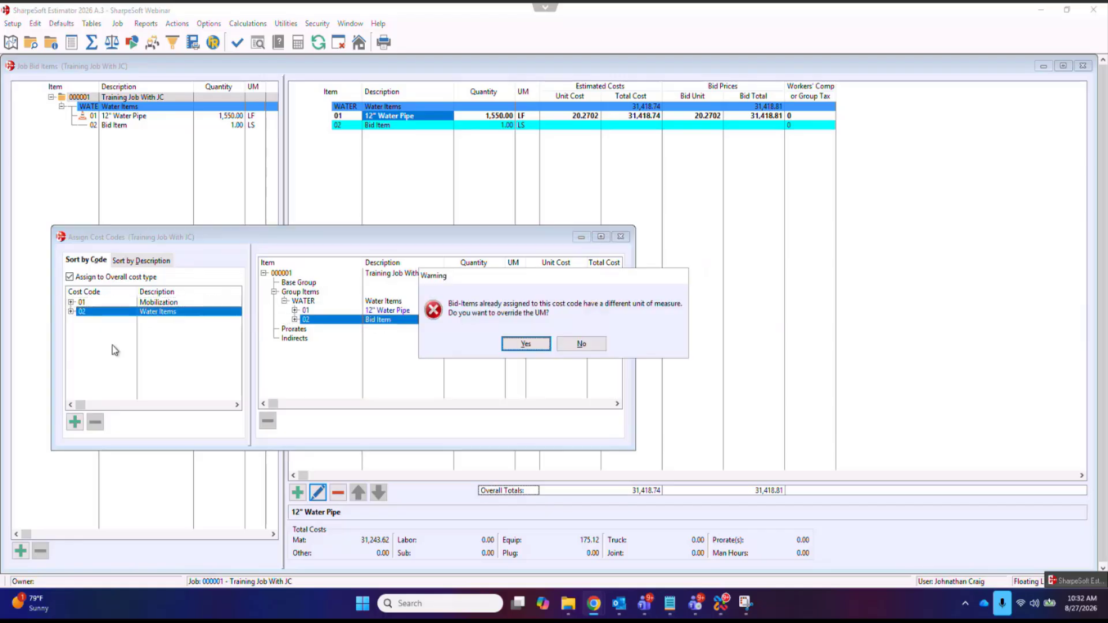
click(526, 345)
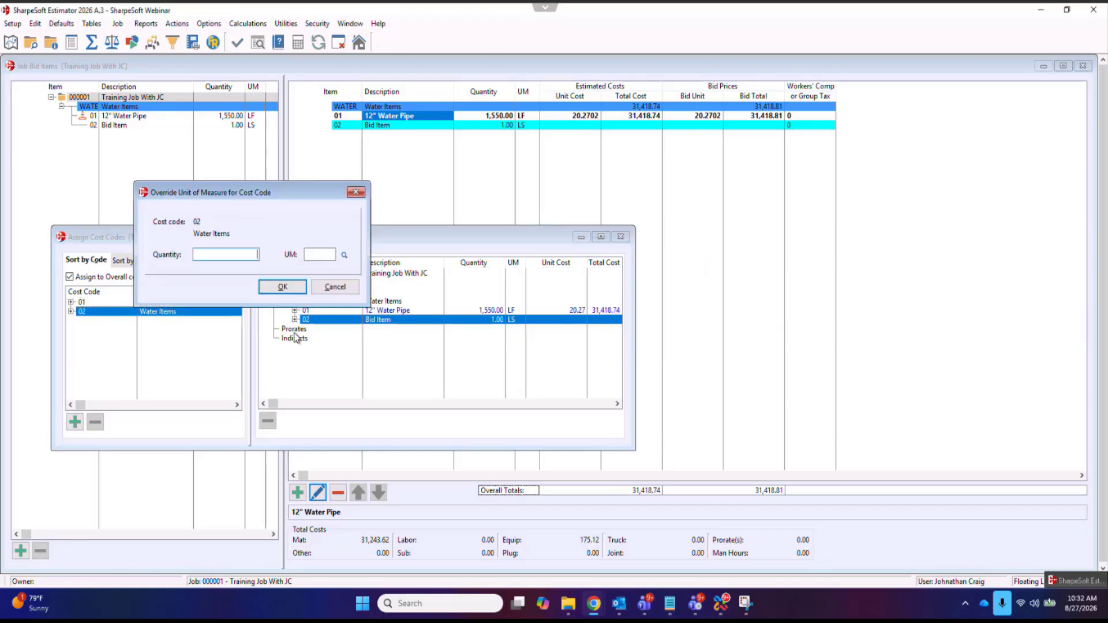
click(280, 292)
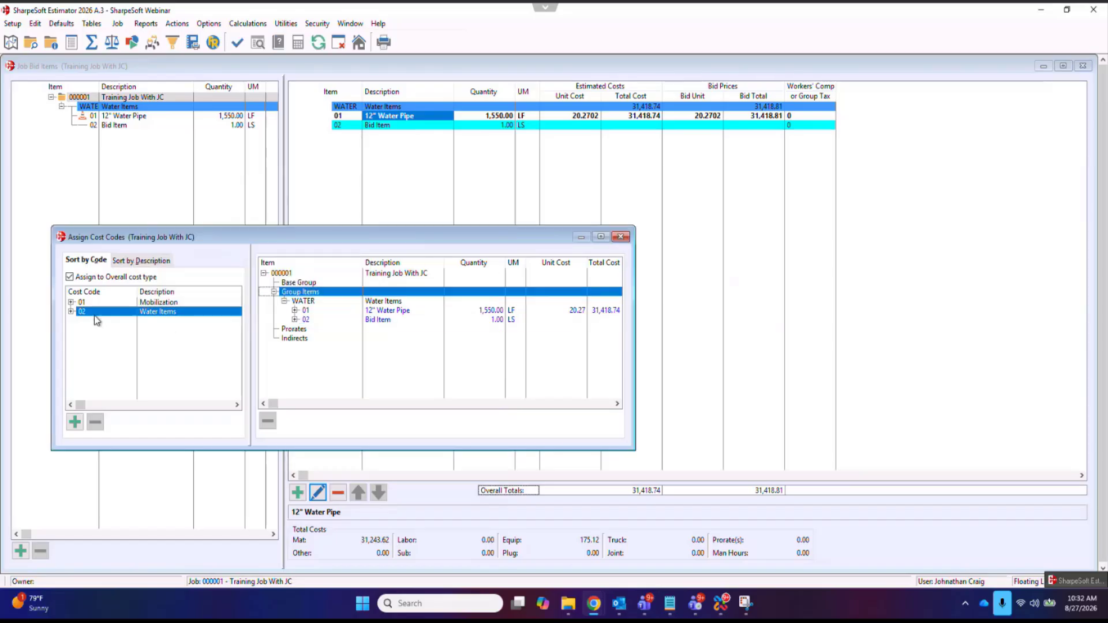
click(70, 312)
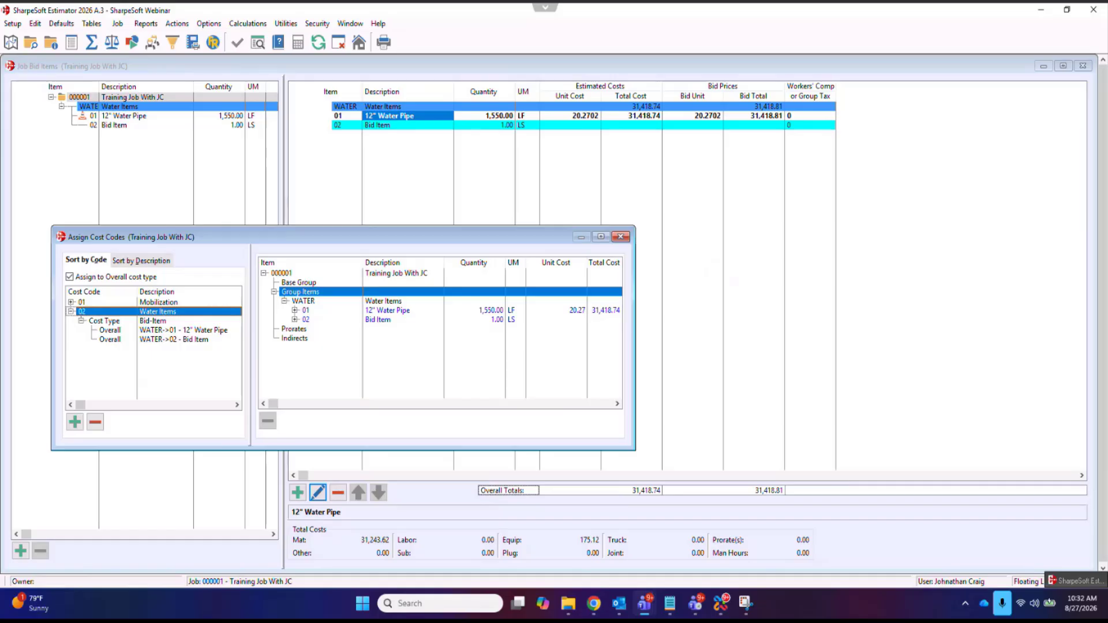
click(622, 238)
- Open the reports tree and look through the available job, company and table reports for the cost code report
click(149, 23)
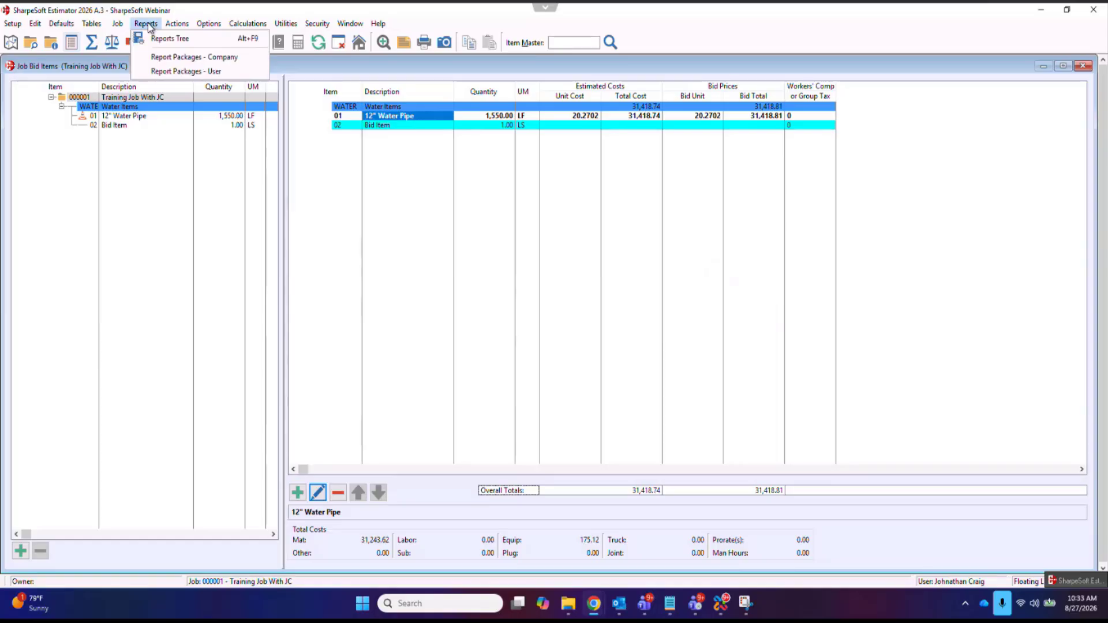
click(171, 38)
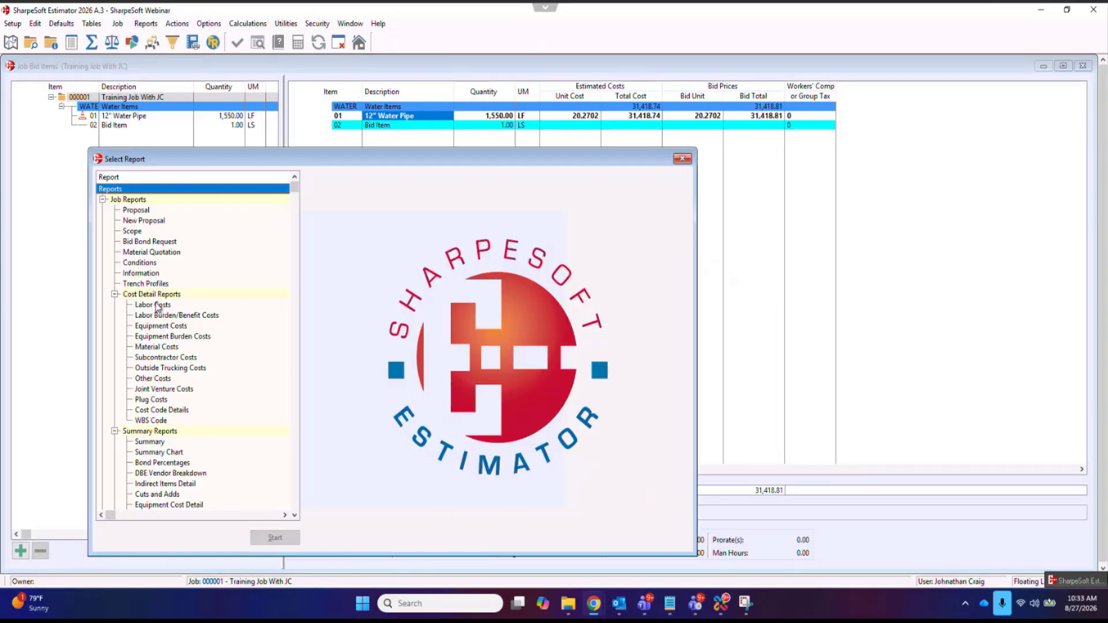
scroll(177, 285, down, 1)
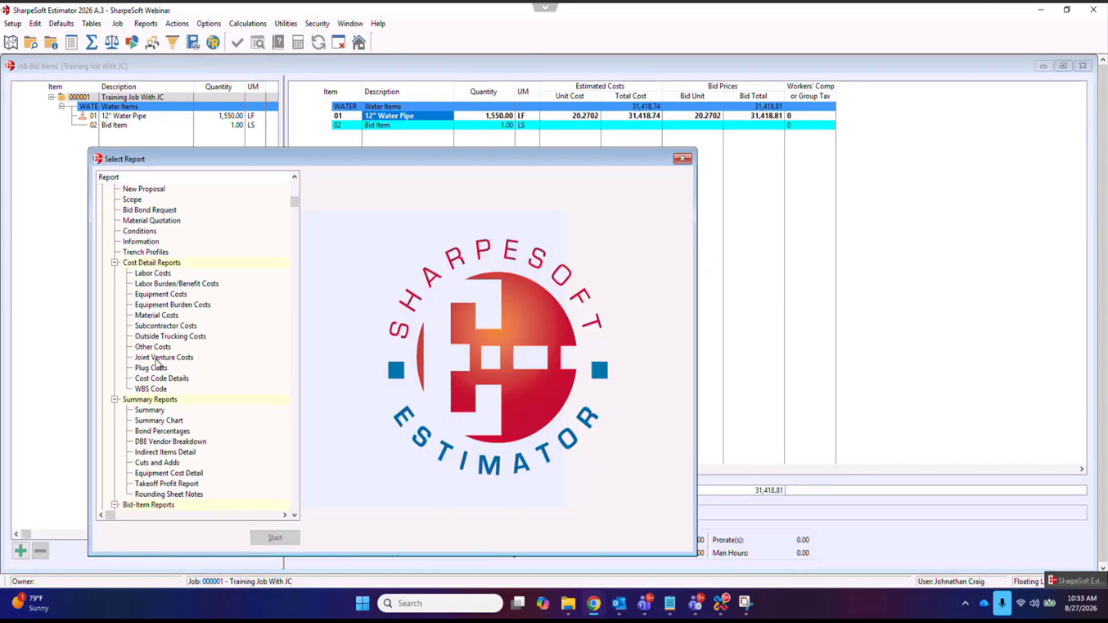
scroll(168, 293, down, 2)
scroll(168, 293, down, 3)
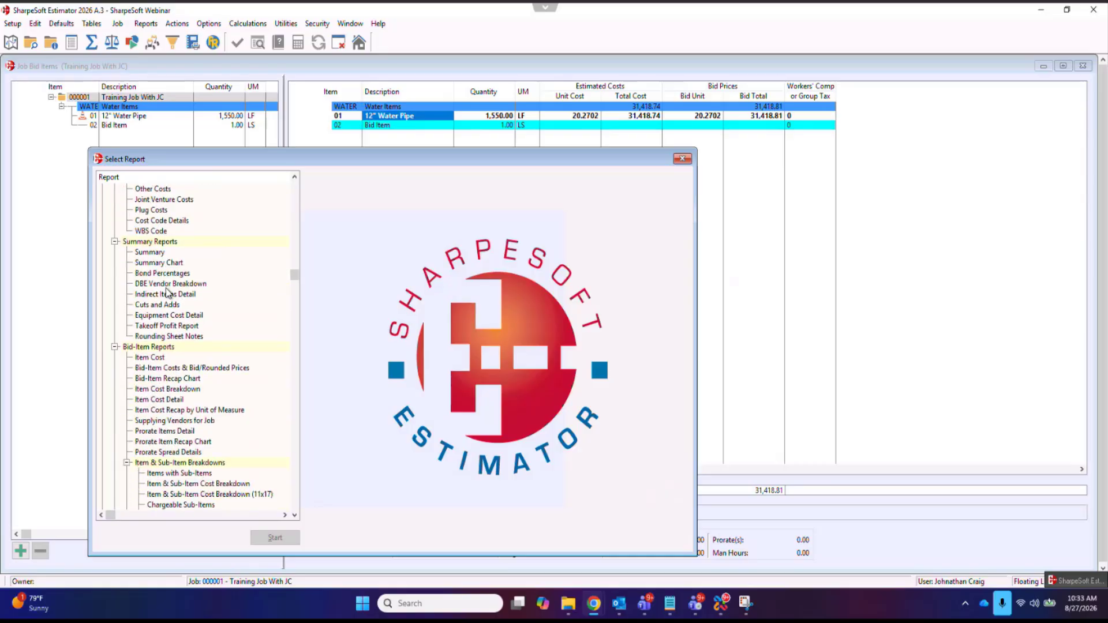
scroll(167, 292, down, 1)
scroll(168, 293, down, 5)
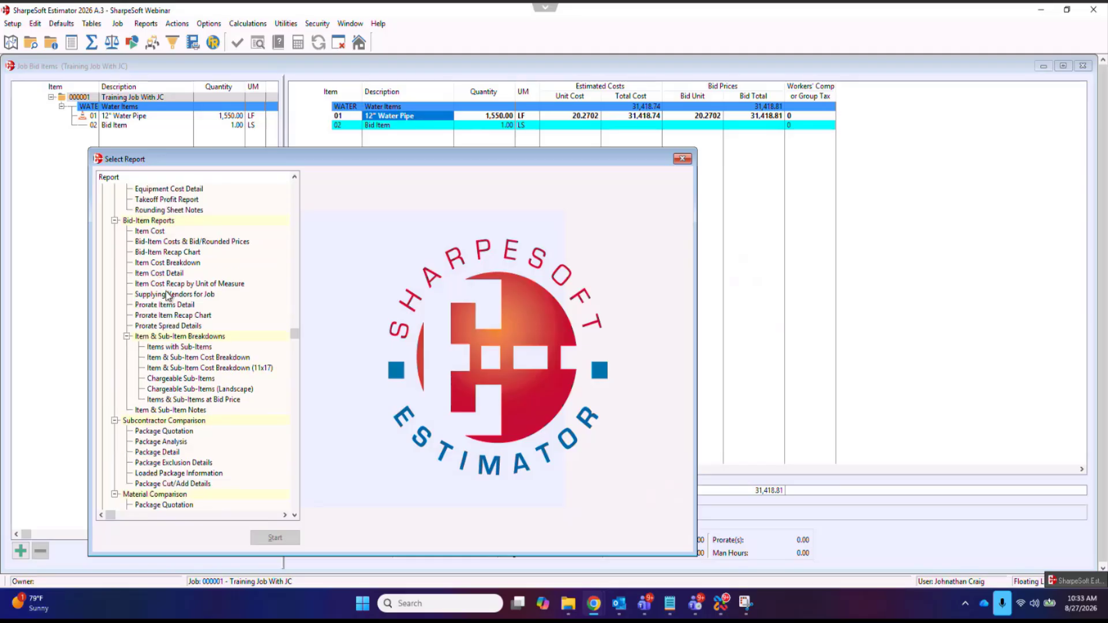
scroll(169, 298, down, 8)
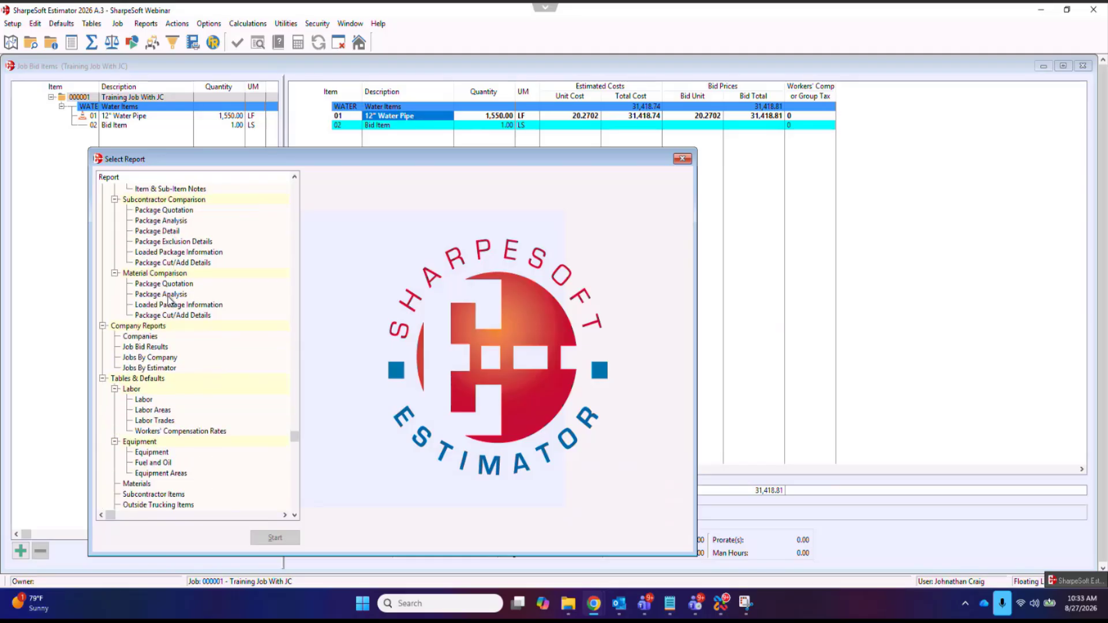
scroll(172, 306, up, 4)
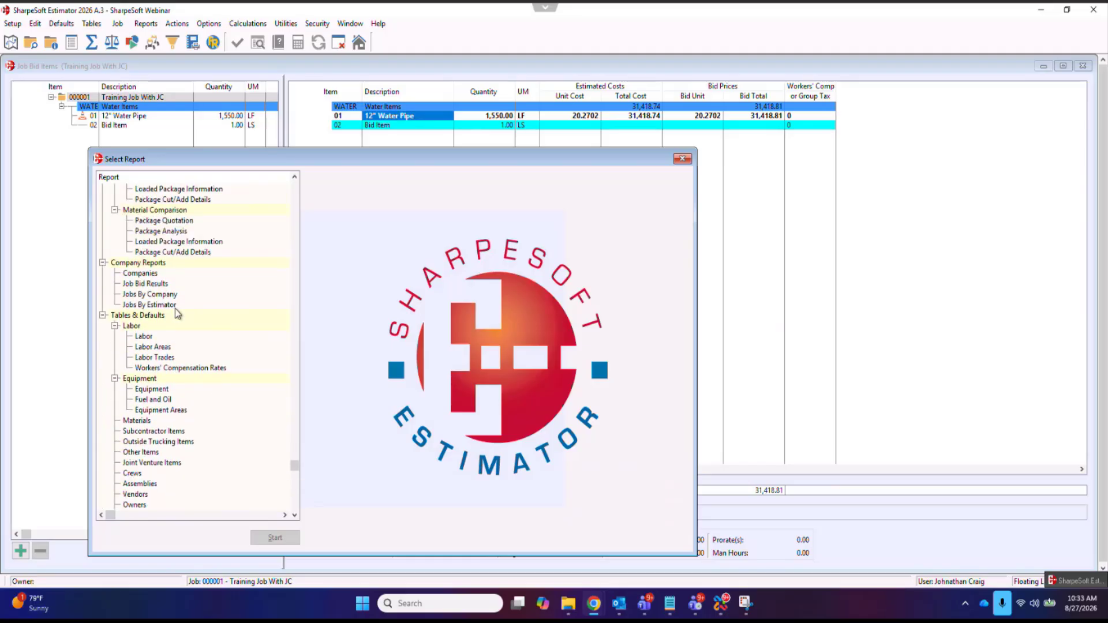
scroll(177, 312, up, 6)
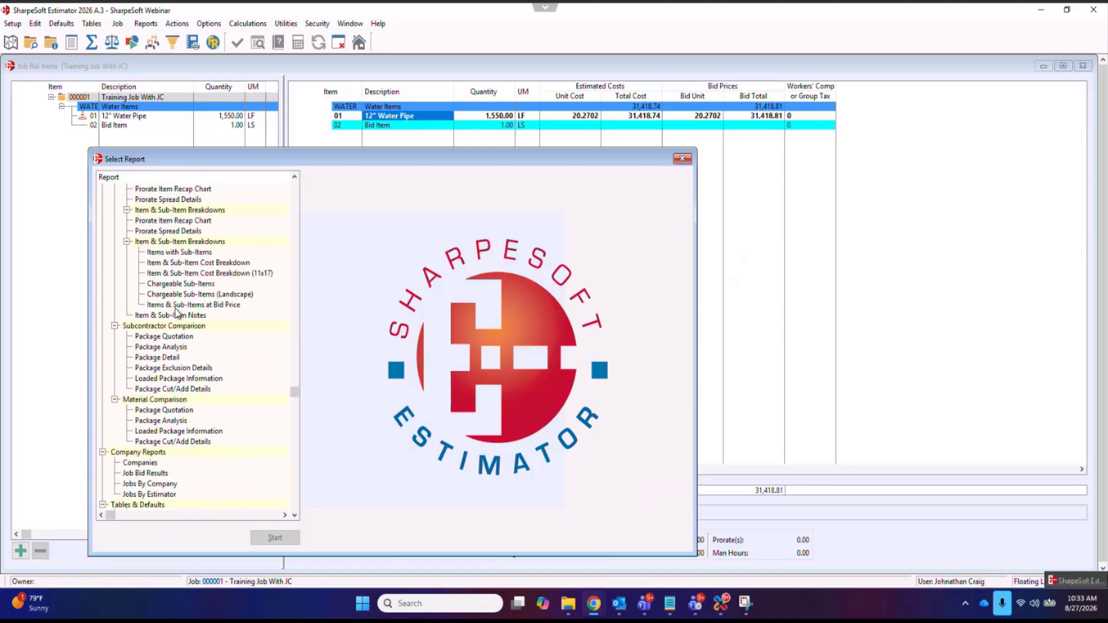
scroll(189, 326, up, 6)
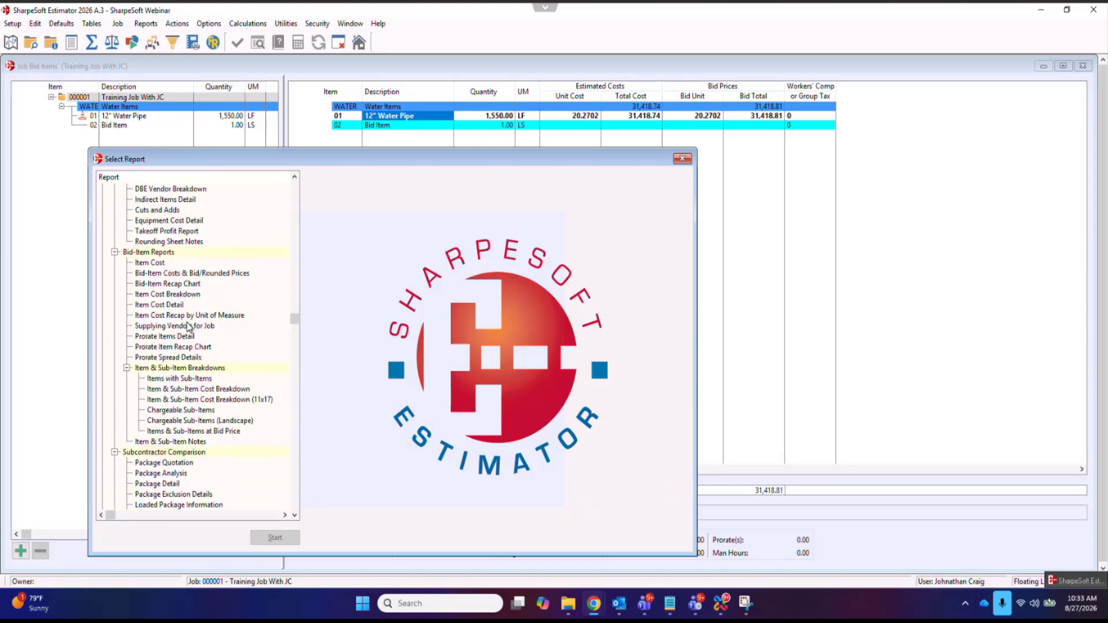
scroll(188, 327, up, 1)
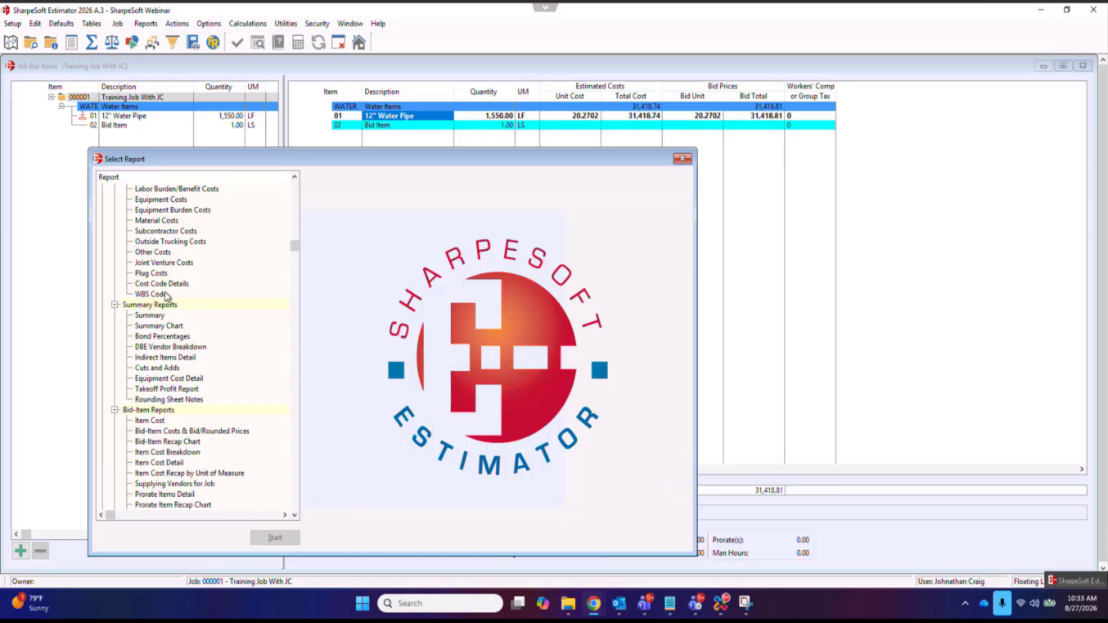
scroll(166, 294, up, 3)
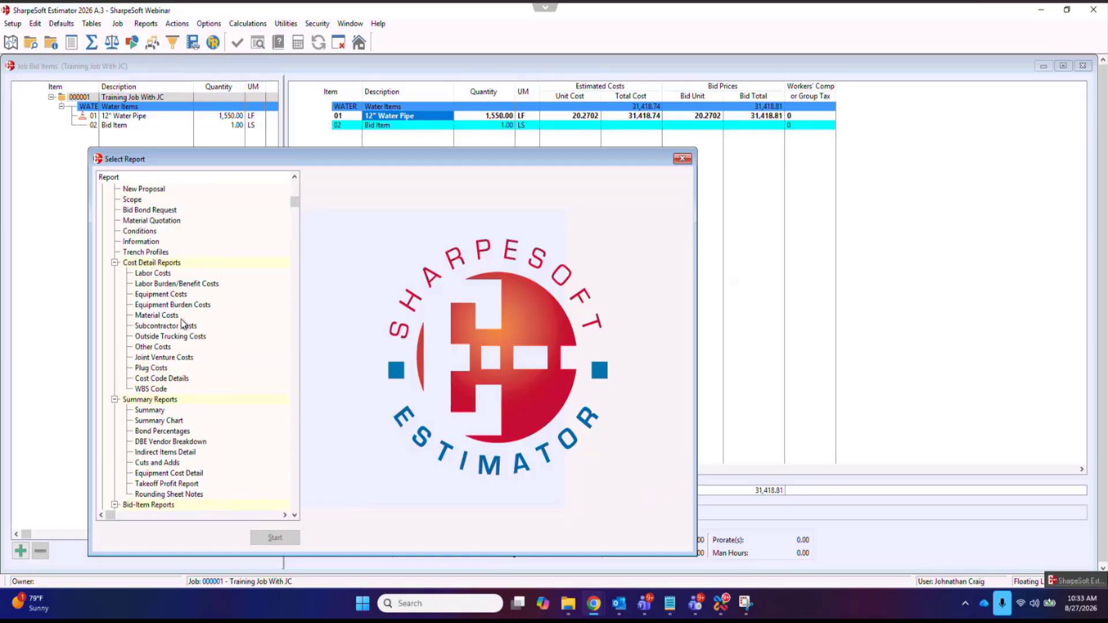
scroll(185, 322, up, 1)
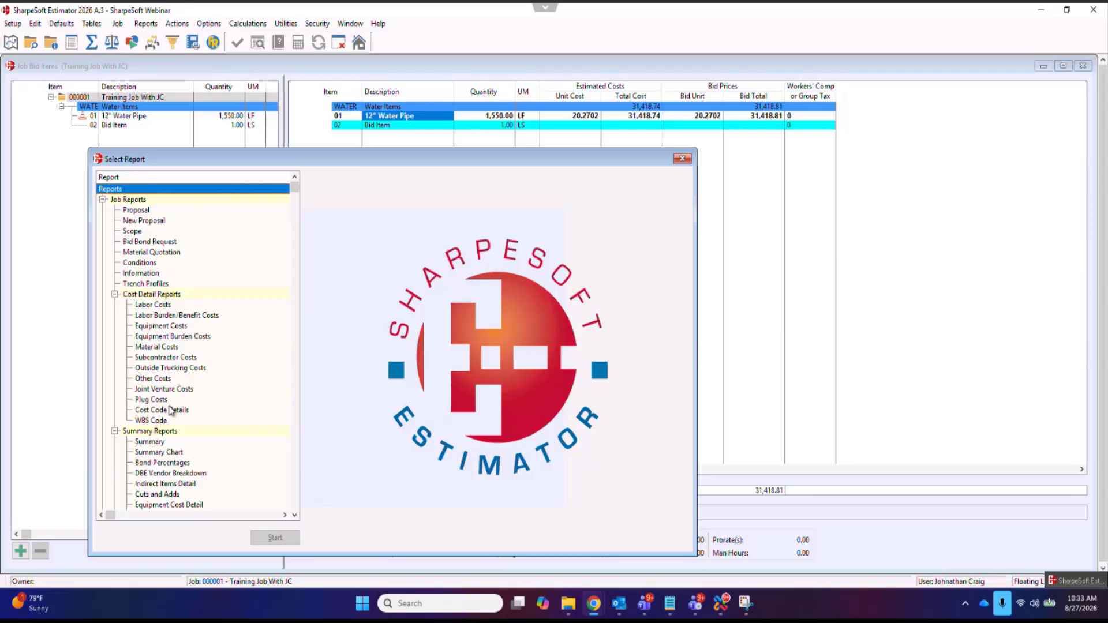
- Run the Cost Code Details report with its default options and view output
click(171, 411)
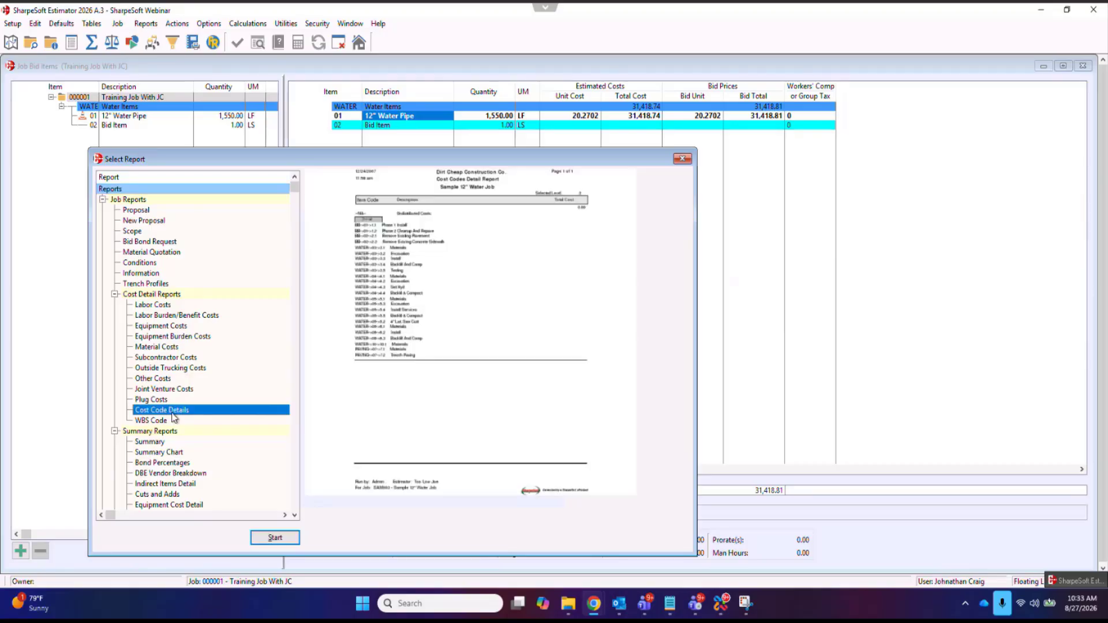
click(276, 538)
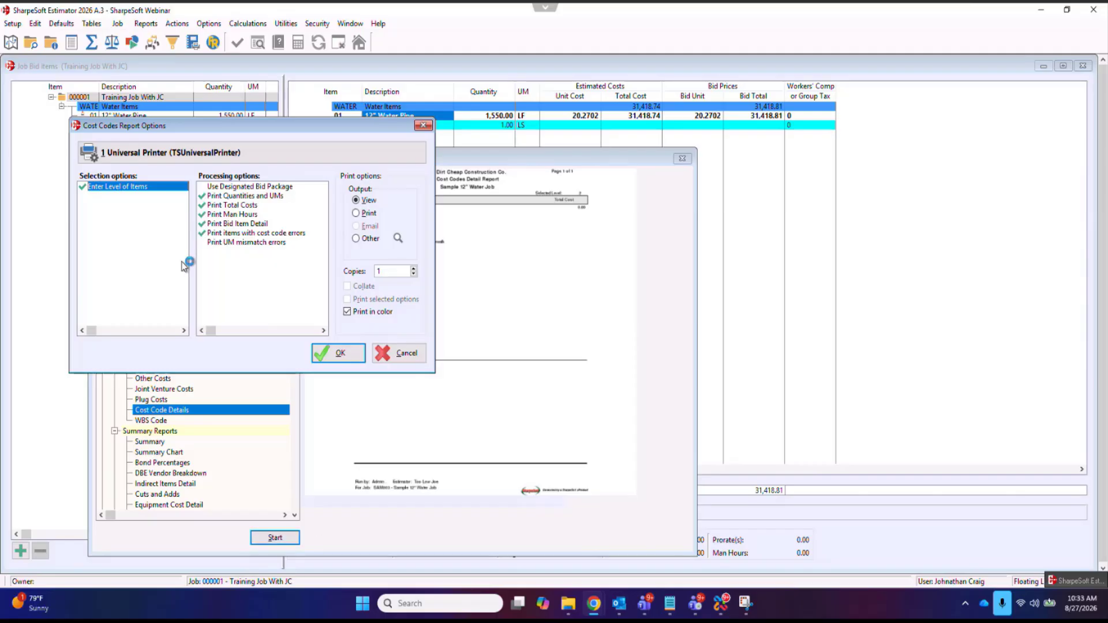
click(356, 360)
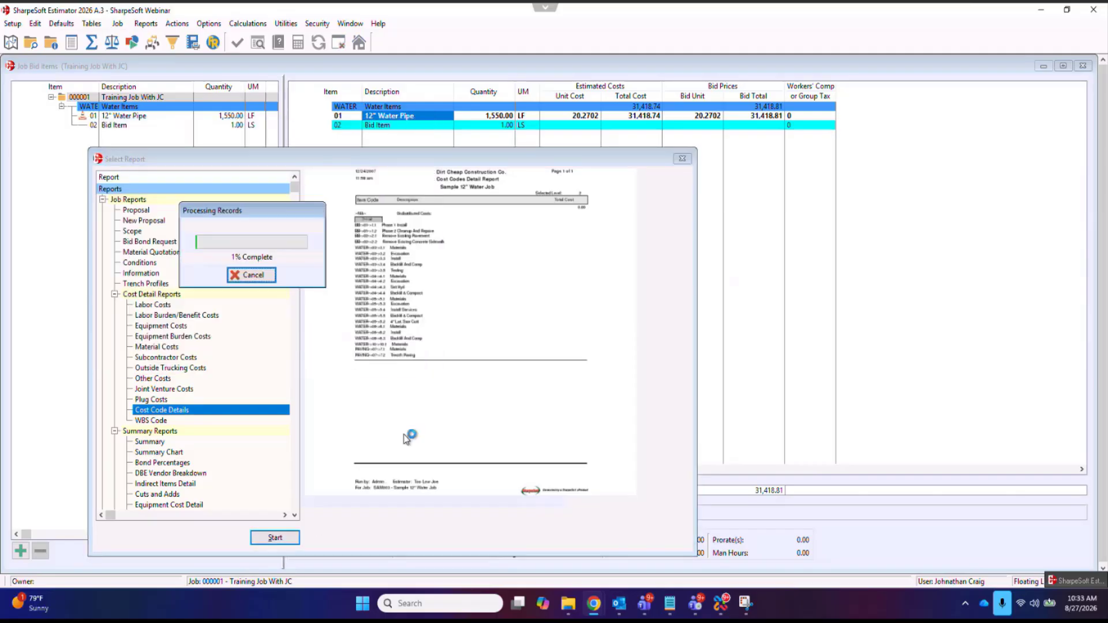
- Examine the quantities, units and total costs per cost code in the report preview, and close the preview and report selection
scroll(346, 352, down, 5)
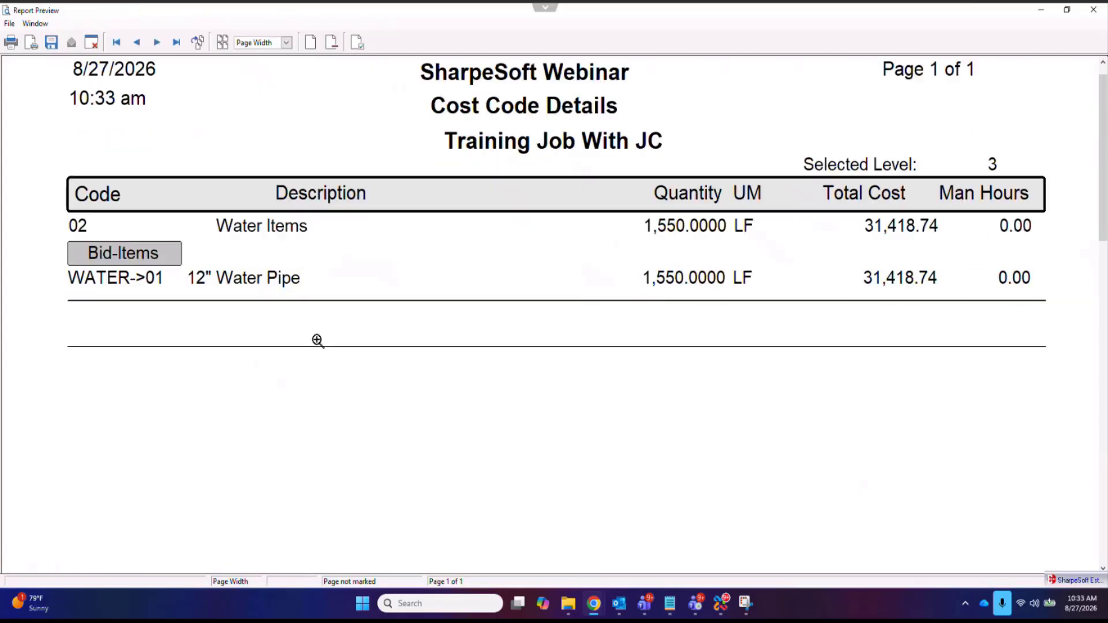
scroll(340, 361, up, 5)
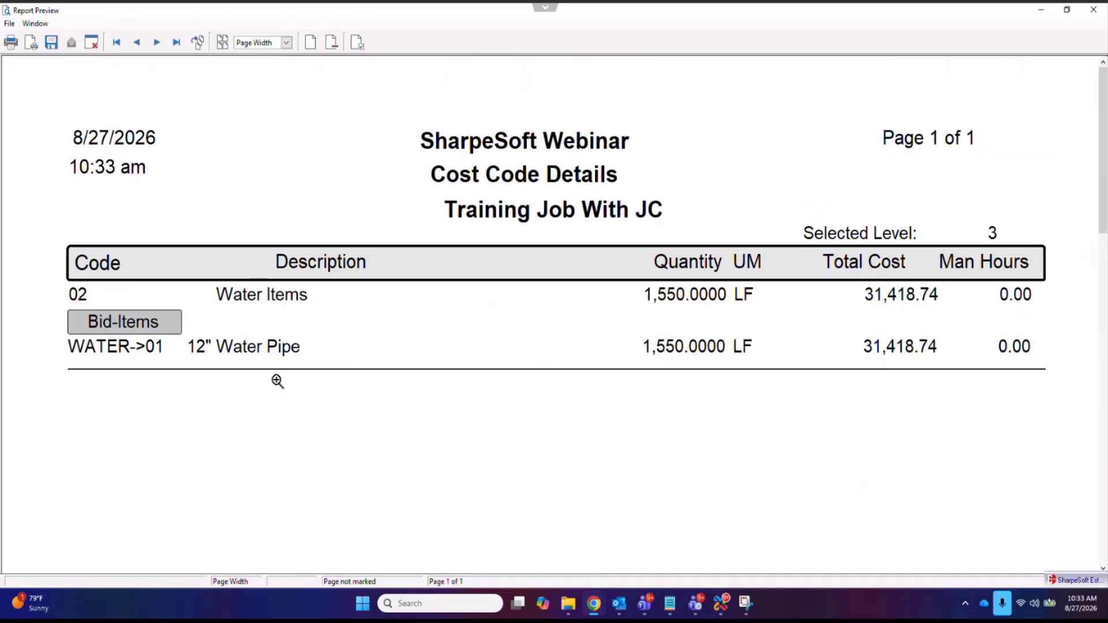
scroll(155, 326, down, 1)
scroll(155, 326, down, 3)
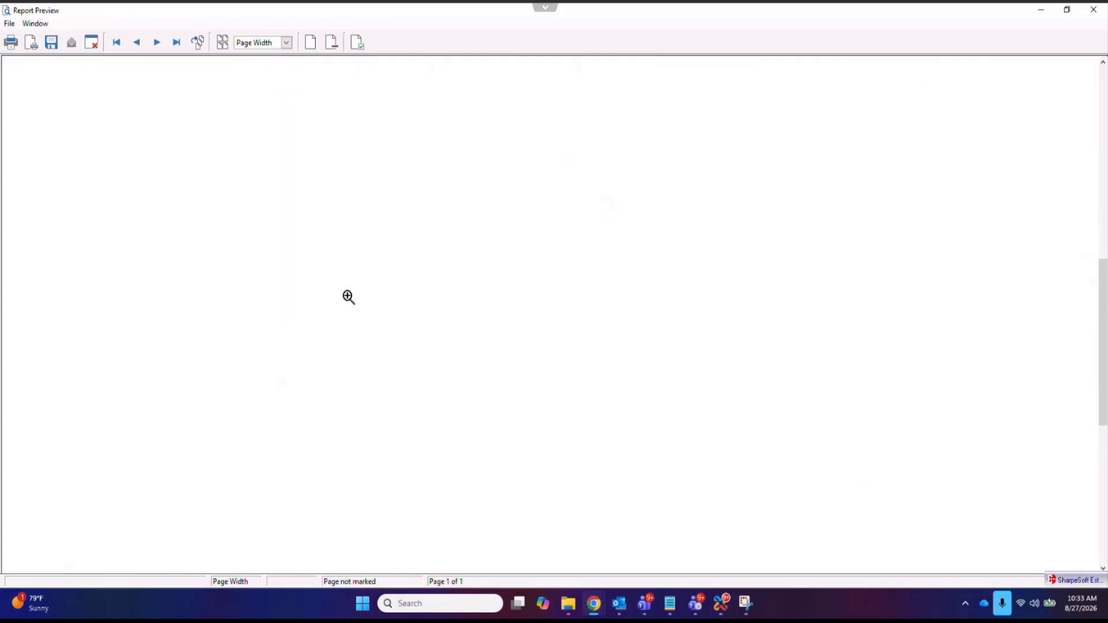
scroll(335, 282, up, 3)
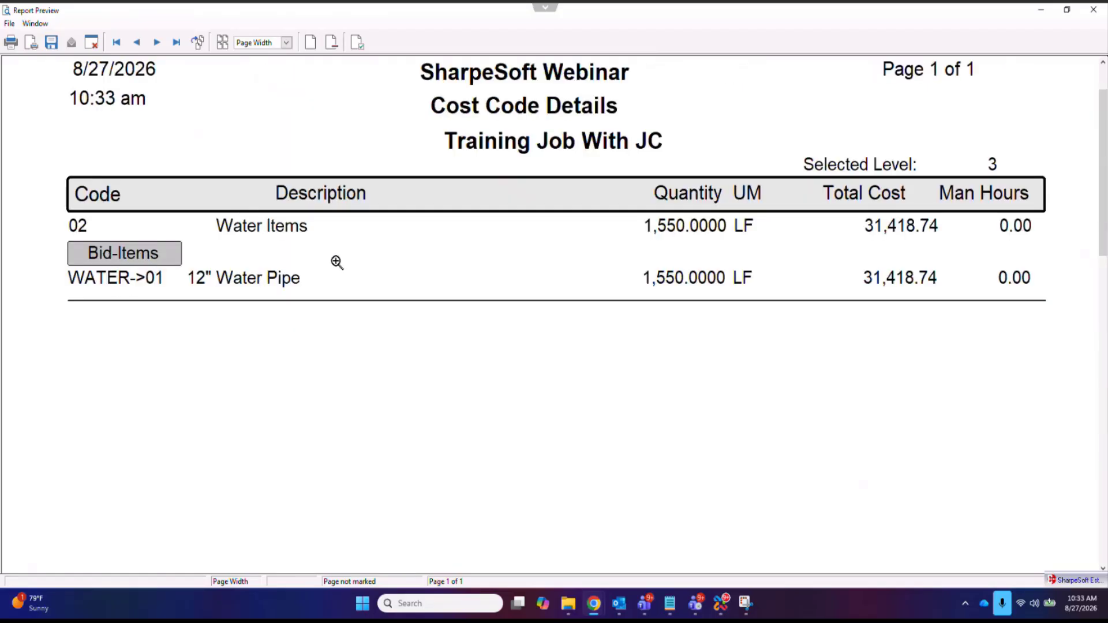
scroll(315, 271, up, 1)
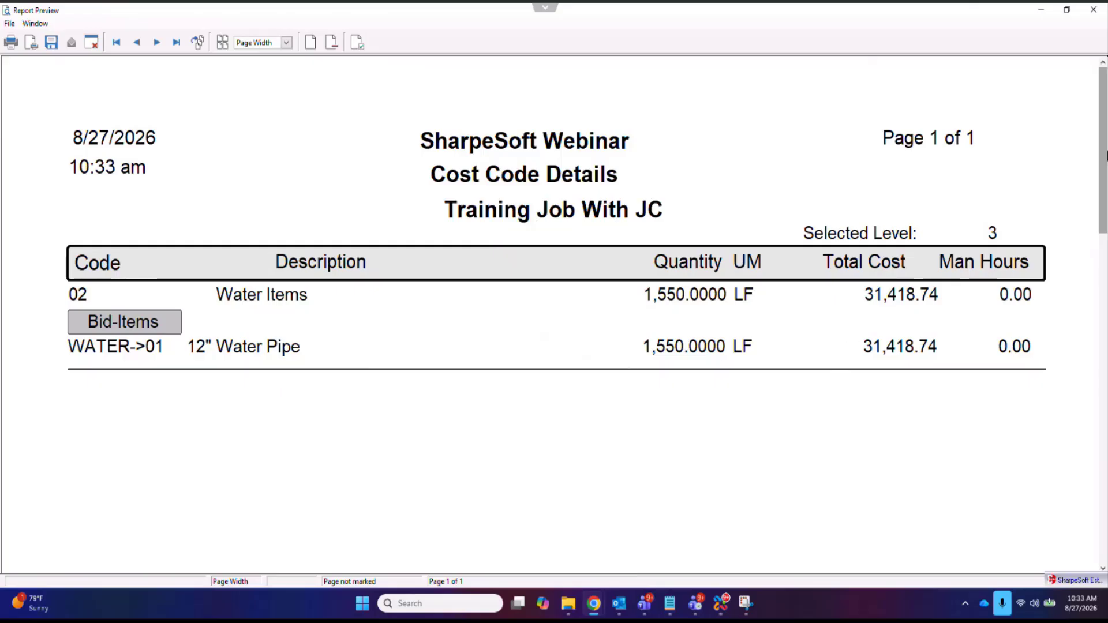
click(1094, 10)
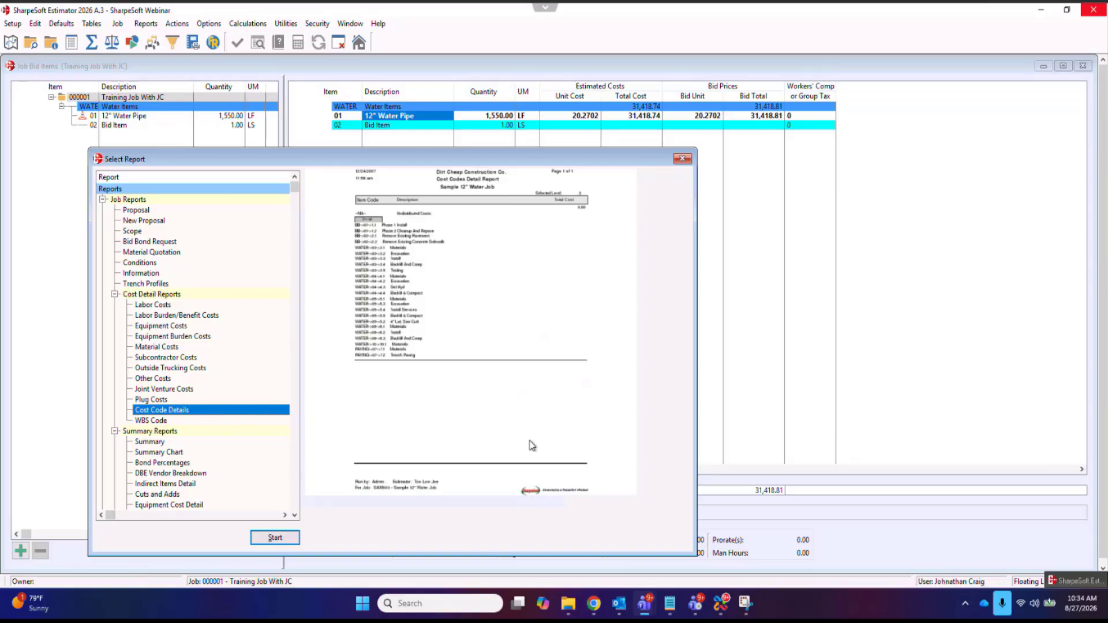
click(682, 158)
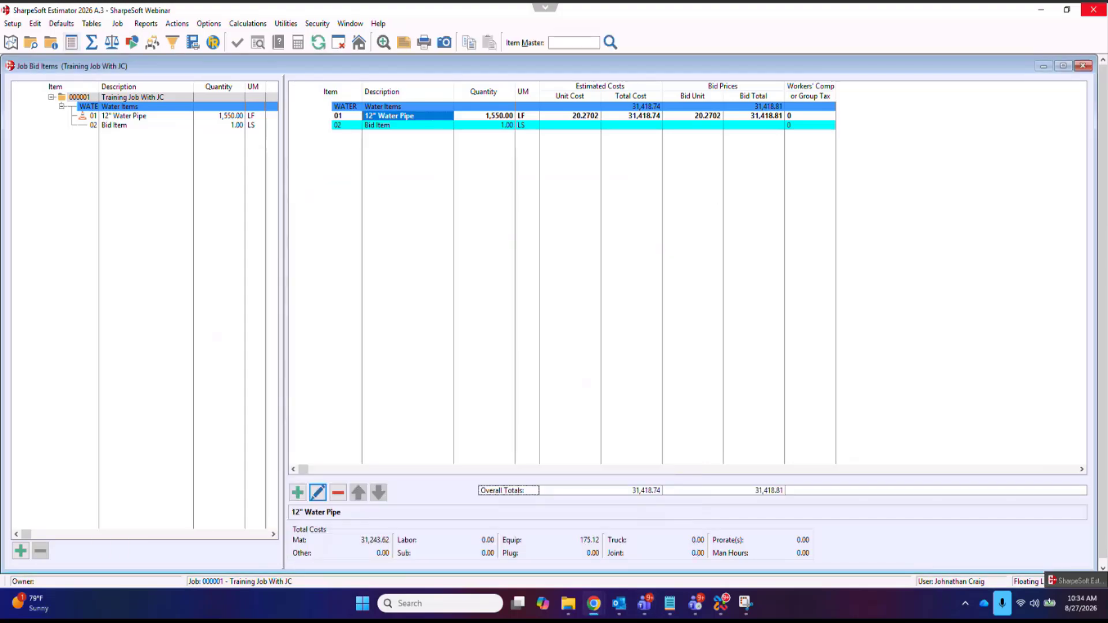